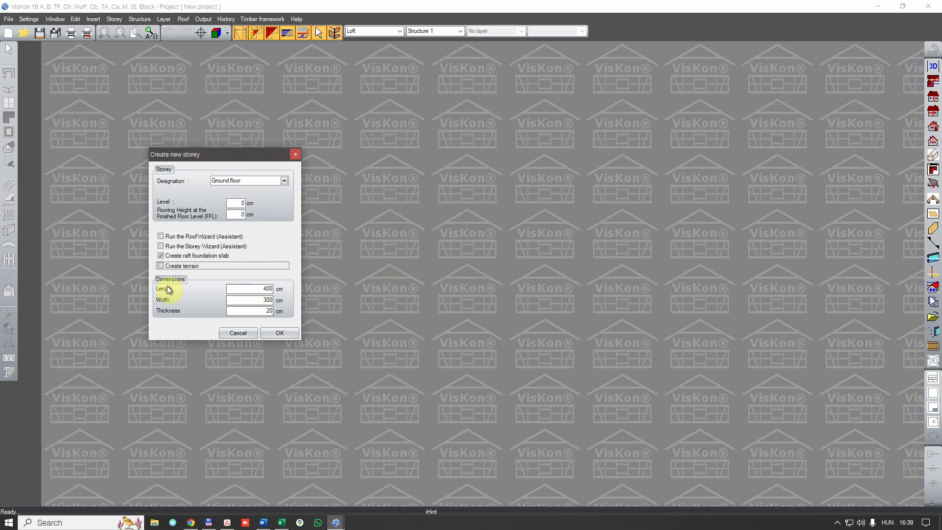
Step: Create a ground floor with the Roof Wizard enabled and a raft foundation slab 1000 cm long and 1000 cm wide
click(177, 238)
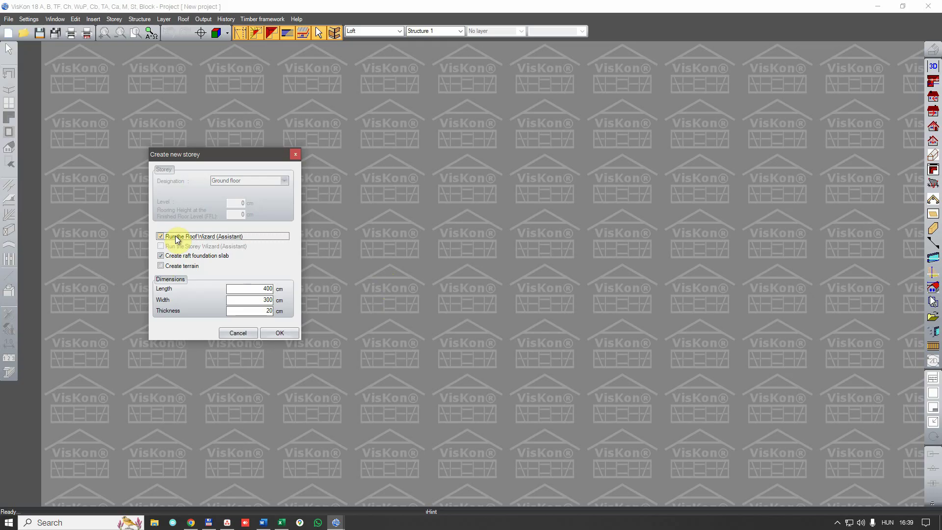
double_click(264, 289)
text(1000)
key(Tab)
text(100)
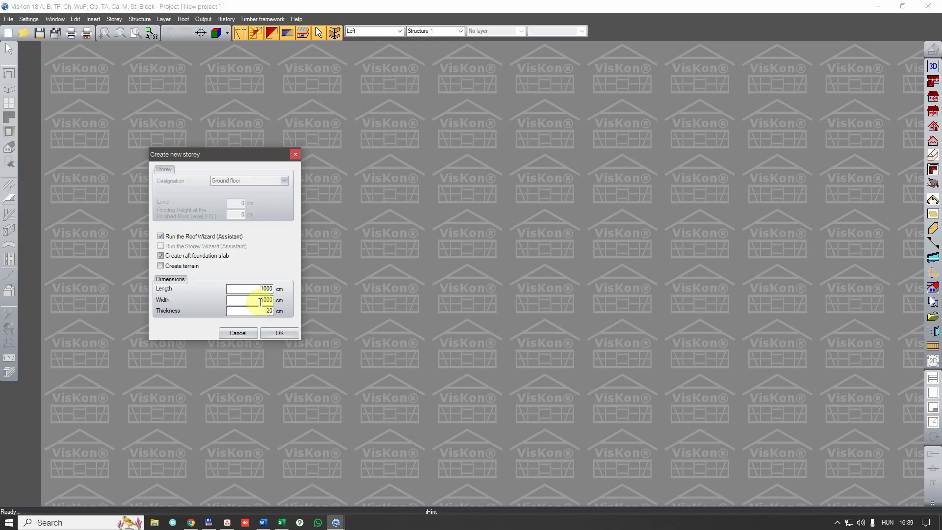
click(280, 332)
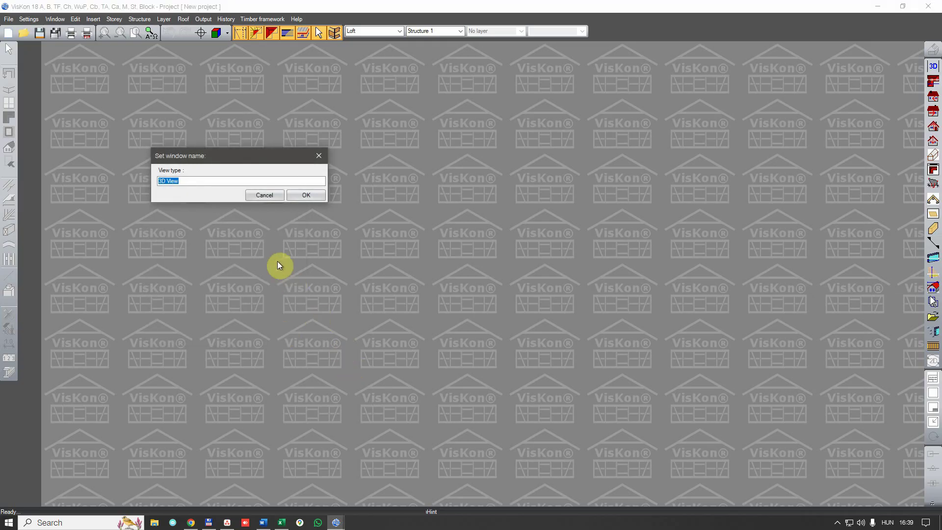
Step: Accept the 3D View window name and leave the project data empty to start the Building Wizard
click(291, 197)
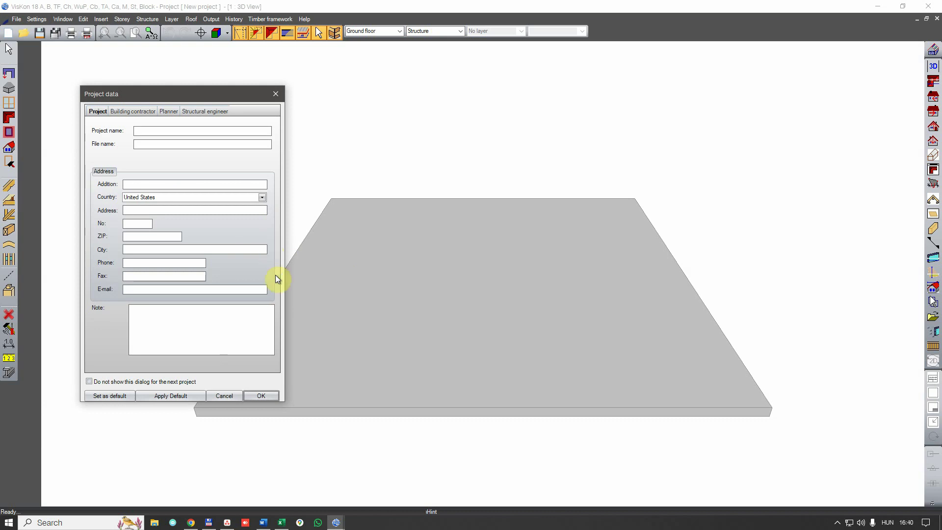
click(268, 395)
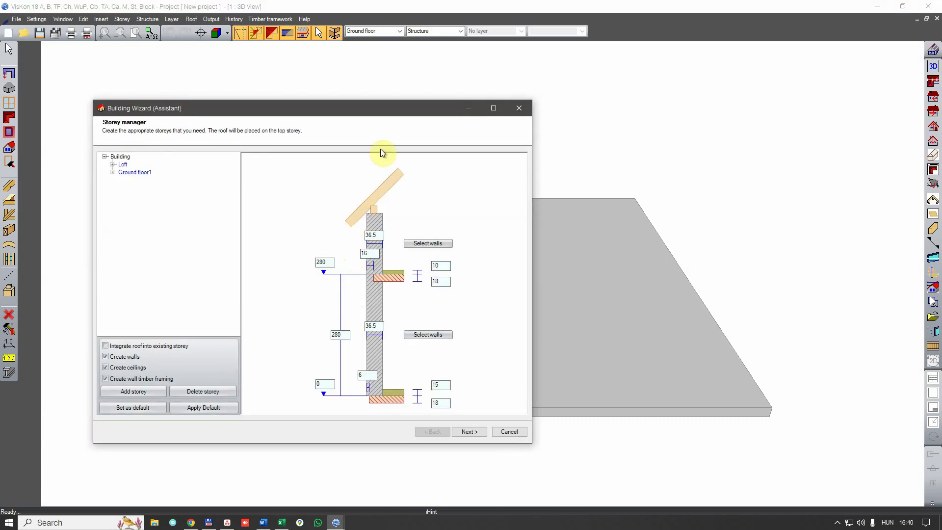
drag(381, 109, 525, 97)
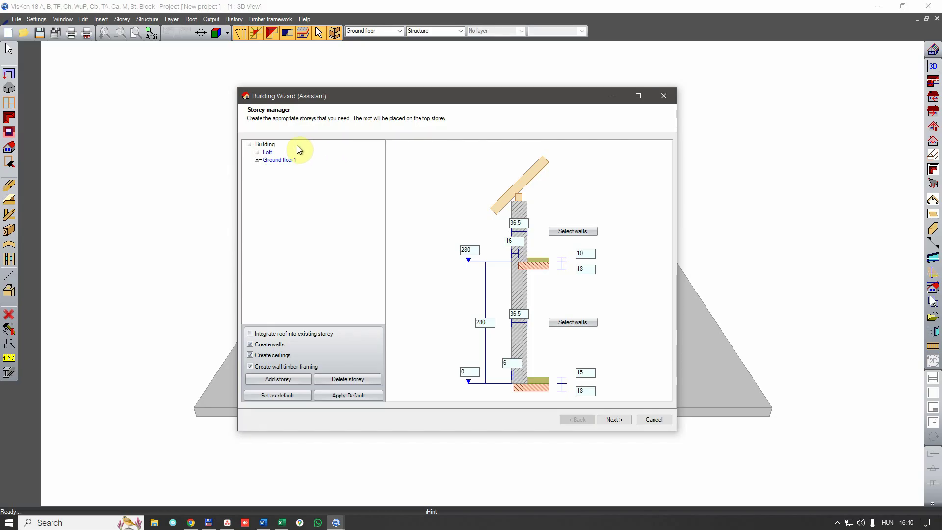
Step: Expand the loft's parameters, and add an extra storey to the building and delete it again
double_click(266, 152)
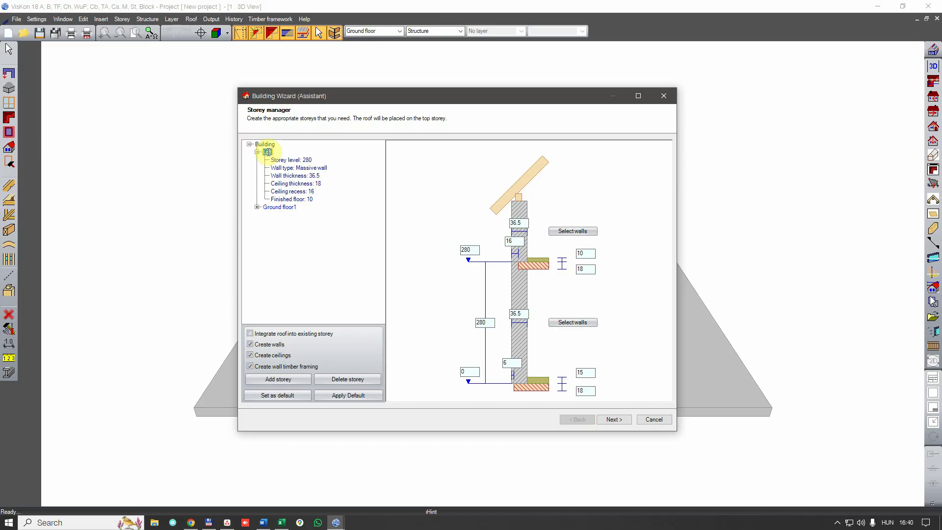
click(294, 242)
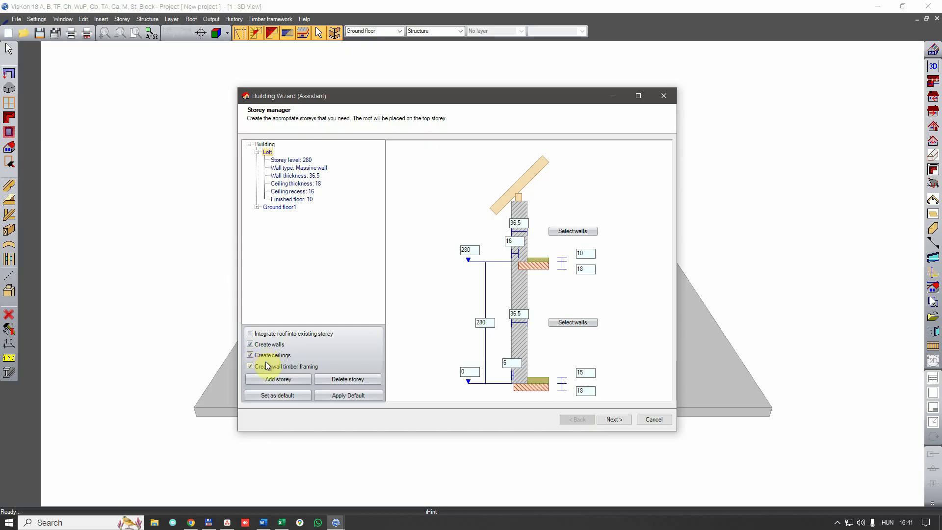
click(277, 381)
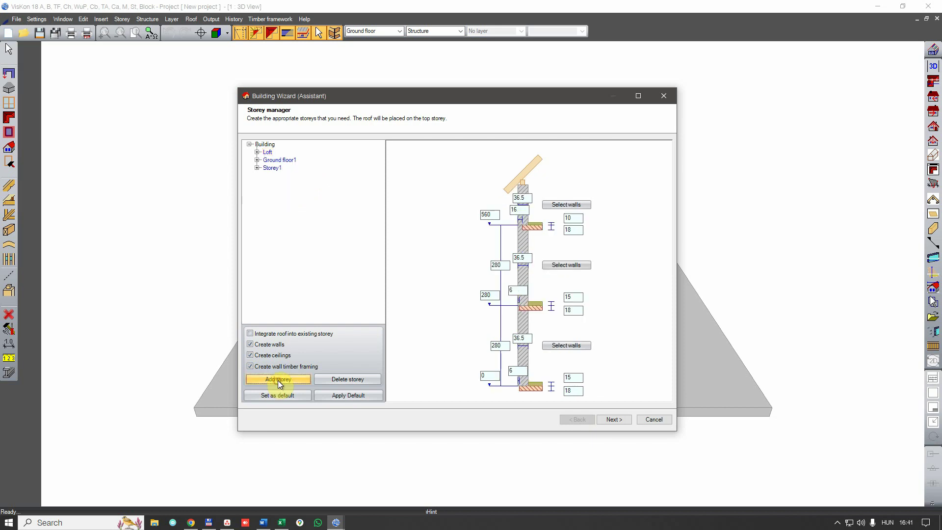
click(275, 168)
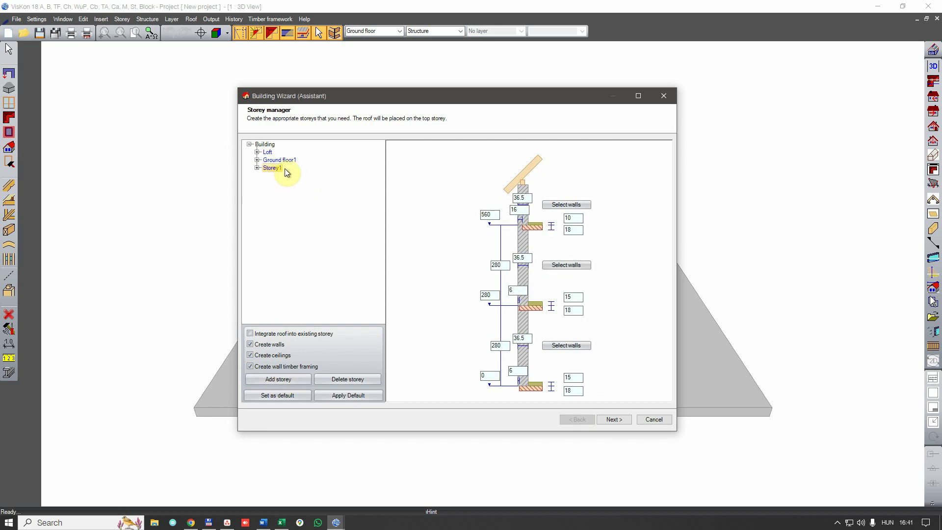
click(347, 379)
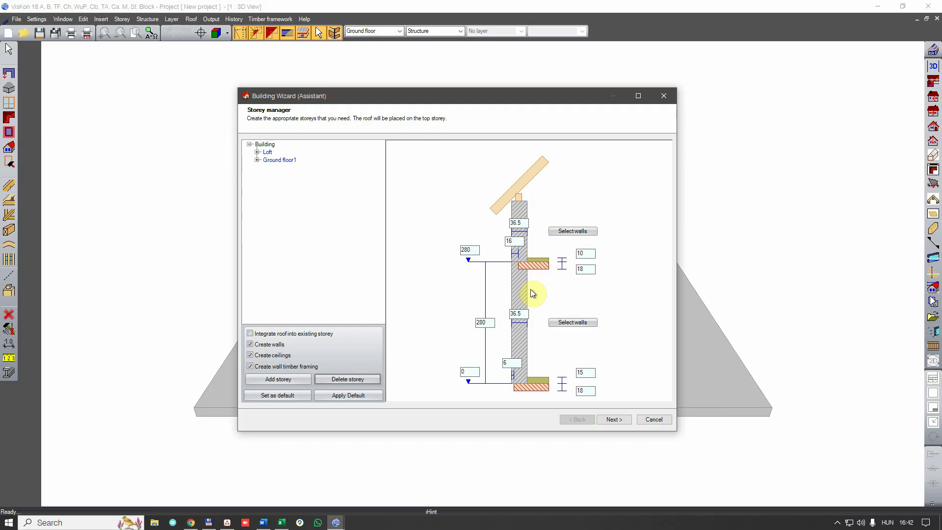
Step: Set the ground floor's storey height to 300
double_click(266, 153)
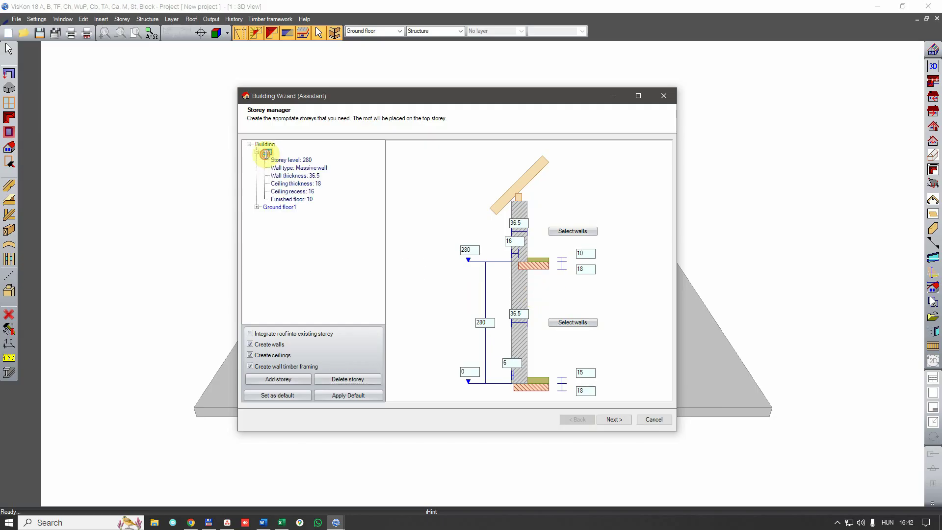
click(516, 239)
click(520, 223)
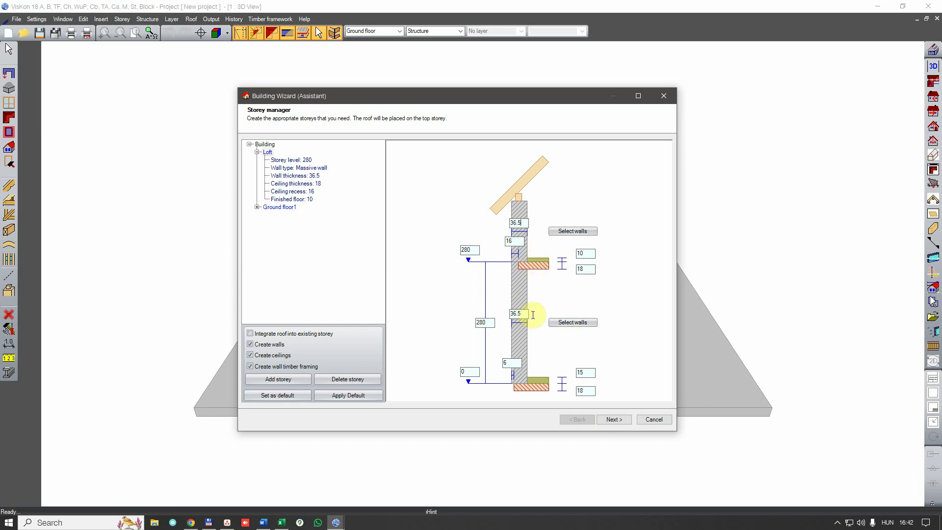
double_click(487, 323)
text(300)
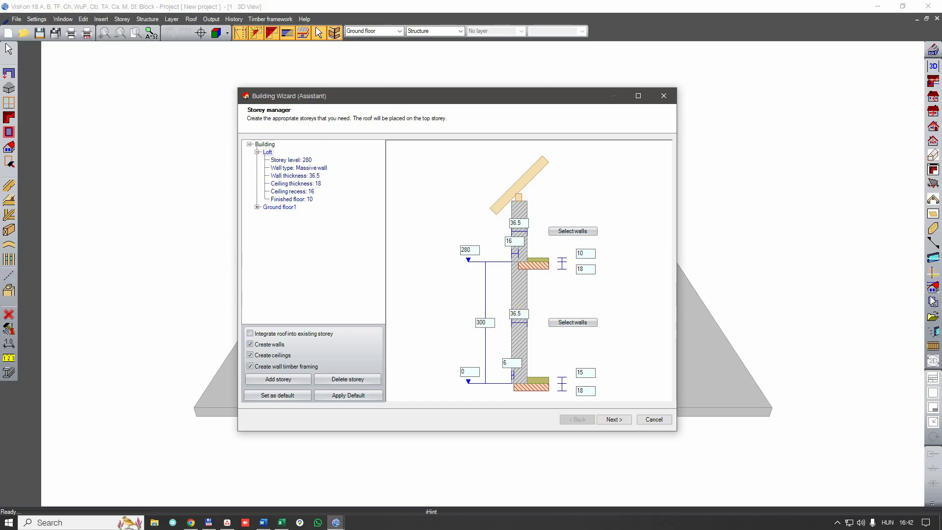
key(Return)
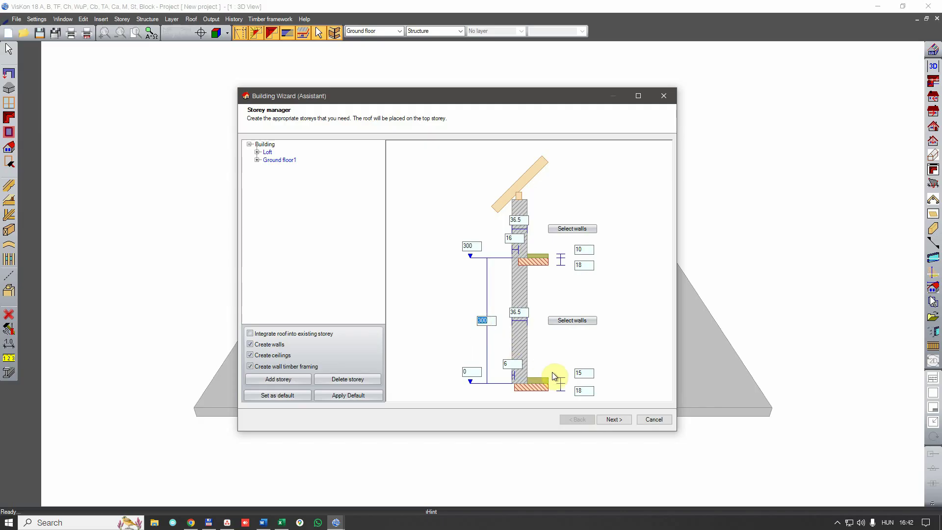
Step: Set the ground floor's slab thickness to 20 and the loft's wall thickness to 25
double_click(581, 394)
text(20)
key(Return)
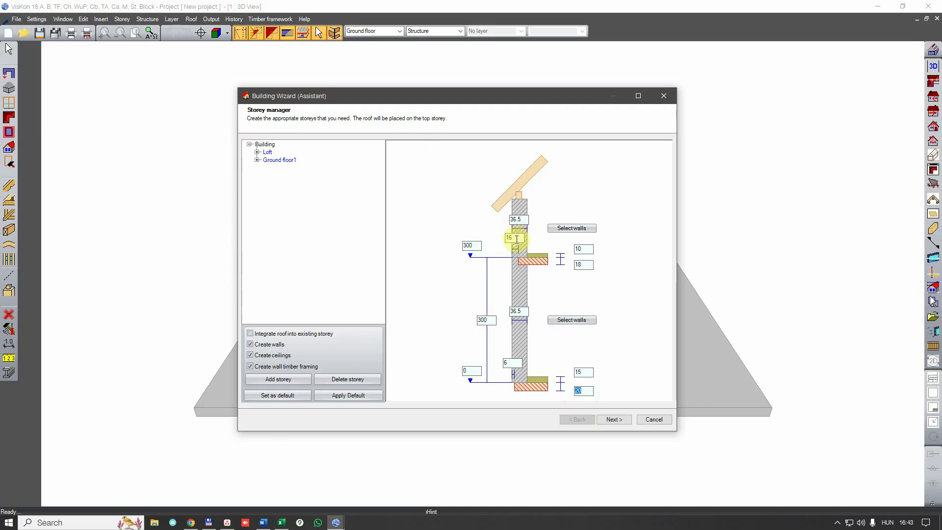
double_click(522, 220)
key(Return)
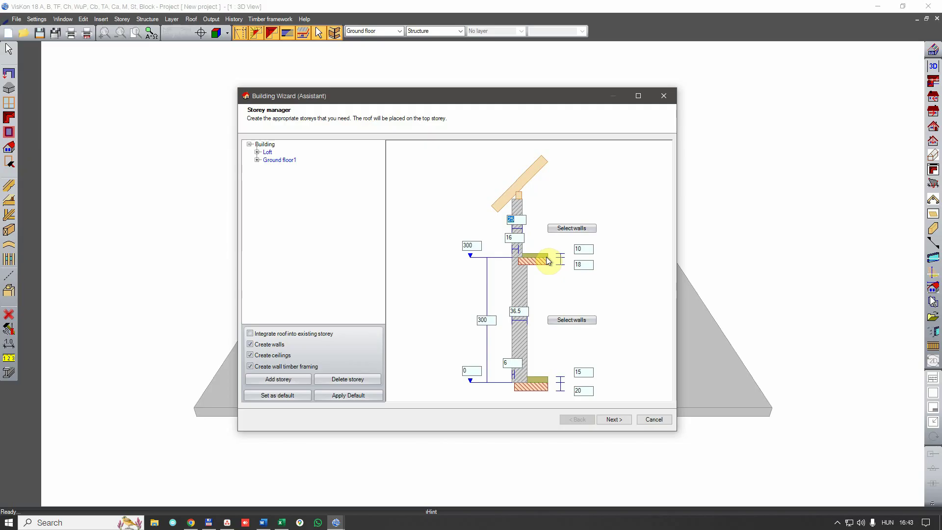
Step: Preview the available inner and outer wall definitions for the loft walls
click(573, 228)
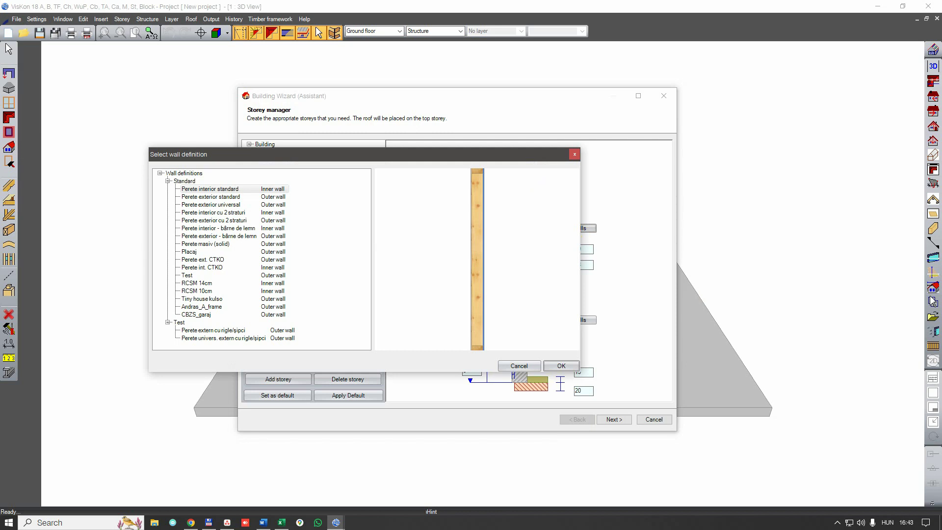
drag(395, 157, 504, 147)
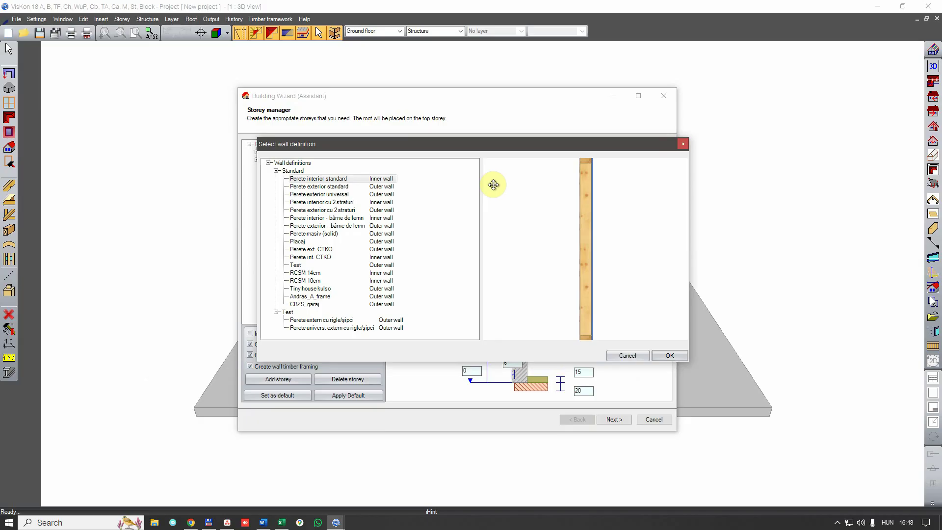
click(332, 194)
click(324, 210)
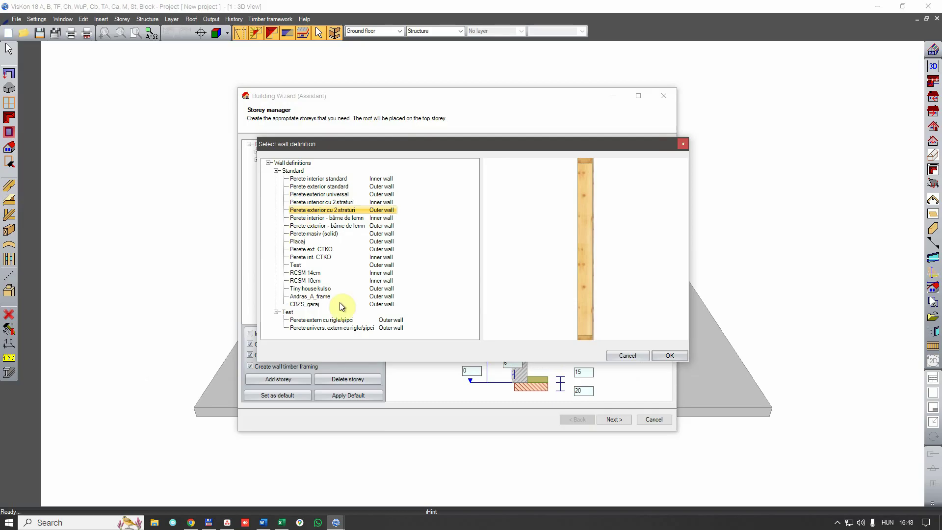
click(318, 225)
click(322, 194)
click(319, 179)
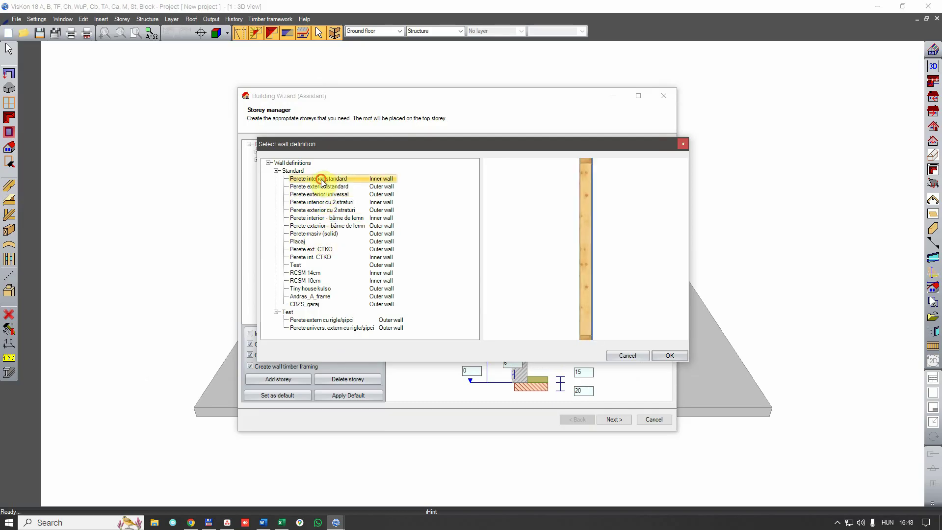
click(322, 273)
click(313, 281)
click(316, 296)
click(318, 304)
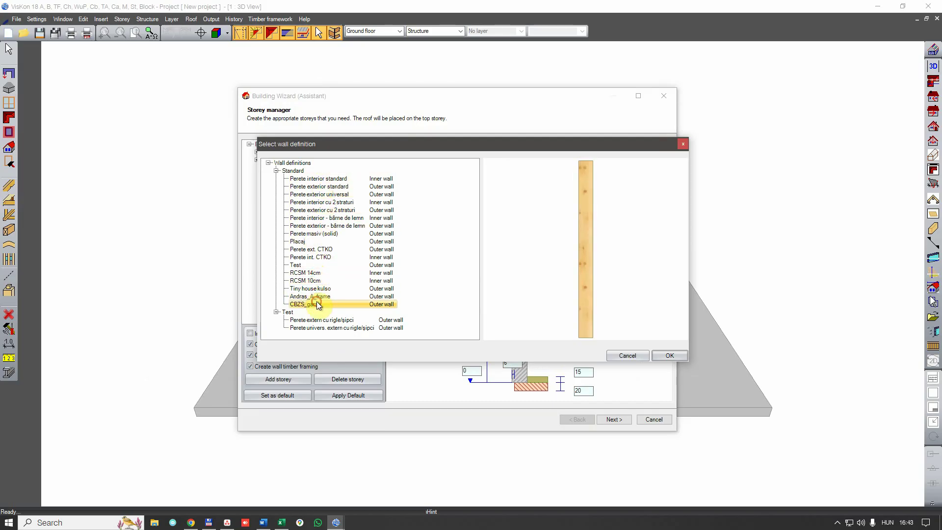
click(329, 225)
click(330, 202)
click(324, 179)
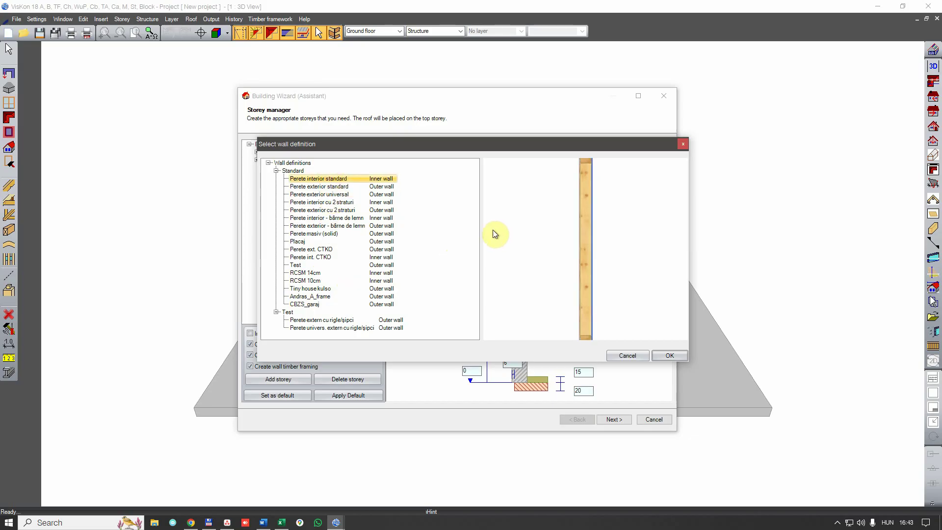
Step: Assign the Perete exterior standard wall definition to the loft walls and finish the storey setup
click(336, 186)
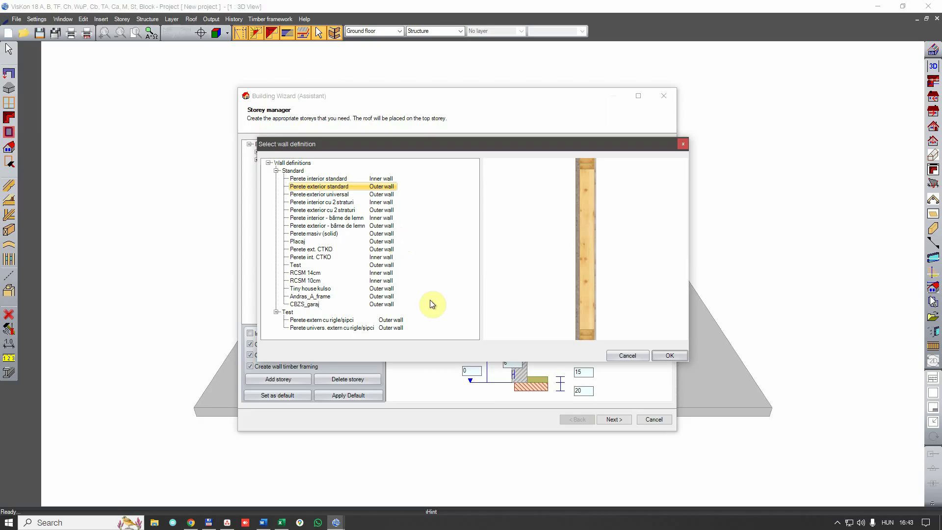
click(657, 357)
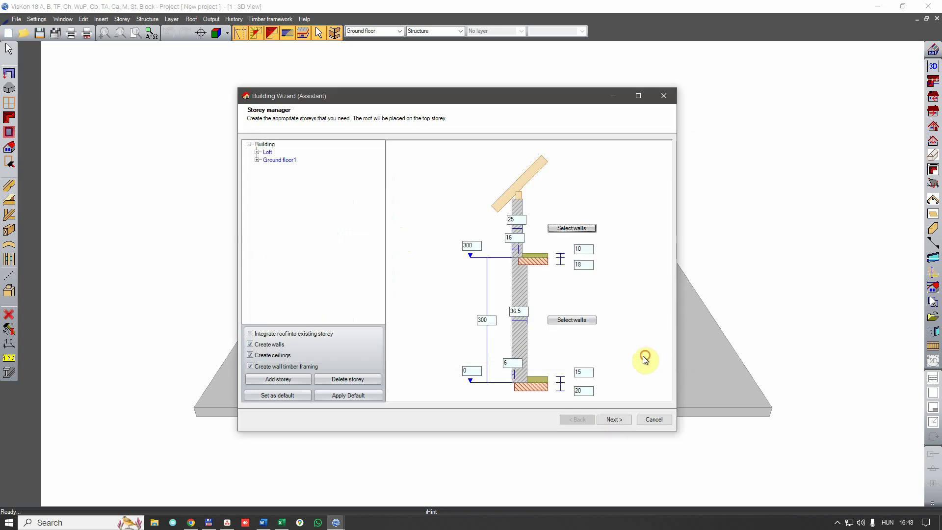
click(612, 419)
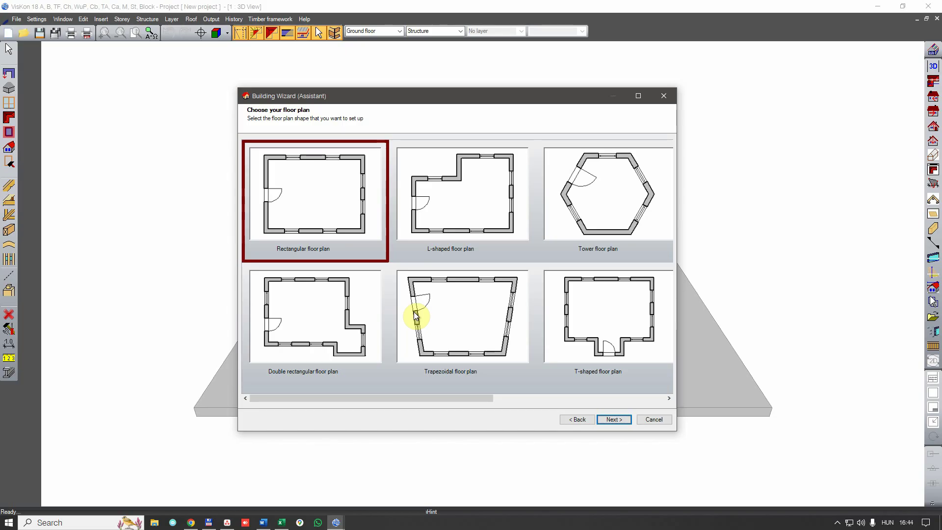
Step: Choose the T-shaped floor plan for the building and proceed to the roof shapes
scroll(478, 293, down, 2)
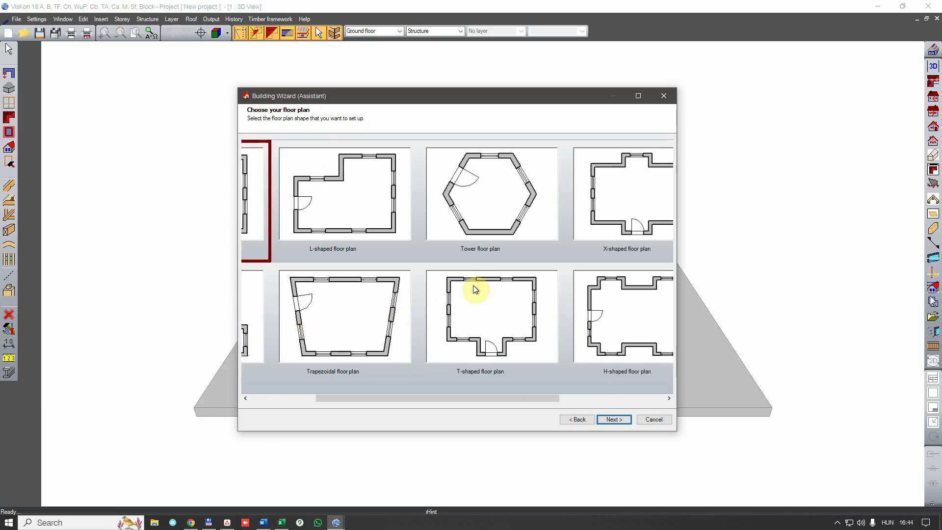
scroll(461, 284, down, 3)
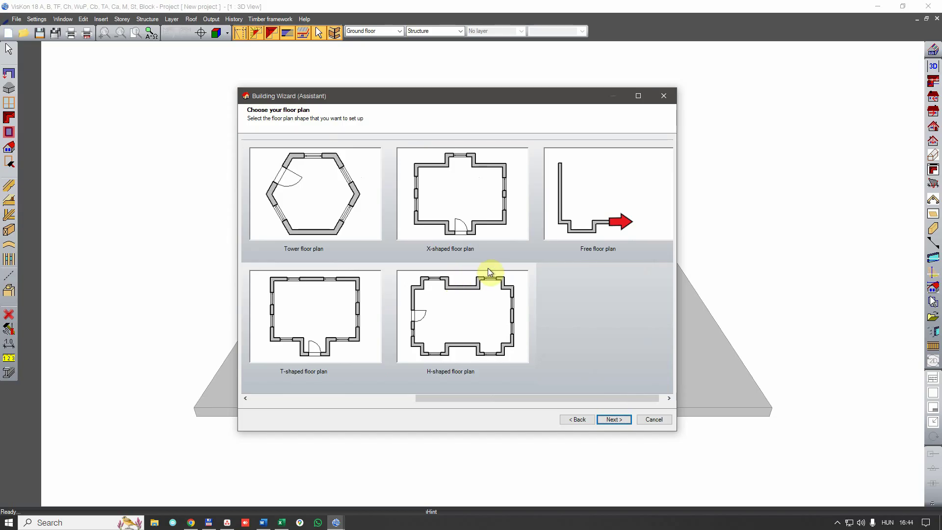
scroll(486, 264, up, 3)
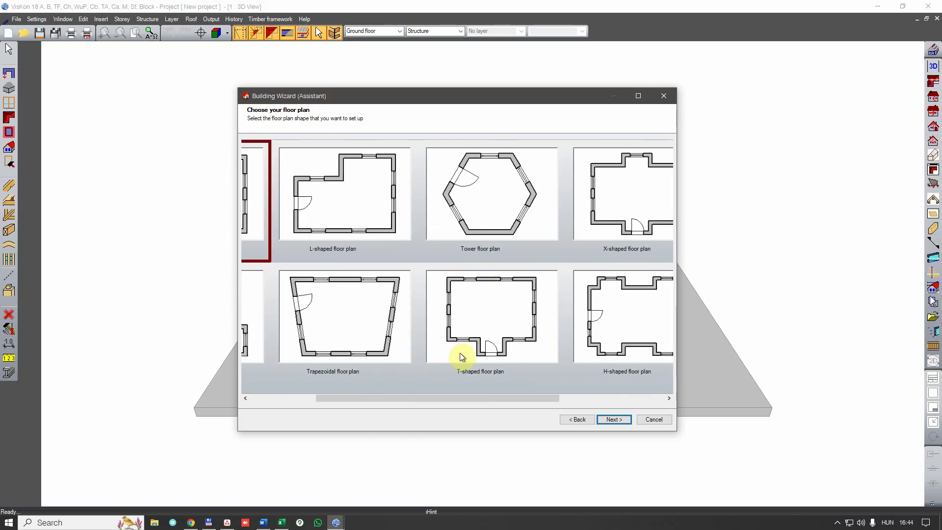
click(499, 319)
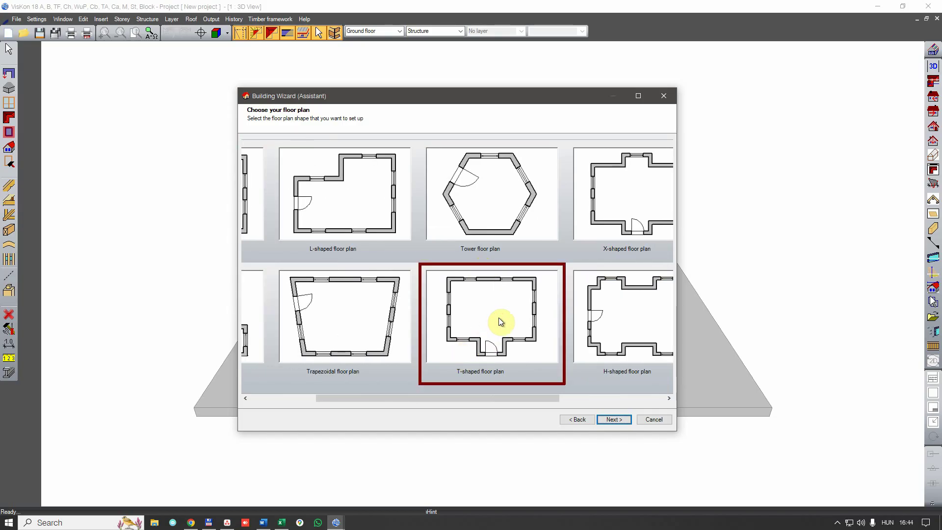
click(612, 419)
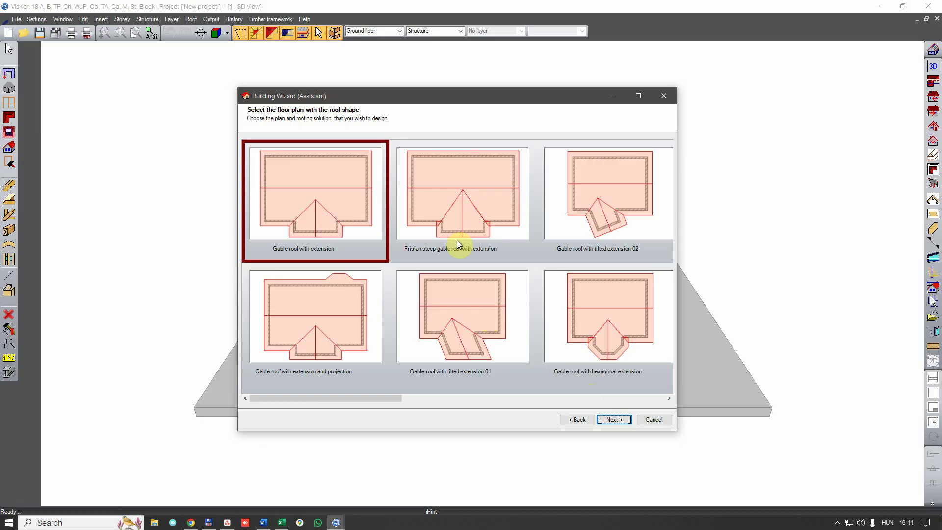
Step: Choose the Half-hip roof with extension for the T-shaped building and proceed to the floor plan dimensions
scroll(519, 251, right, 3)
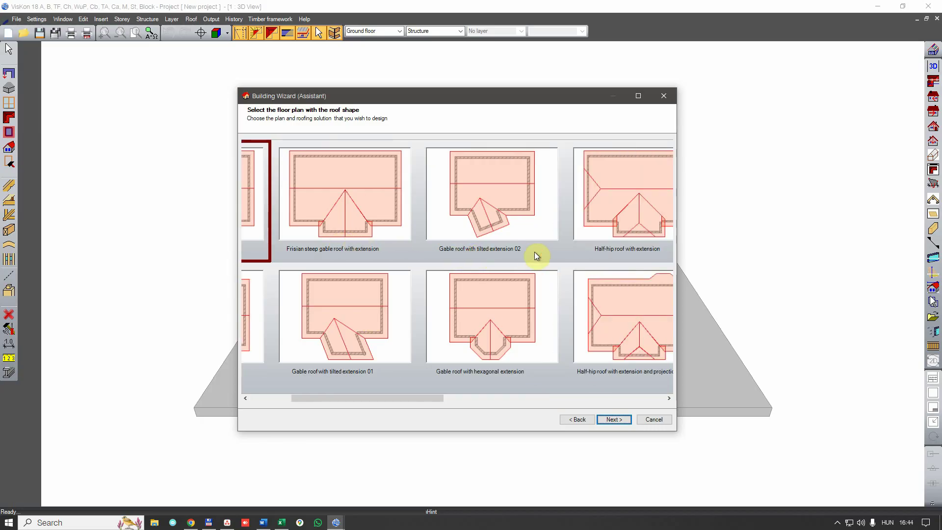
scroll(534, 252, right, 2)
scroll(534, 252, right, 2)
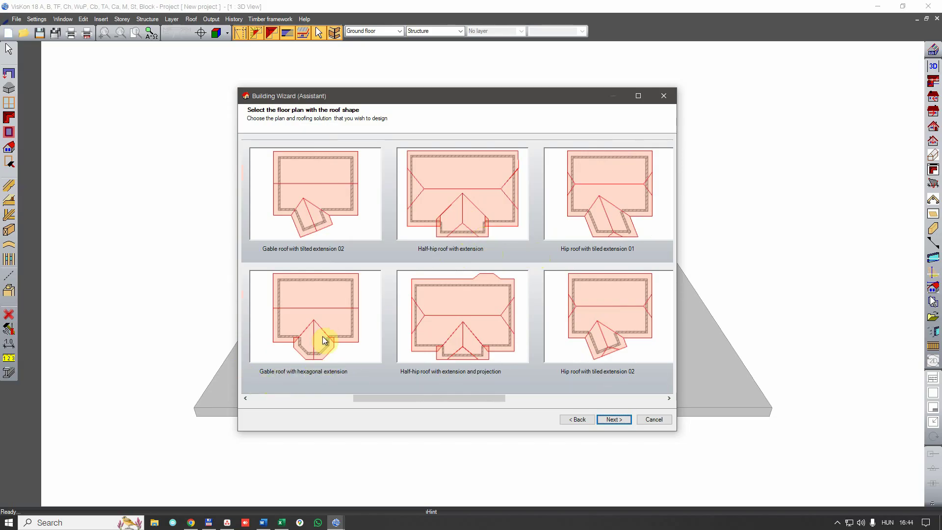
scroll(326, 326, right, 3)
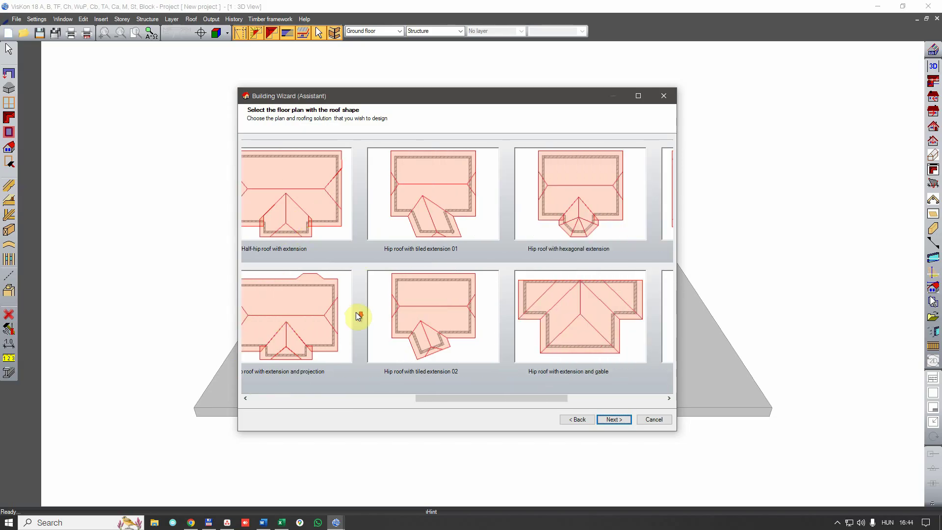
scroll(543, 255, right, 6)
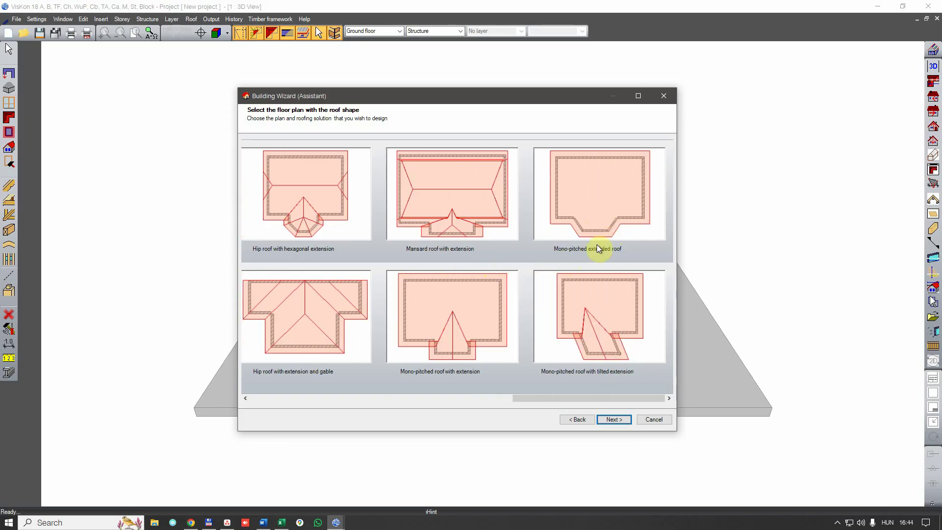
scroll(596, 244, left, 8)
scroll(491, 297, left, 1)
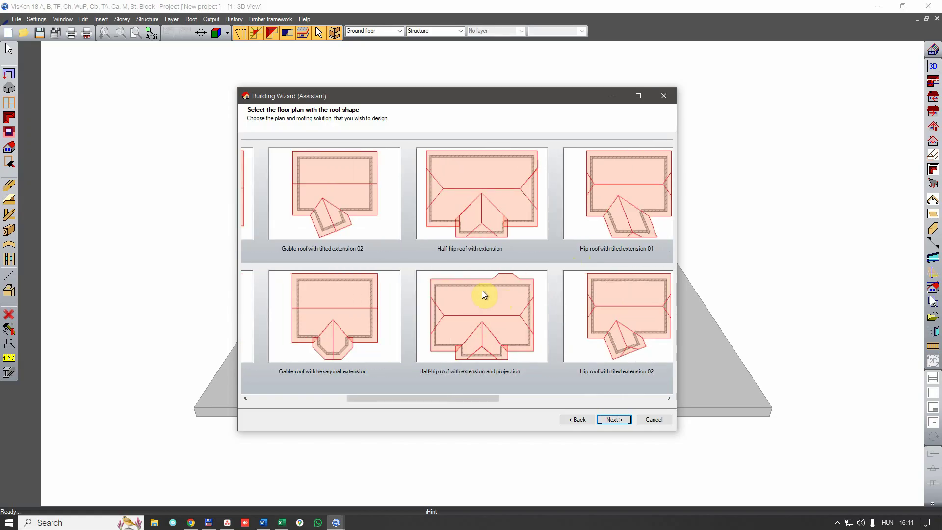
click(479, 218)
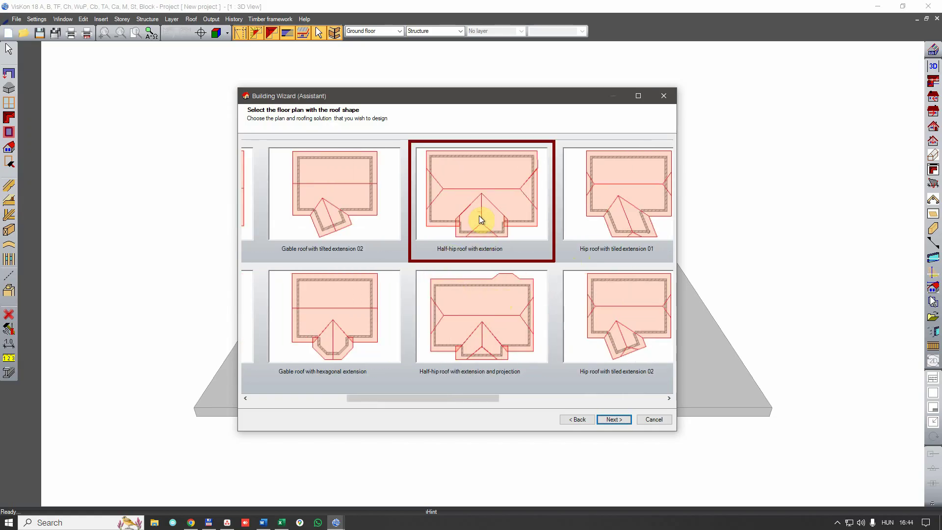
click(607, 420)
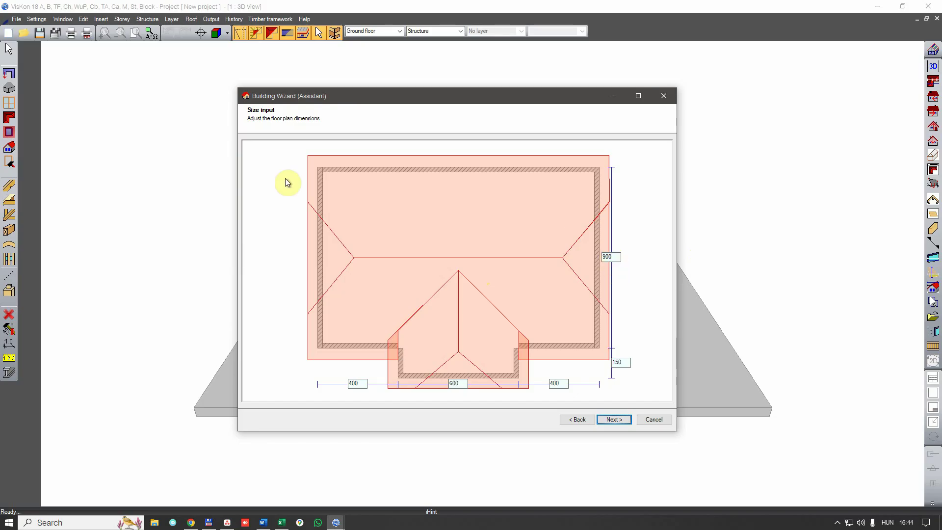
Step: Set the main block's depth to 750 and the extension's projection to 250
click(610, 258)
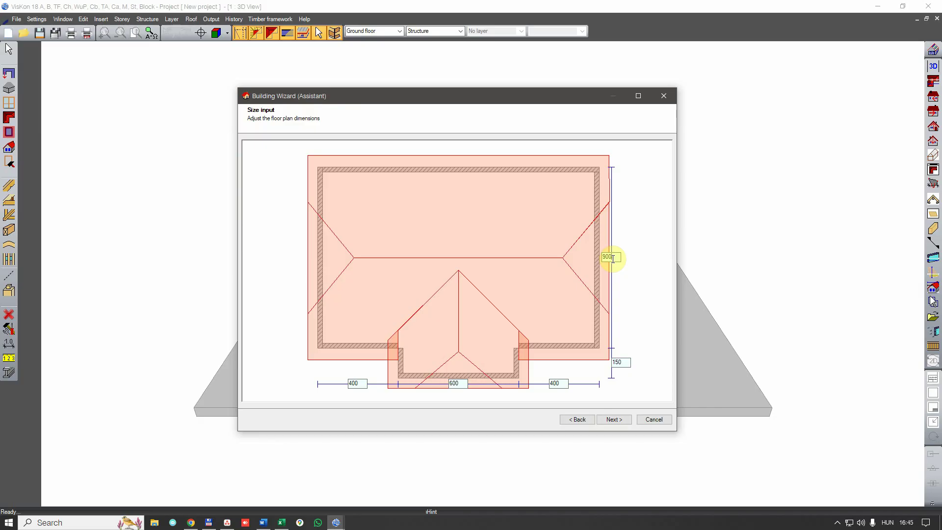
drag(614, 260, 600, 258)
text(750)
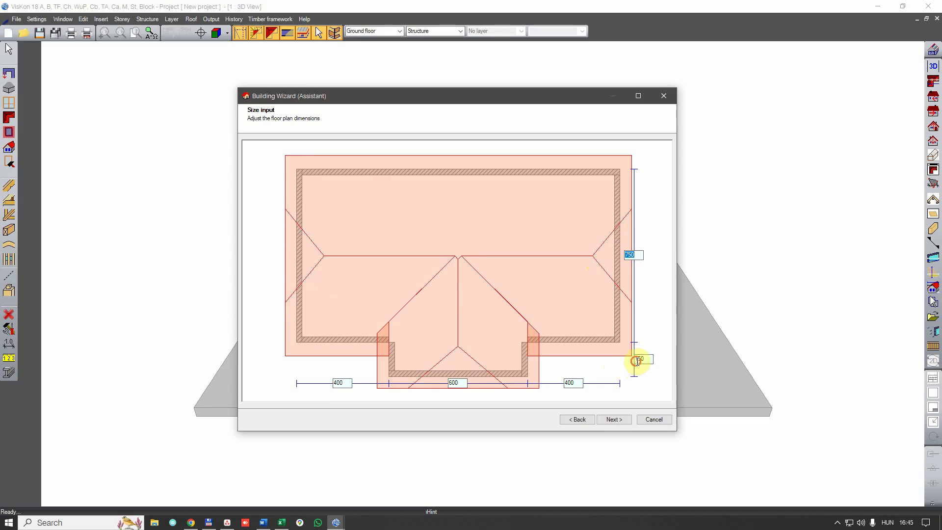
click(636, 362)
double_click(637, 360)
text(250)
click(645, 359)
click(637, 256)
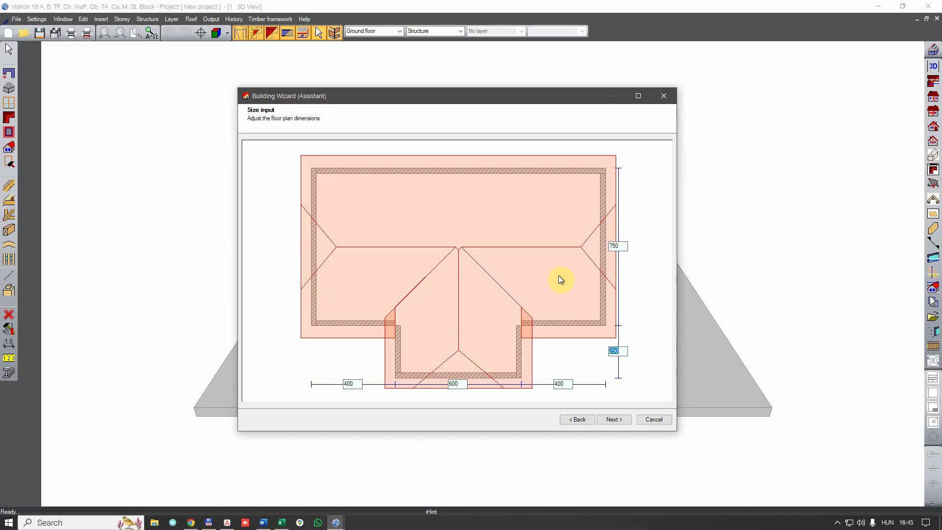
Step: Set the front wall section left of the extension to 300 and the extension's width to 400
click(347, 384)
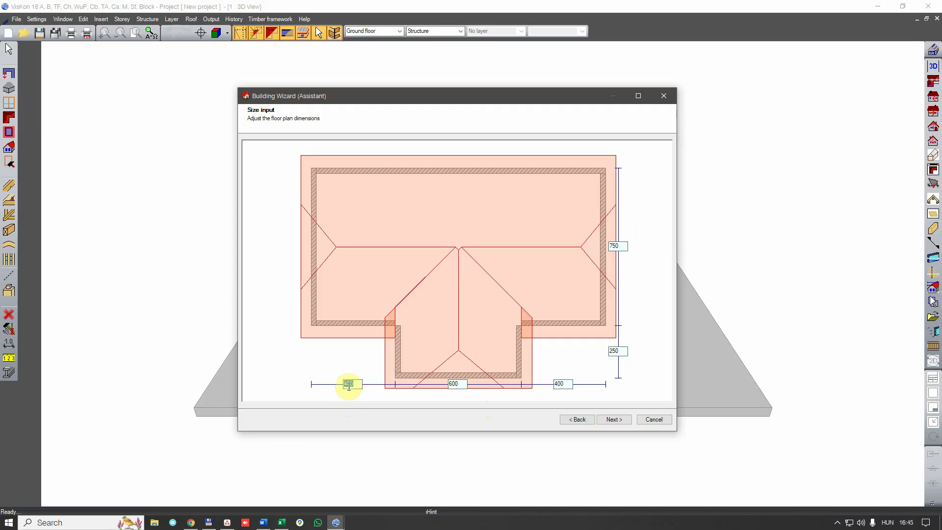
click(347, 386)
click(347, 384)
key(BackSpace)
text(3)
click(450, 384)
drag(441, 384, 436, 385)
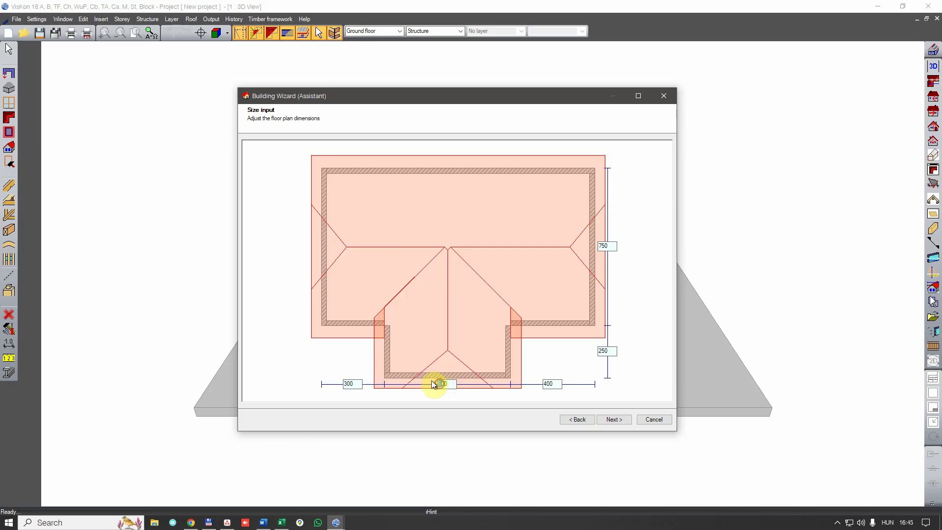
text(4)
Step: Set the front wall section right of the extension to 300 and proceed to the inner walls
click(547, 384)
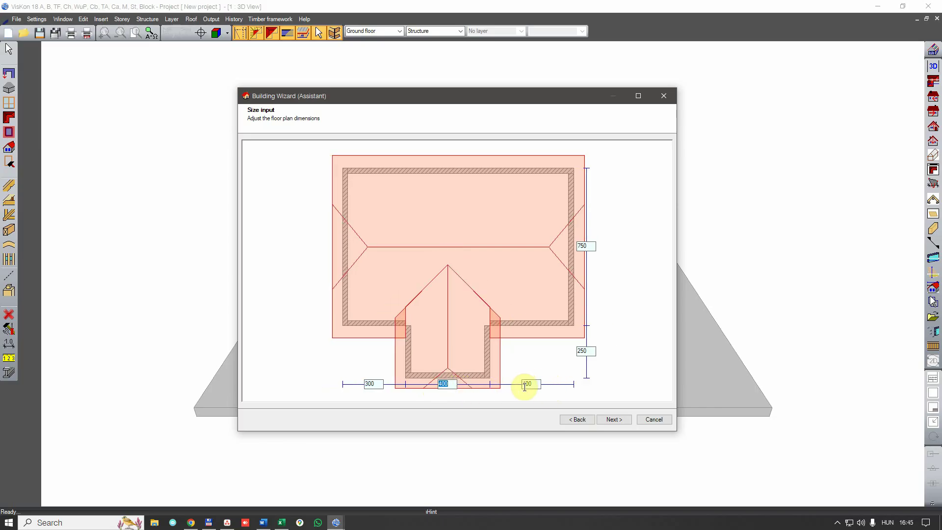
click(524, 383)
text(3)
click(589, 355)
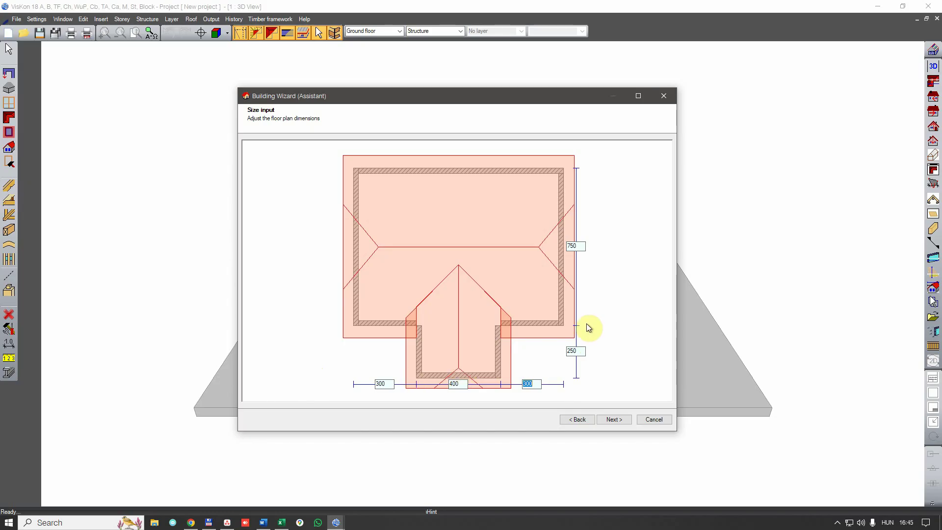
click(613, 421)
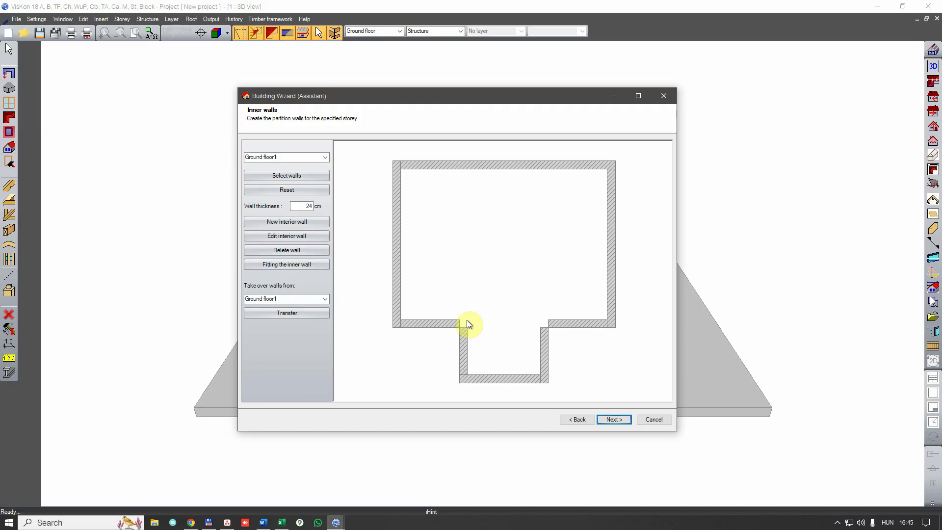
Step: Preview several wall definitions for the inner walls of Ground floor1, from Perete exterior standard to Perete masiv (solid), without assigning one
click(325, 157)
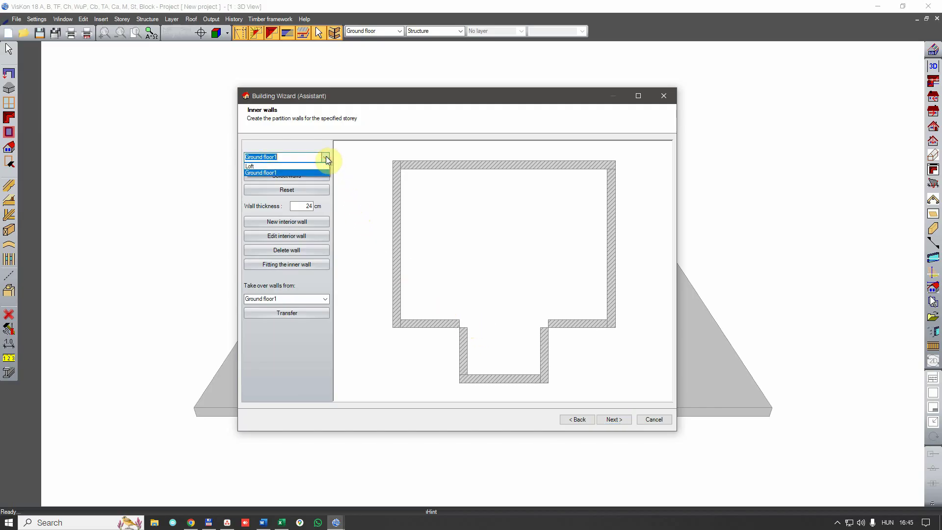
click(271, 173)
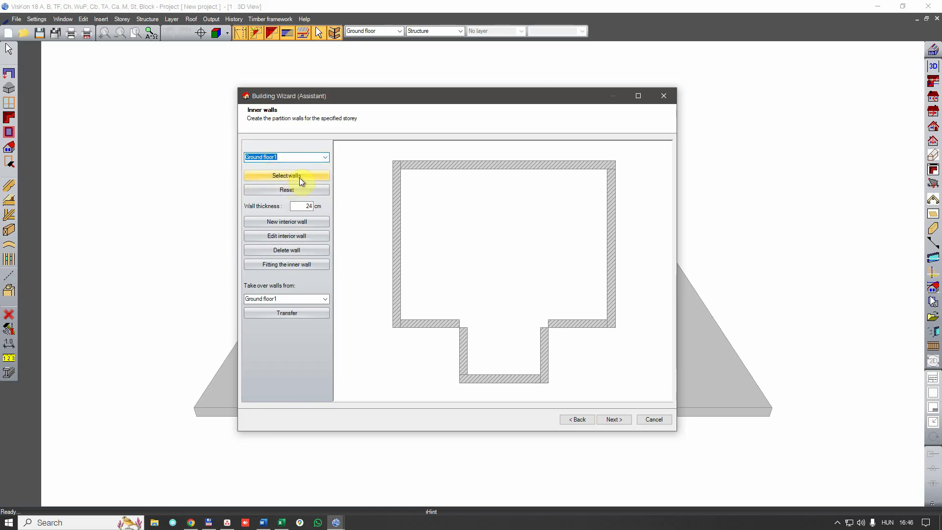
click(300, 177)
click(338, 186)
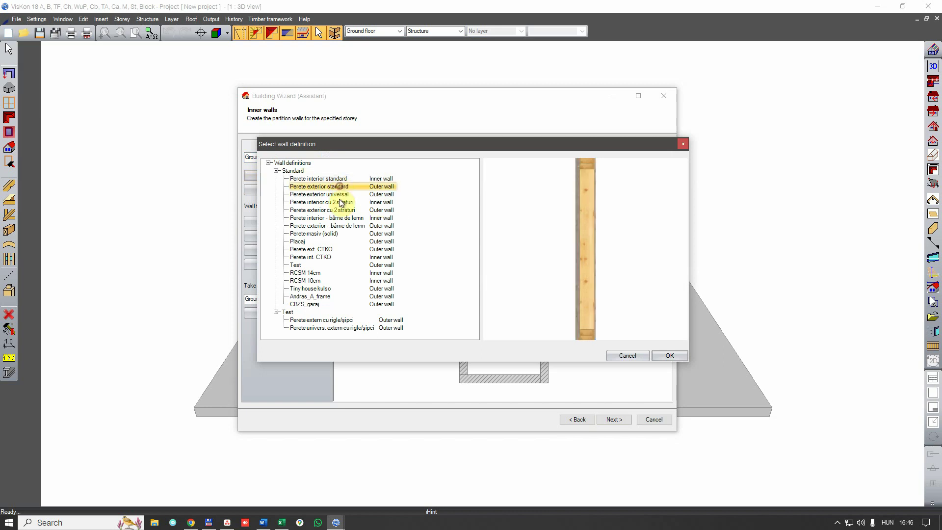
click(342, 202)
click(341, 209)
click(344, 217)
click(340, 226)
click(333, 233)
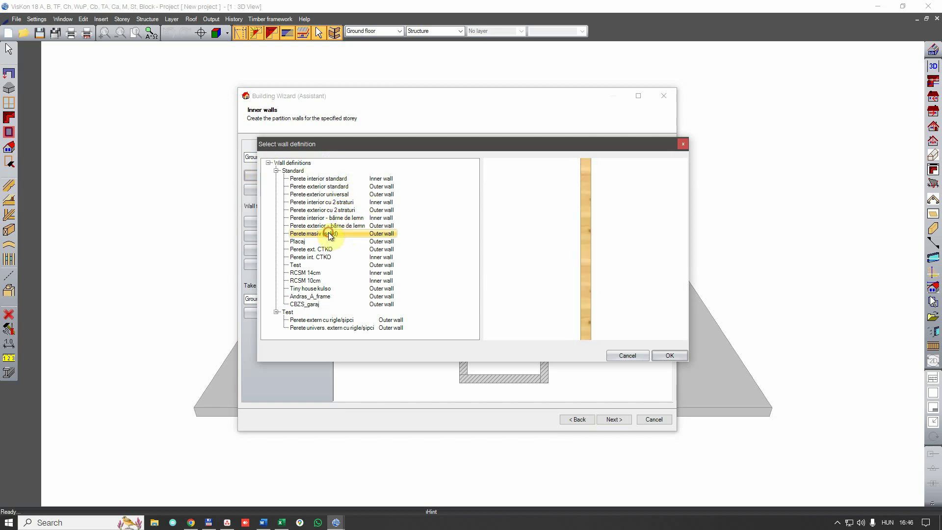
click(617, 356)
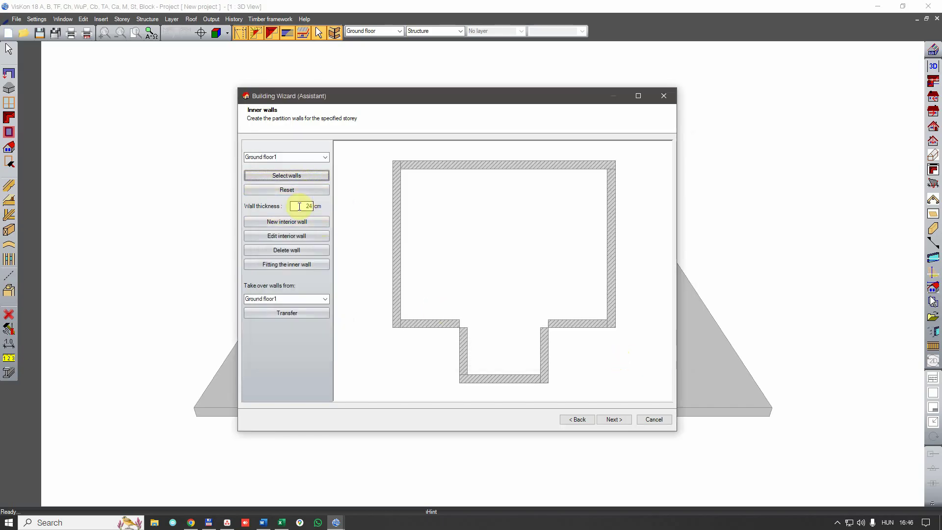
Step: Set the wall thickness for the ground floor's new inner walls to 25 cm
drag(299, 206, 331, 207)
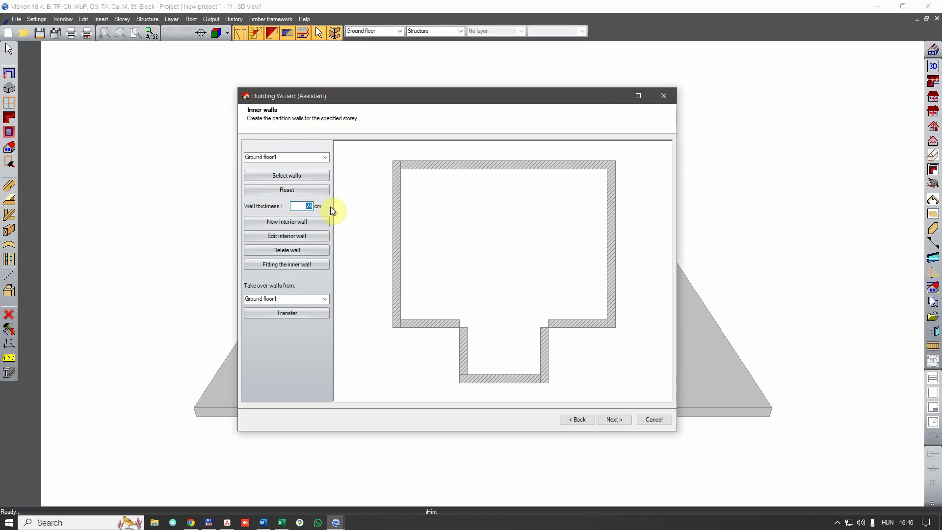
text(25)
click(304, 205)
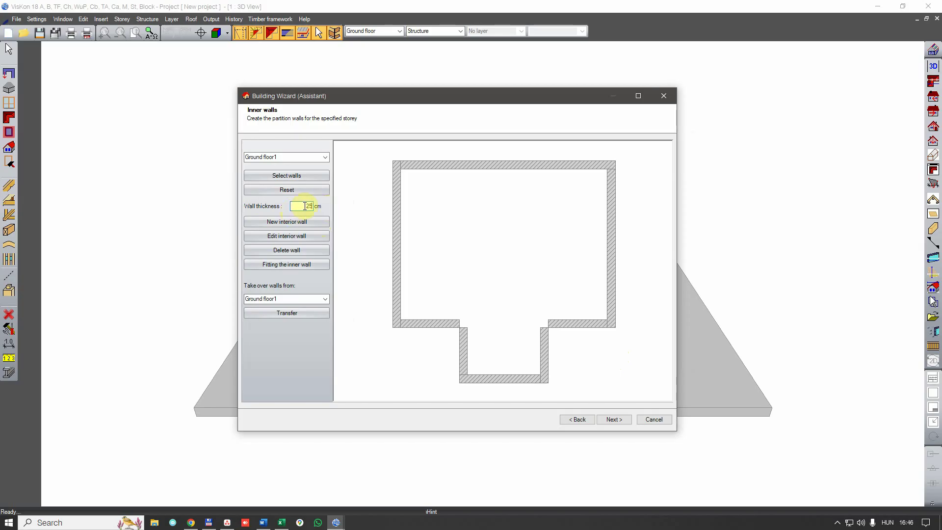
drag(304, 206, 315, 210)
Step: Draw a horizontal interior wall across the main block, 350 cm from the outer face of the rear wall
click(287, 222)
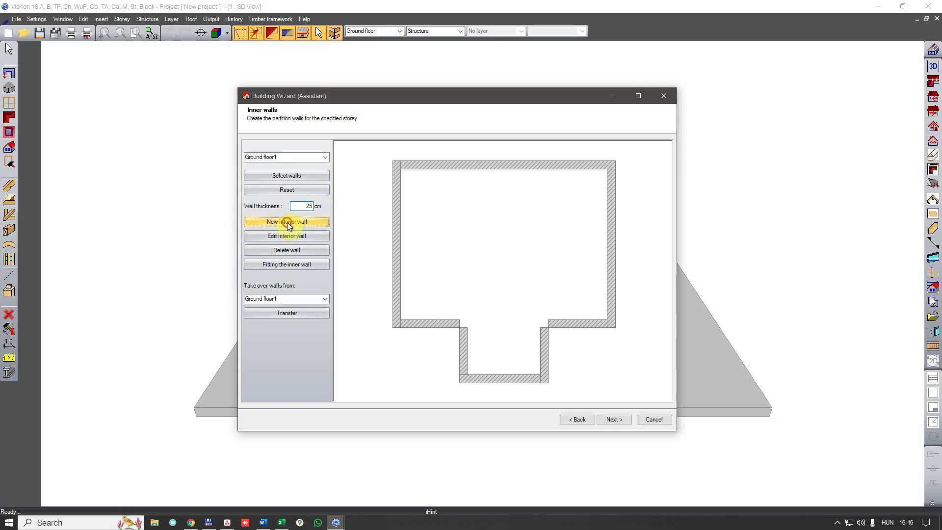
click(407, 248)
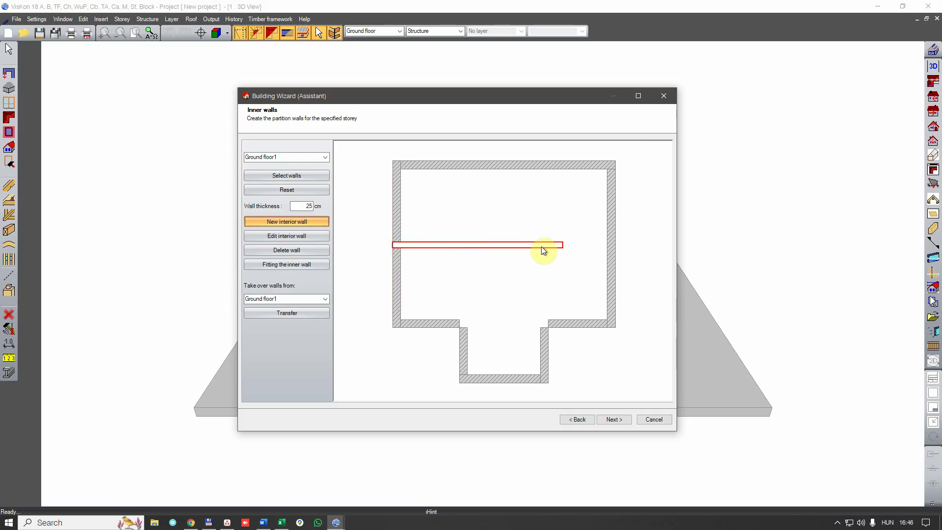
click(608, 246)
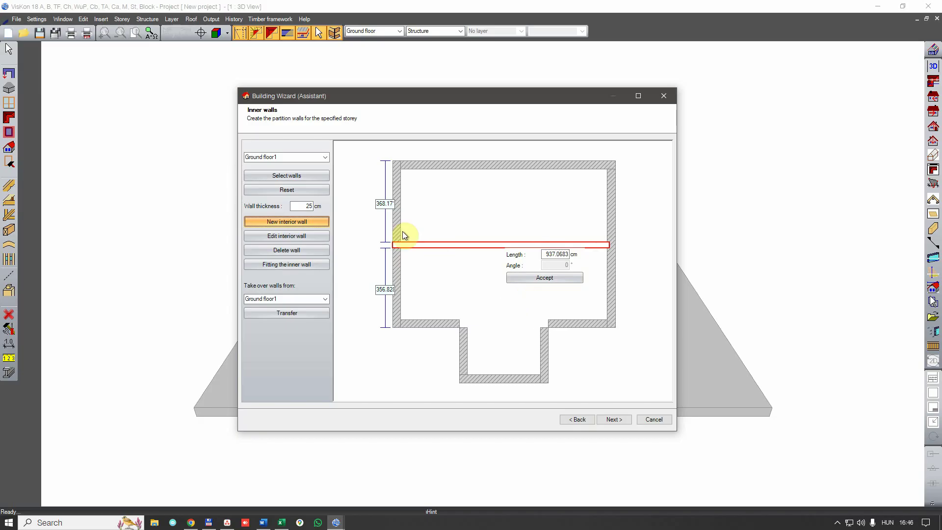
double_click(381, 203)
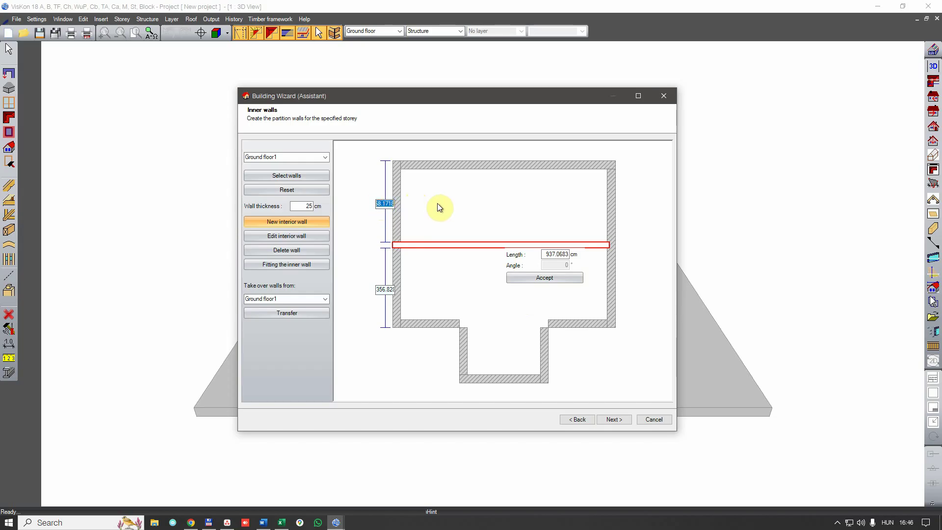
text(350)
click(386, 202)
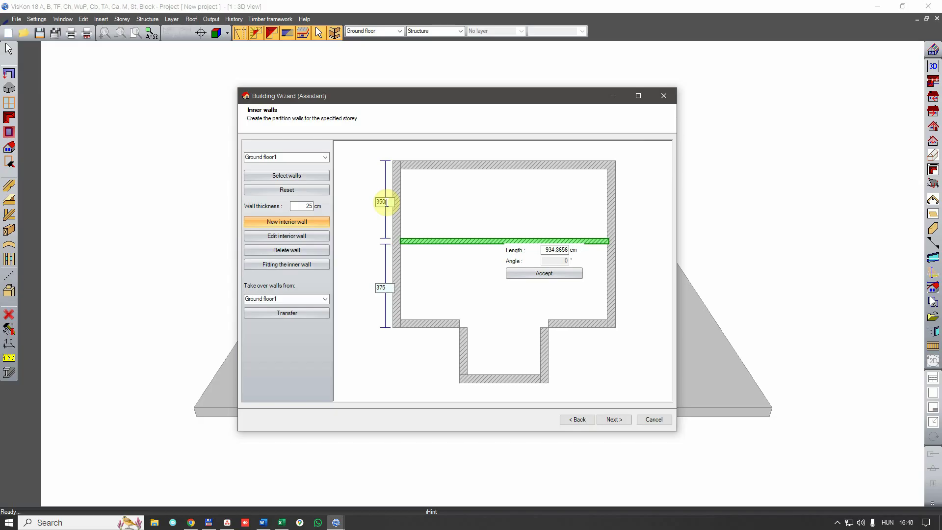
Step: Set the new interior wall's length to 930 cm, accept it and finish wall creation
drag(546, 249, 583, 254)
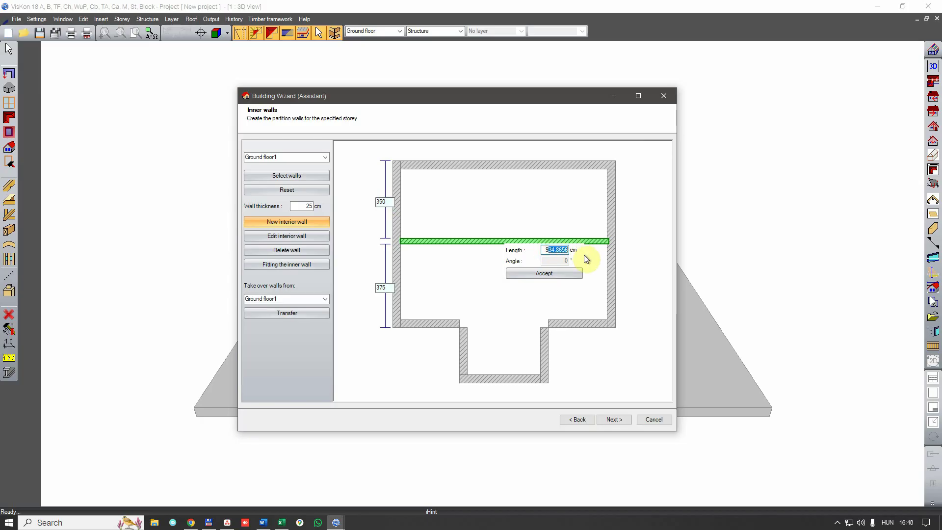
text(30)
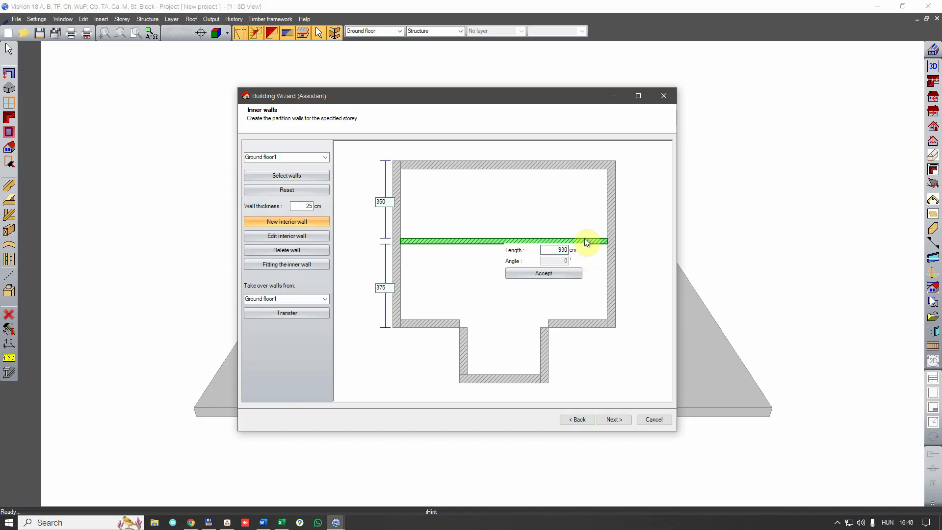
click(538, 274)
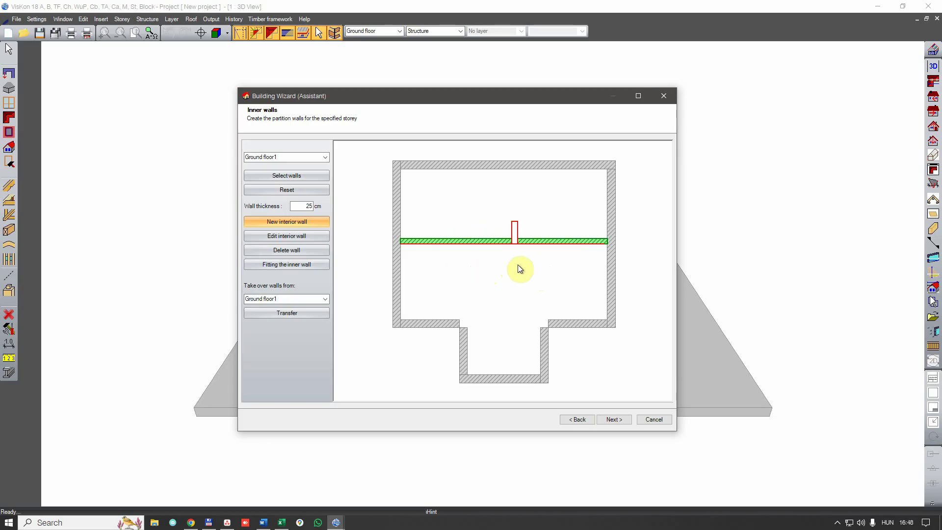
right_click(518, 265)
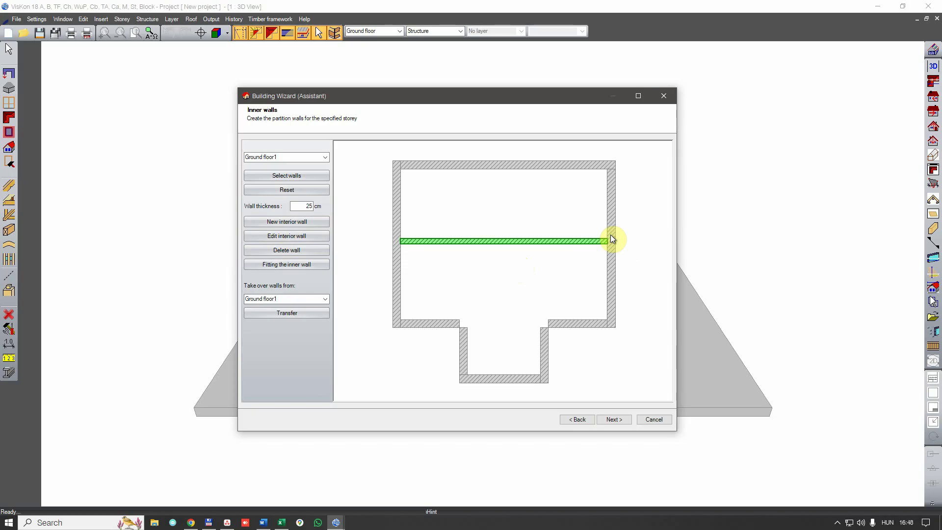
Step: Fit the interior wall's right end to the adjoining exterior wall and proceed to inserting openings
click(271, 265)
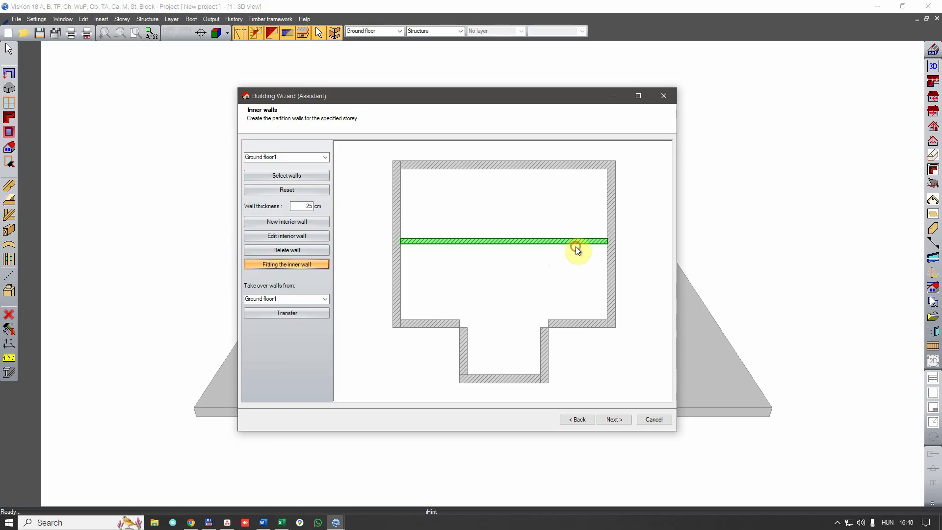
click(604, 265)
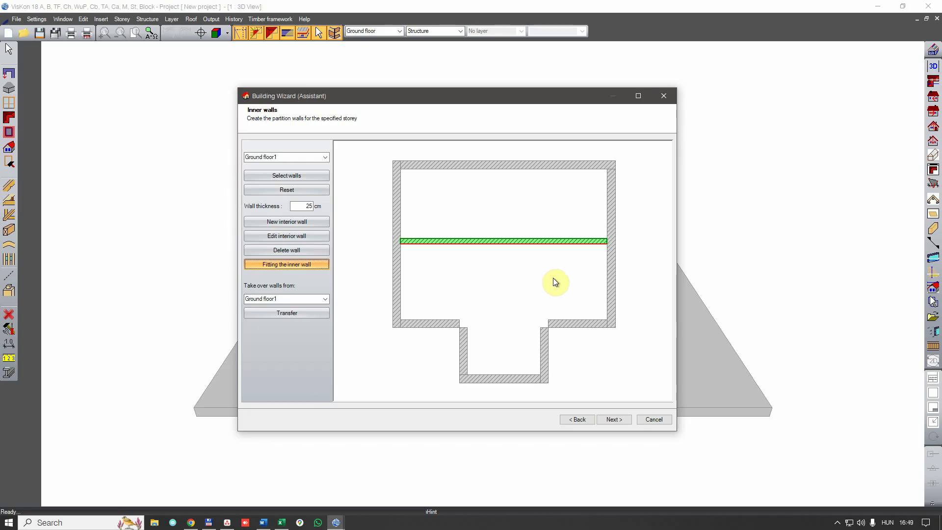
click(607, 419)
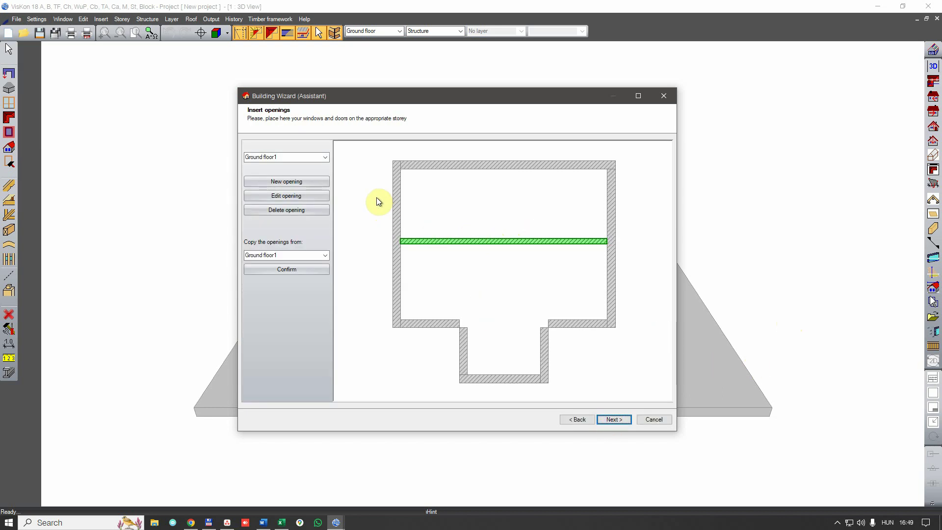
Step: Place a new opening near the middle of the ground floor's interior wall and make it a door
click(324, 157)
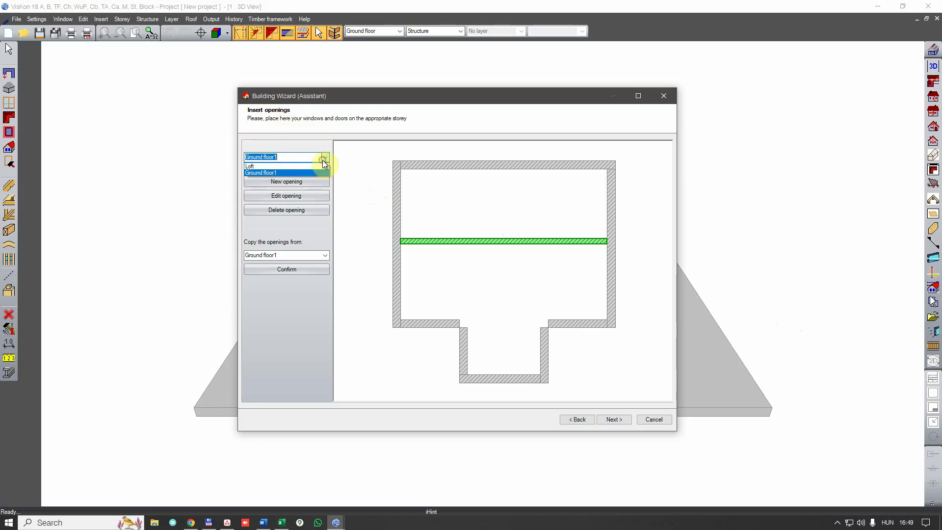
click(260, 173)
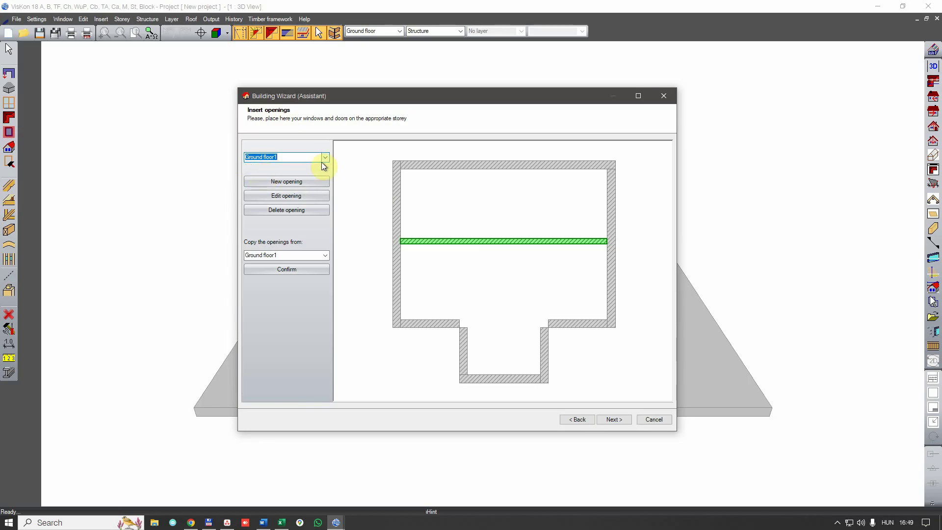
click(299, 182)
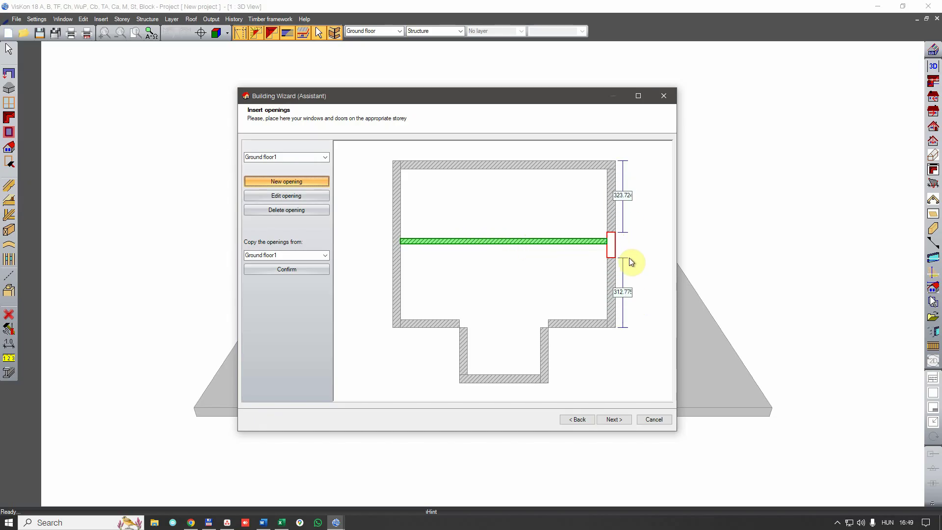
click(491, 248)
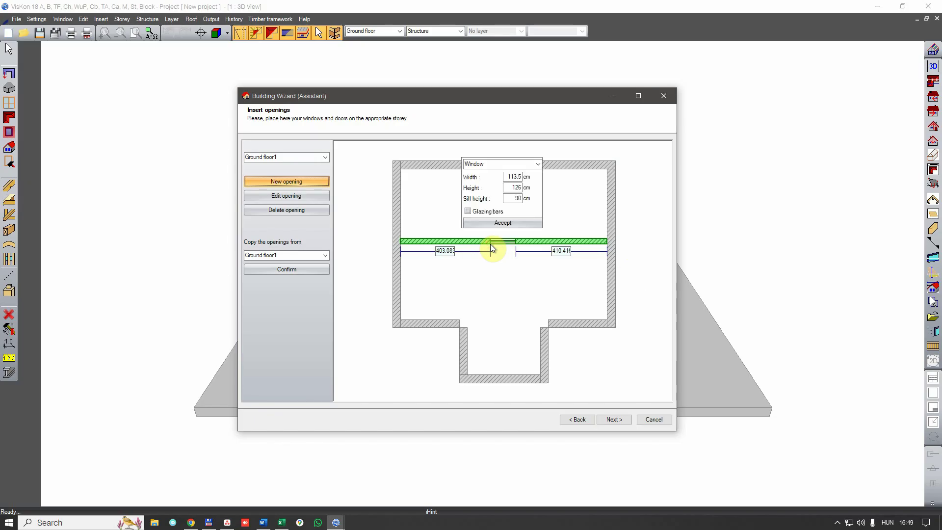
click(537, 165)
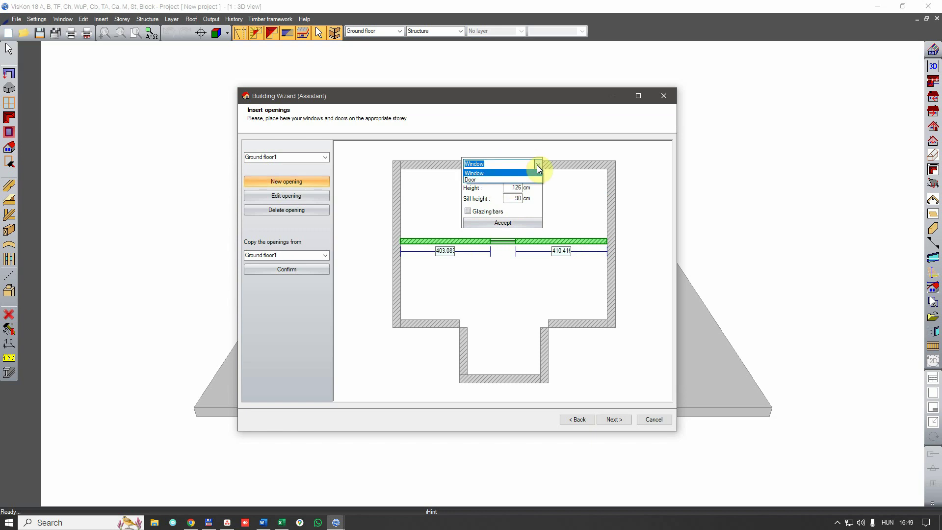
click(478, 179)
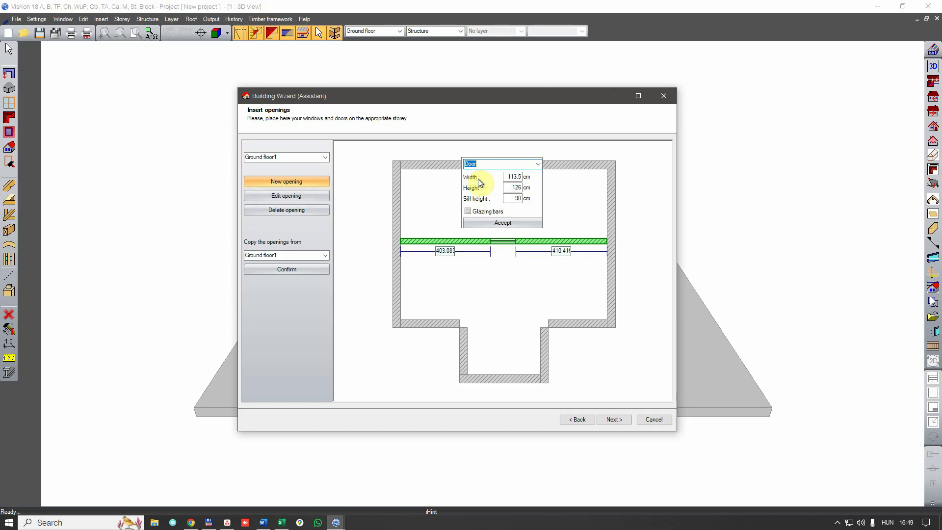
Step: Set the door's width to 120 cm, its height to 210 cm and its sill height to 0 cm
drag(503, 177, 536, 182)
text(120)
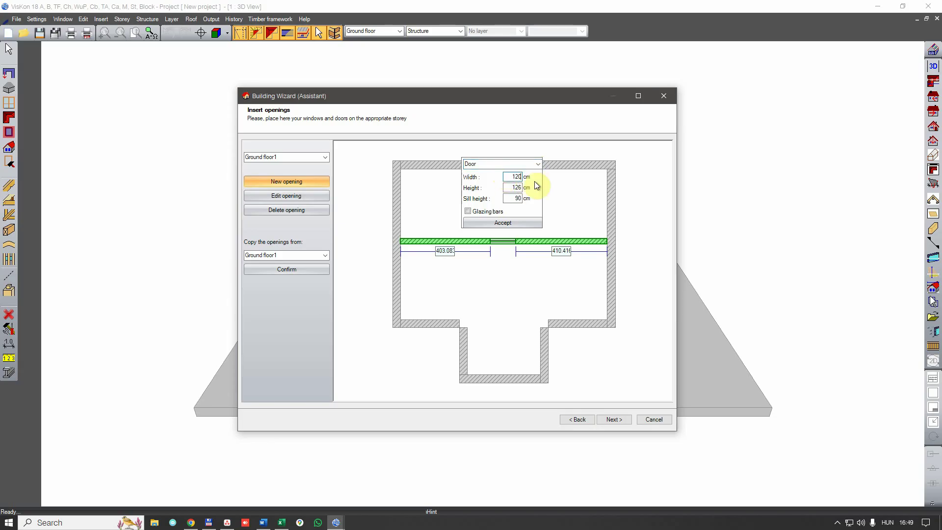
click(515, 188)
drag(509, 187, 539, 193)
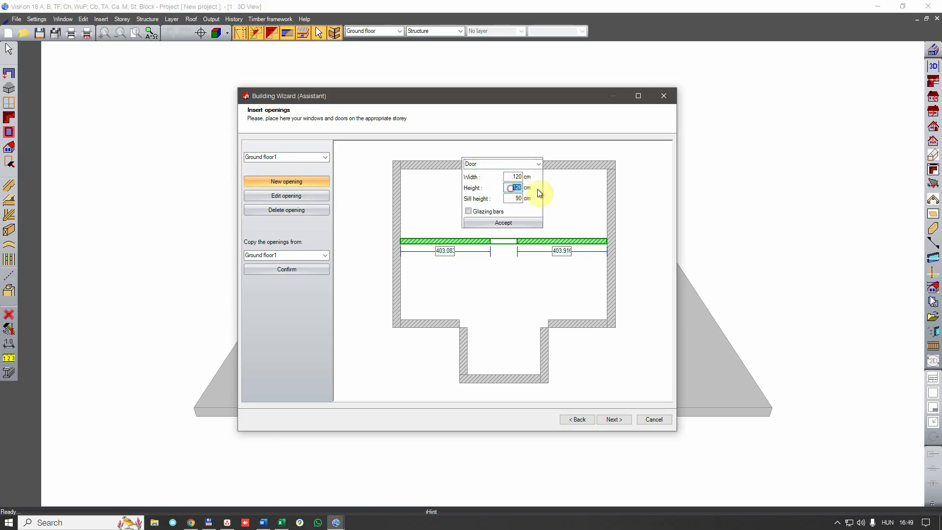
text(210)
click(516, 177)
drag(510, 188, 543, 200)
text(0)
drag(514, 199, 526, 204)
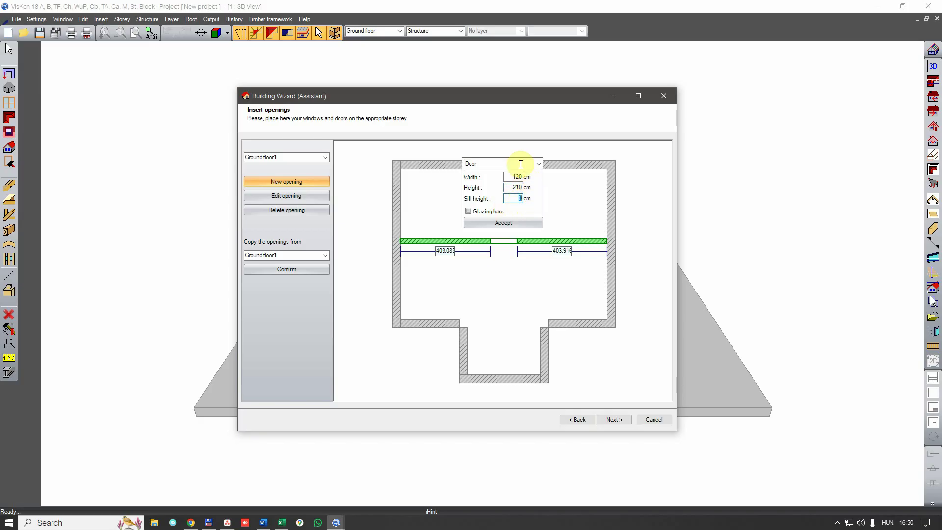
Step: Set the door's distance from the interior wall's left end to 403.5 cm, accept it and finish placing openings
click(442, 254)
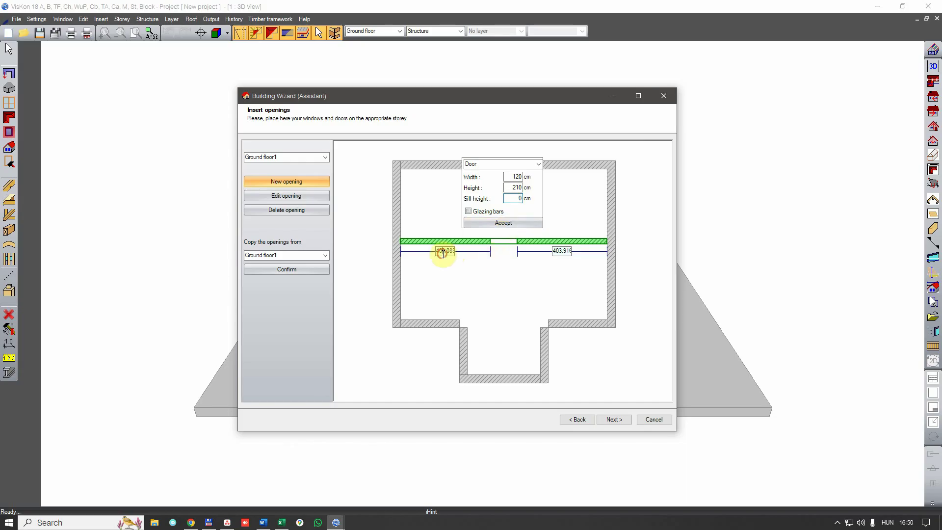
drag(441, 253, 464, 257)
text(403.5)
key(Return)
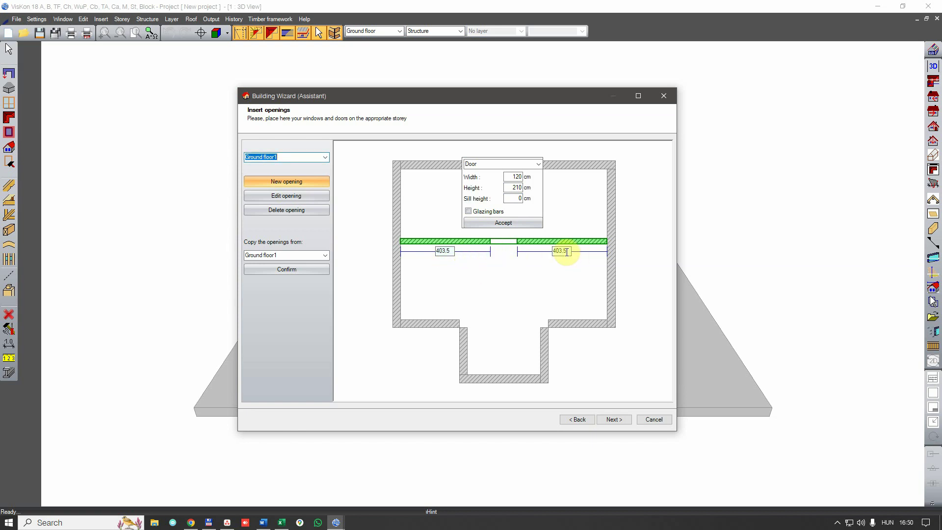
click(508, 223)
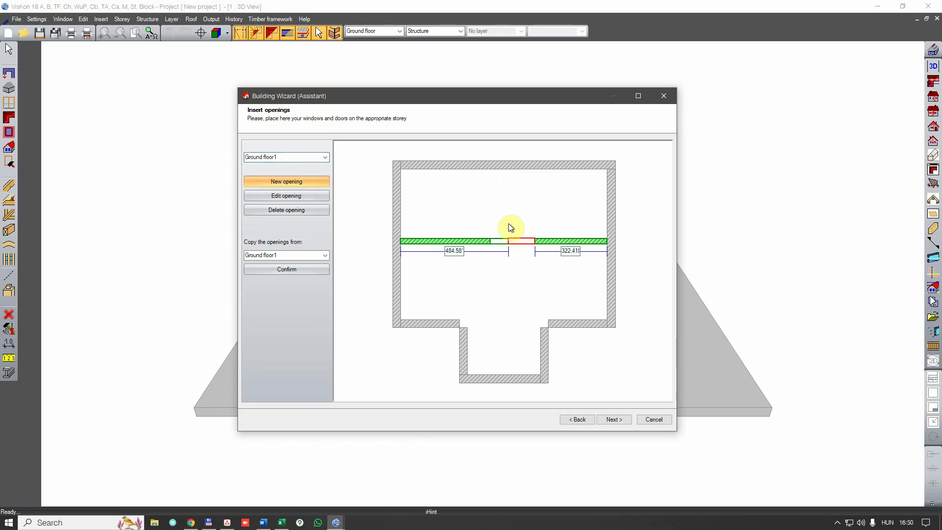
right_click(430, 269)
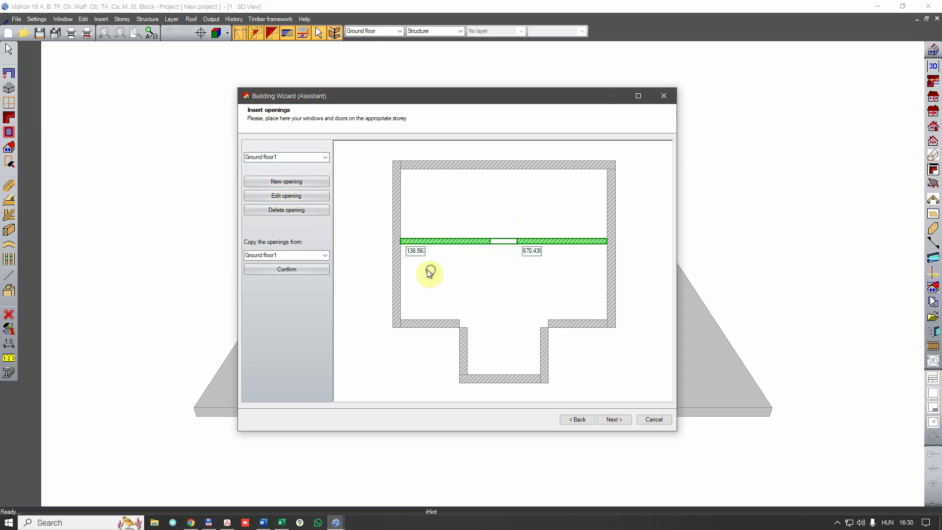
Step: Leave the openings as they are and proceed to the roof properties
click(294, 198)
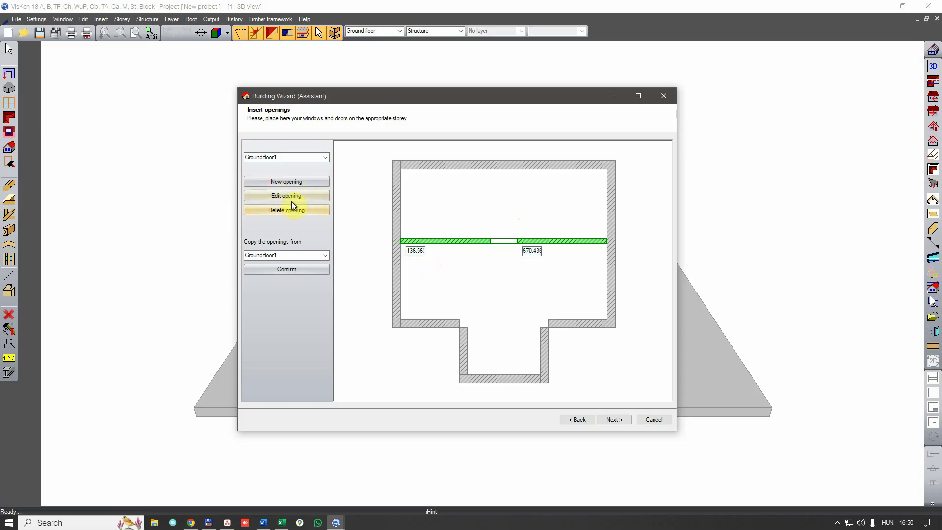
click(293, 209)
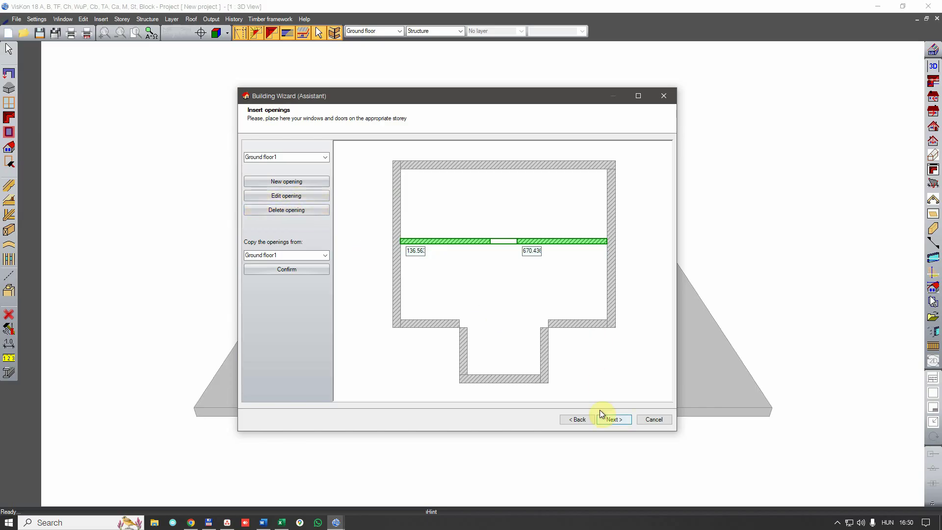
click(609, 419)
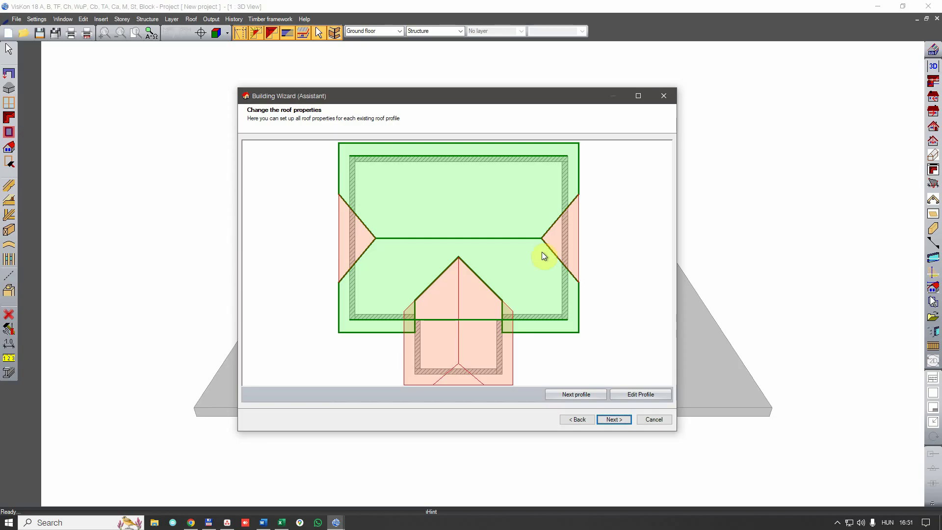
Step: Go through the existing roof profiles one by one, examining which roof surfaces each of them covers
click(469, 322)
click(358, 234)
click(562, 238)
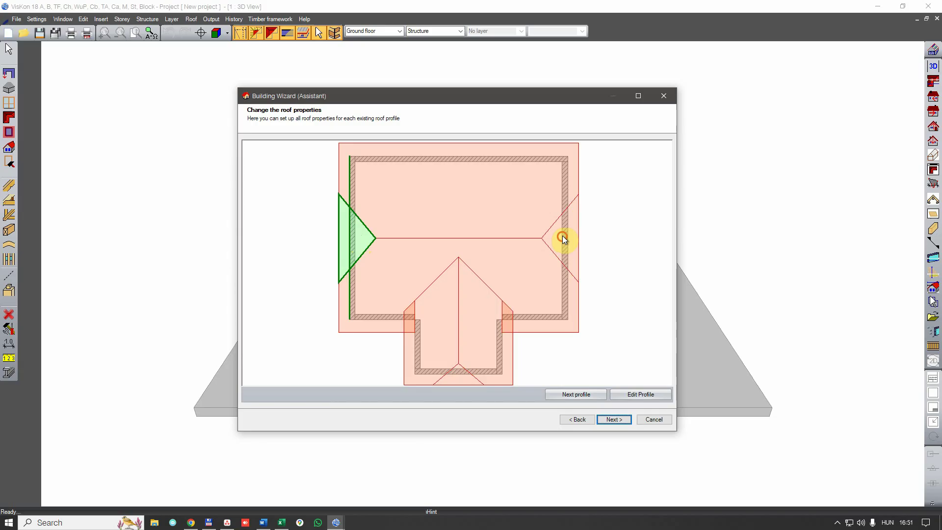
click(569, 396)
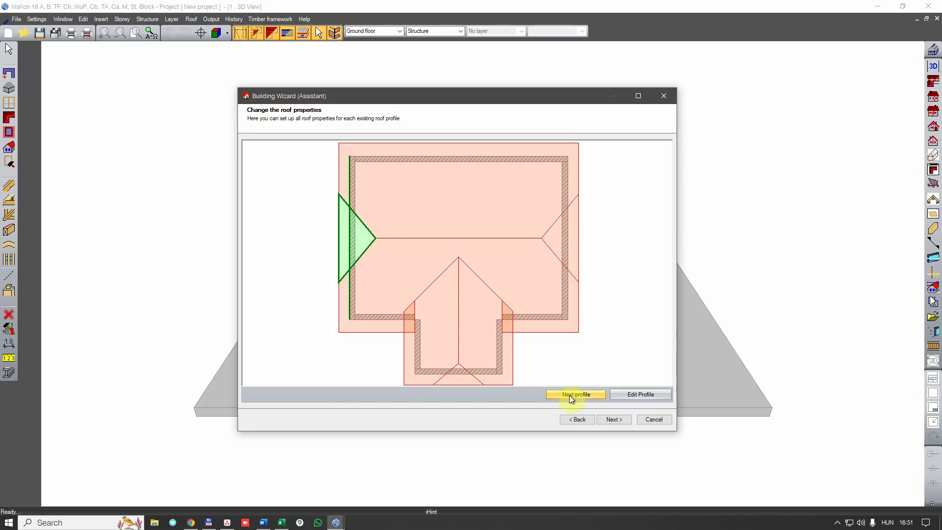
click(569, 395)
click(569, 395)
click(569, 395)
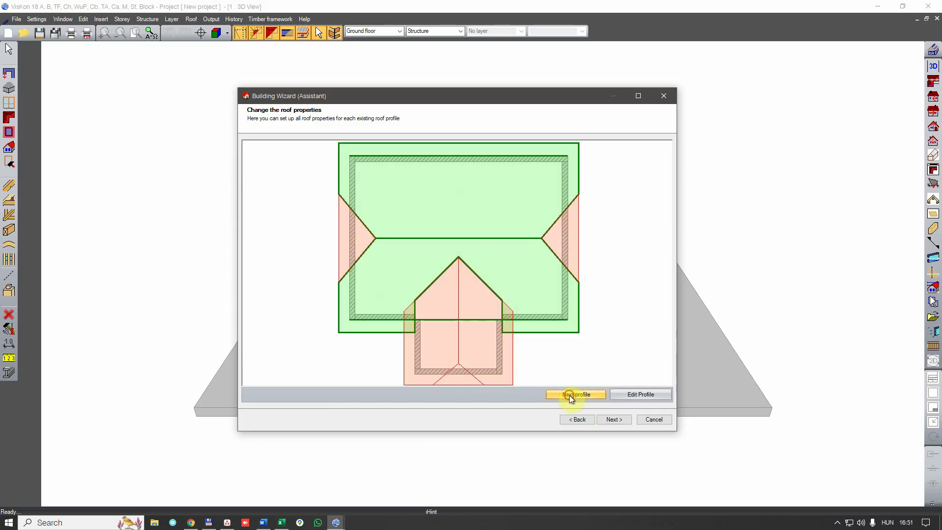
click(569, 395)
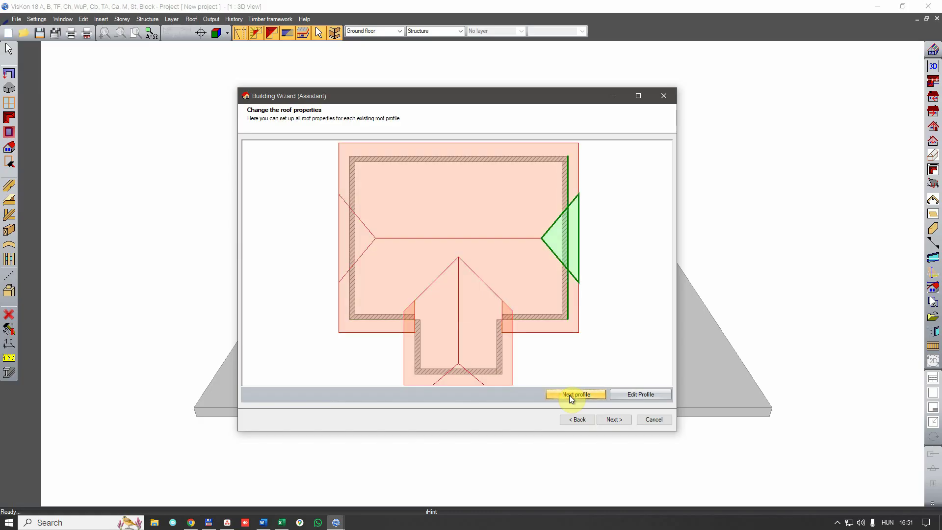
click(569, 396)
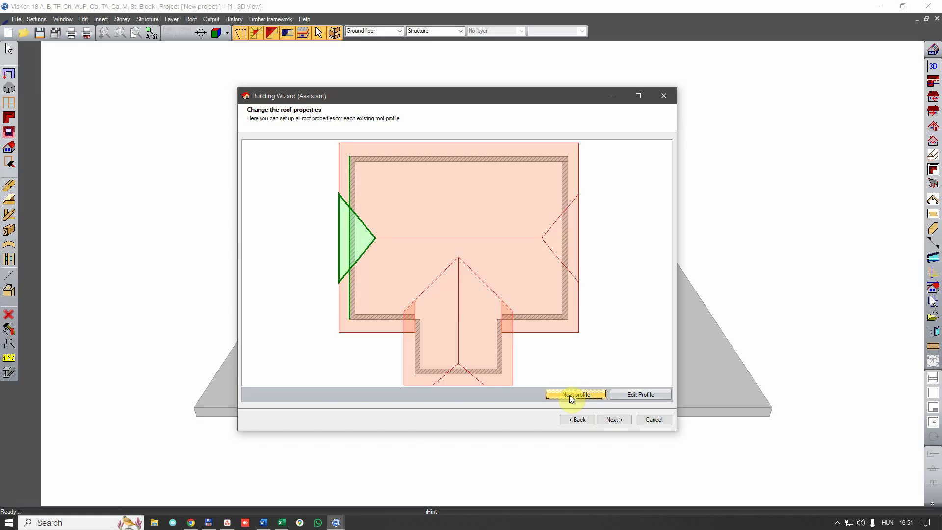
Step: Open the main roof's profile for editing and review the left side's inclination, profile width, overhang and eaves height
click(491, 225)
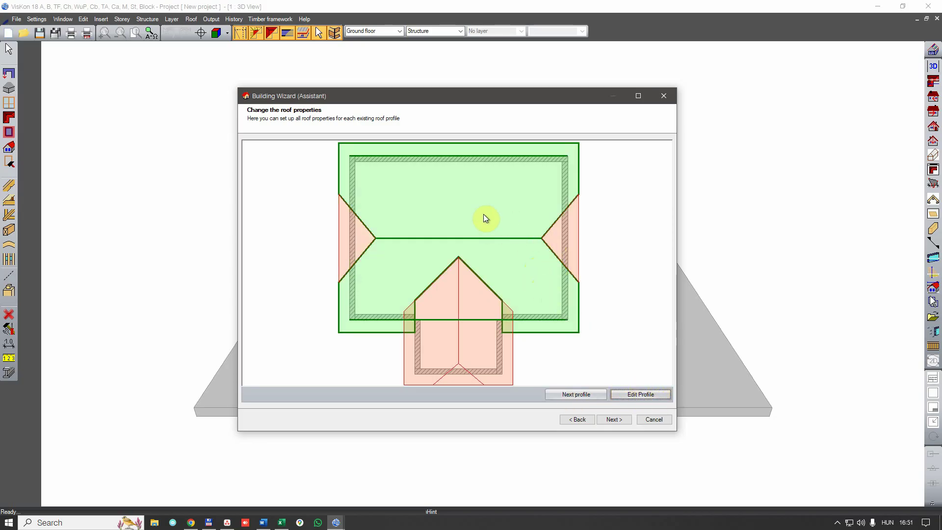
click(472, 332)
click(465, 196)
click(637, 393)
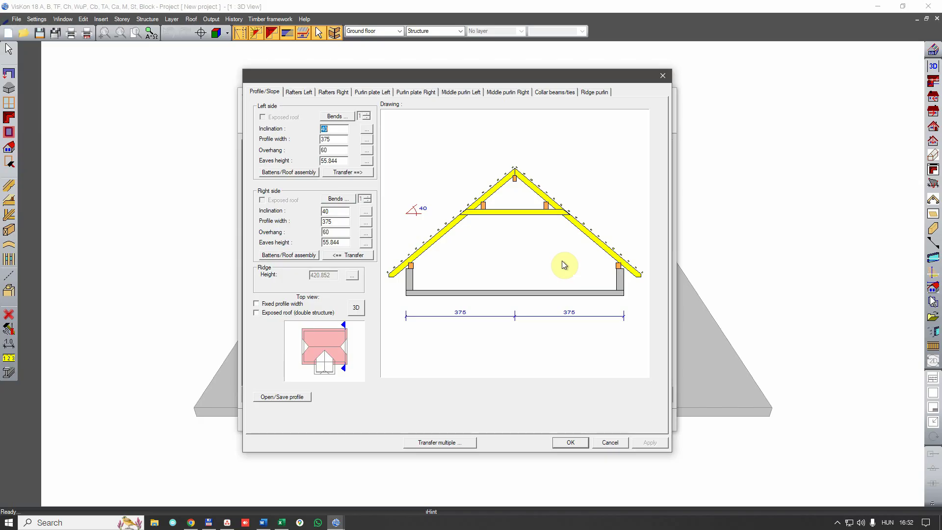
drag(334, 129, 307, 123)
double_click(332, 139)
double_click(331, 150)
double_click(334, 161)
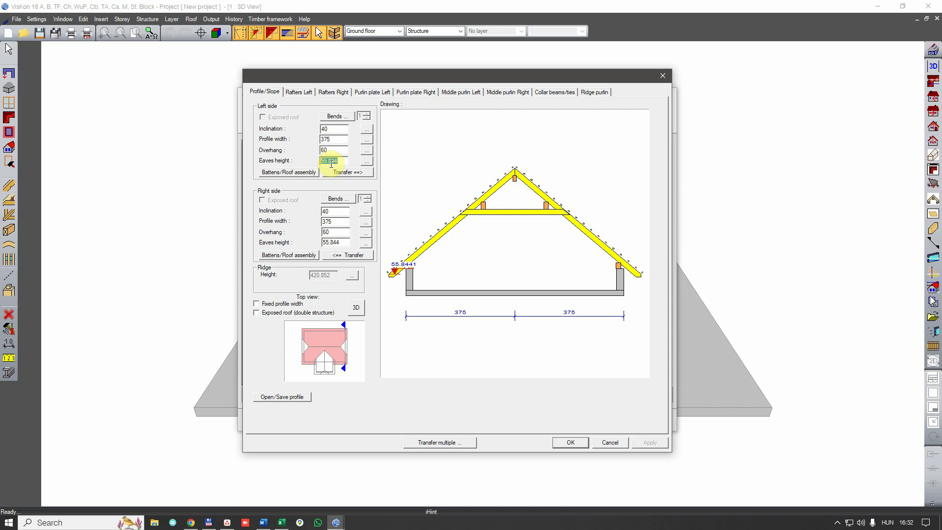
Step: Add an extra roof pitch with an inclination of 25 to the profile's left side and switch between its bends
click(339, 117)
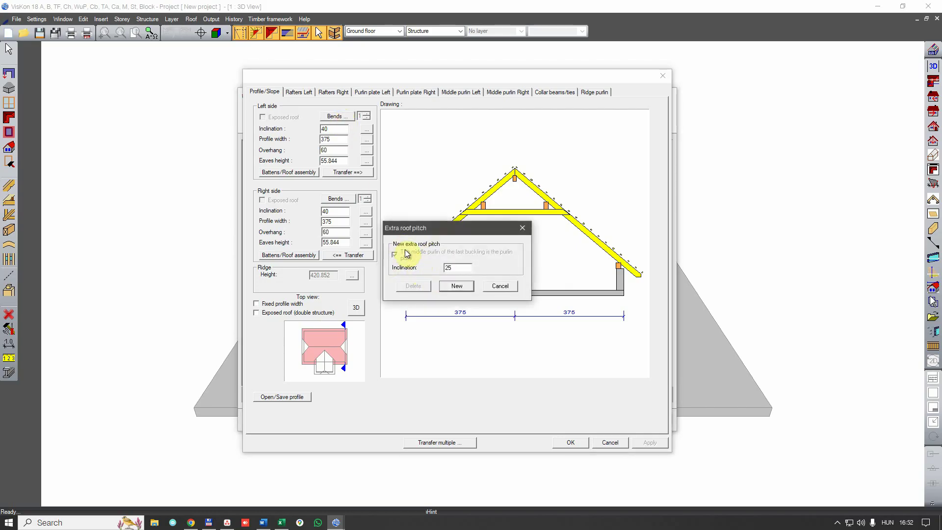
double_click(452, 267)
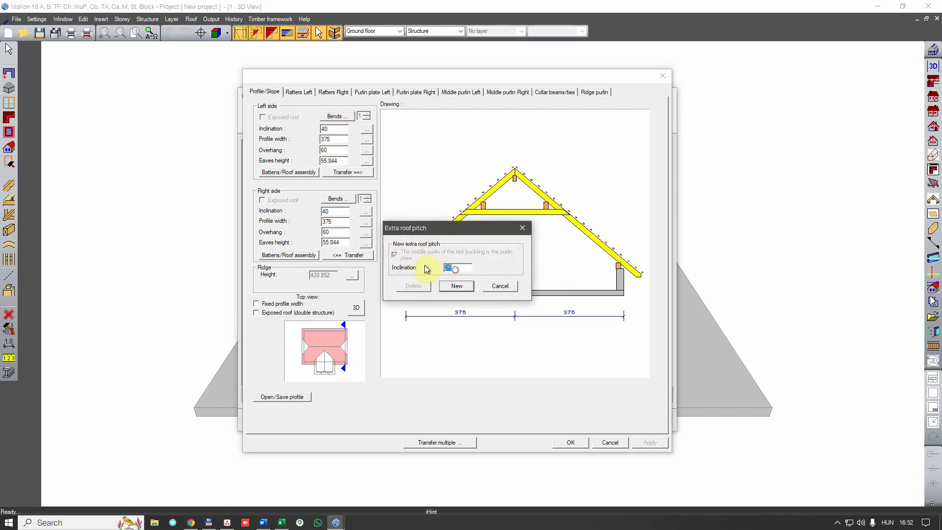
click(458, 287)
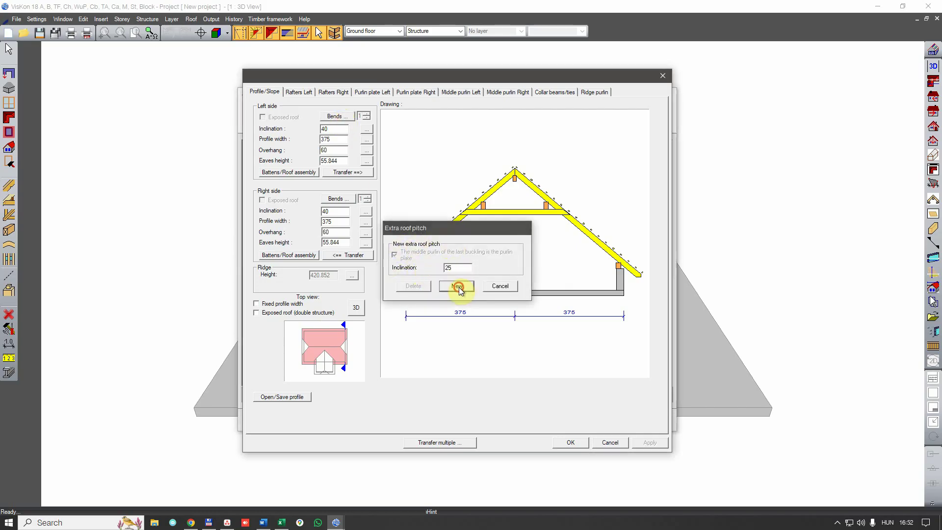
click(367, 118)
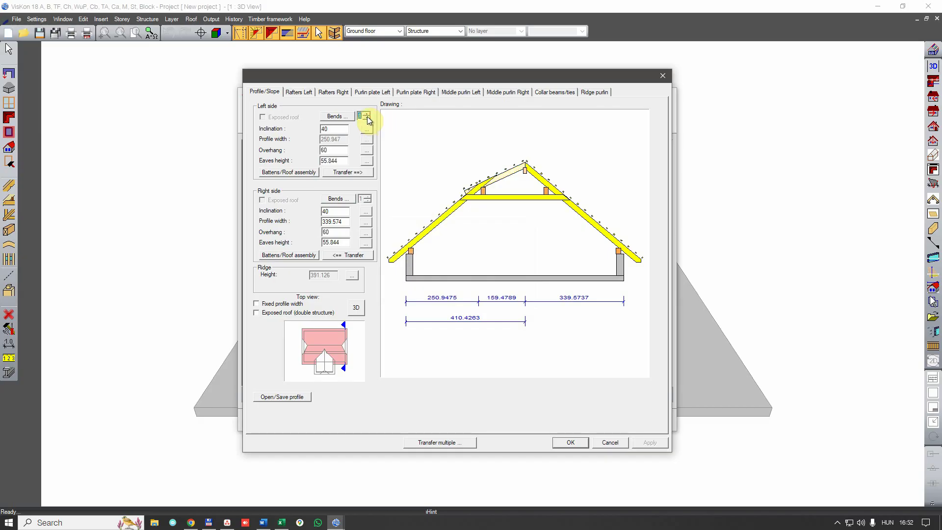
click(367, 115)
click(366, 115)
click(367, 118)
Step: Open the left side's batten settings and examine the roof assembly's layers in the 3D preview, leaving the assembly without changes
click(293, 172)
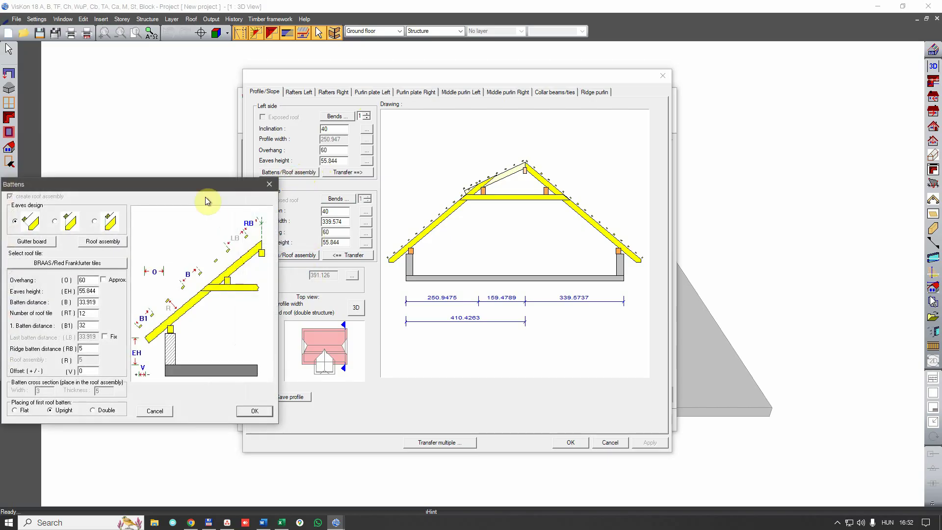
drag(208, 188, 514, 155)
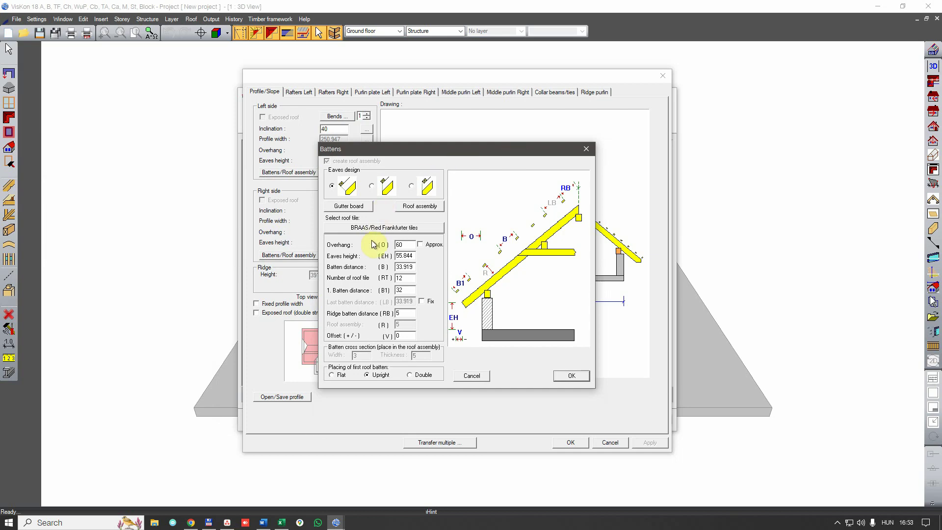
click(405, 206)
drag(326, 123, 426, 102)
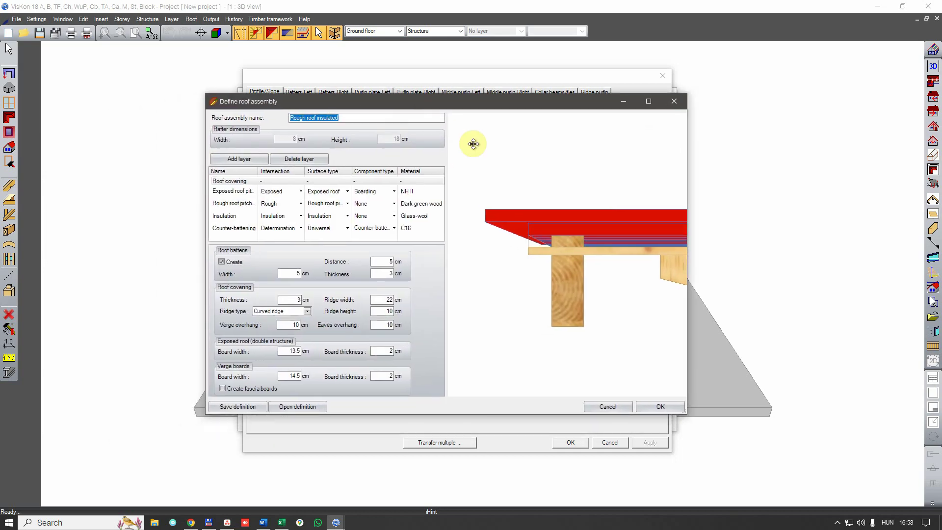
drag(545, 239, 597, 251)
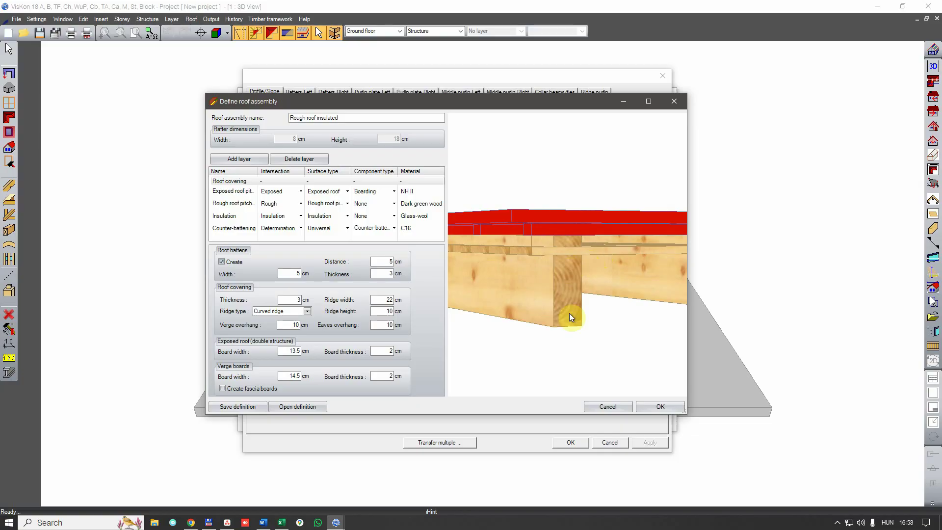
click(600, 407)
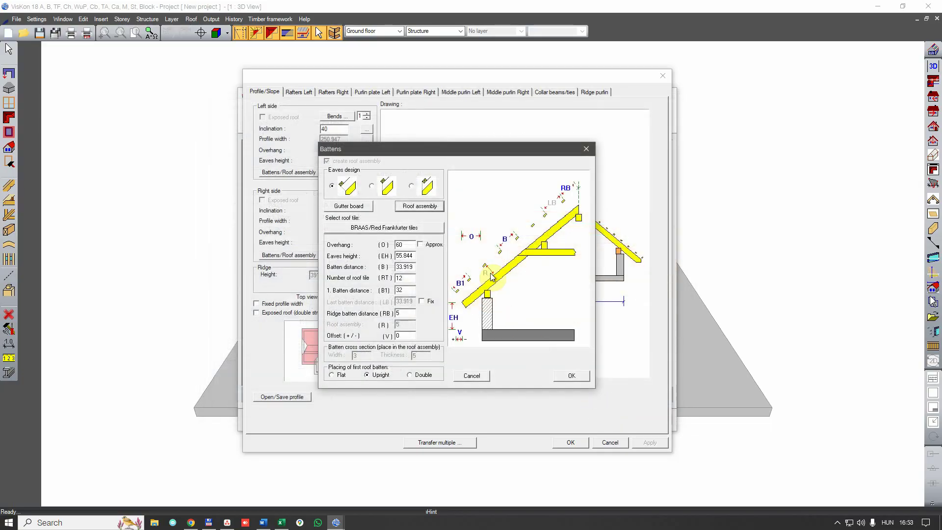
Step: Browse the BRAAS, ERLUS and CREATON tiles in the roof tile catalogue, leaving the tile choice and batten settings without changes
click(400, 228)
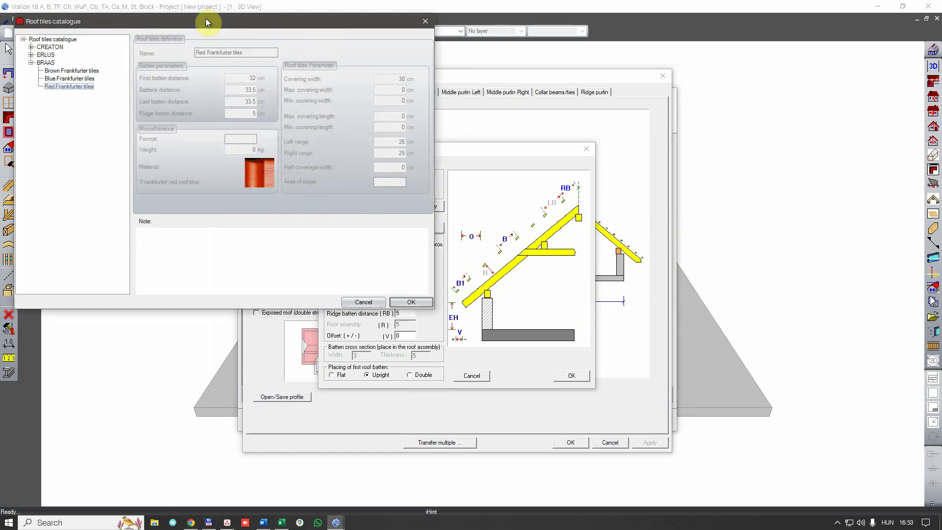
drag(205, 20, 369, 73)
click(226, 131)
click(230, 123)
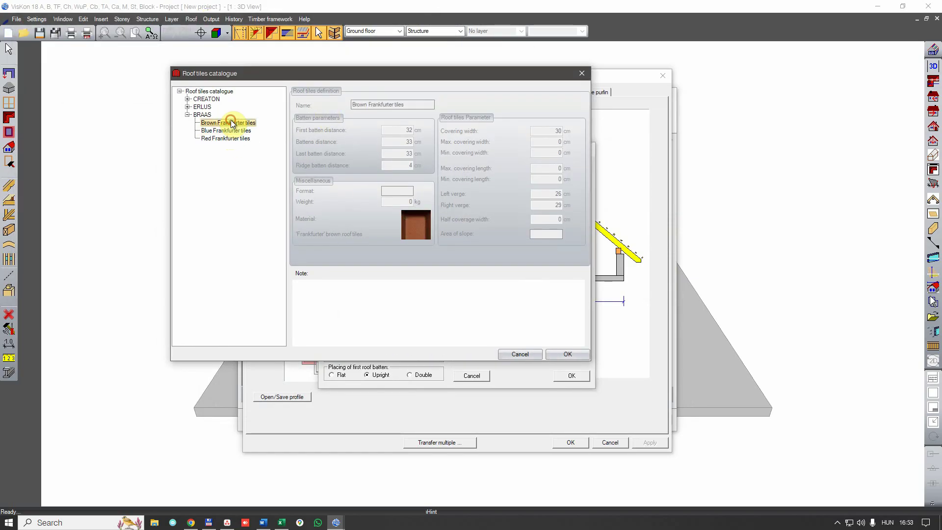
click(187, 106)
click(230, 123)
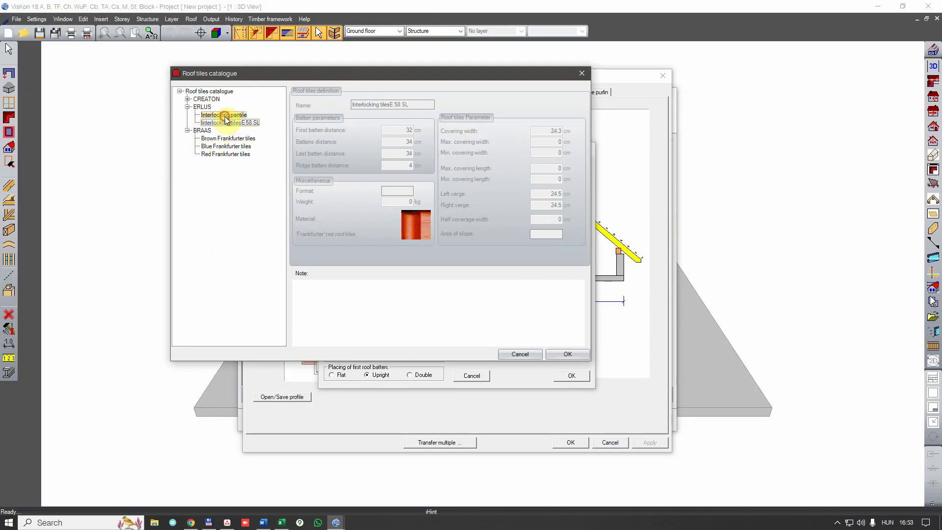
click(224, 115)
click(187, 99)
click(220, 115)
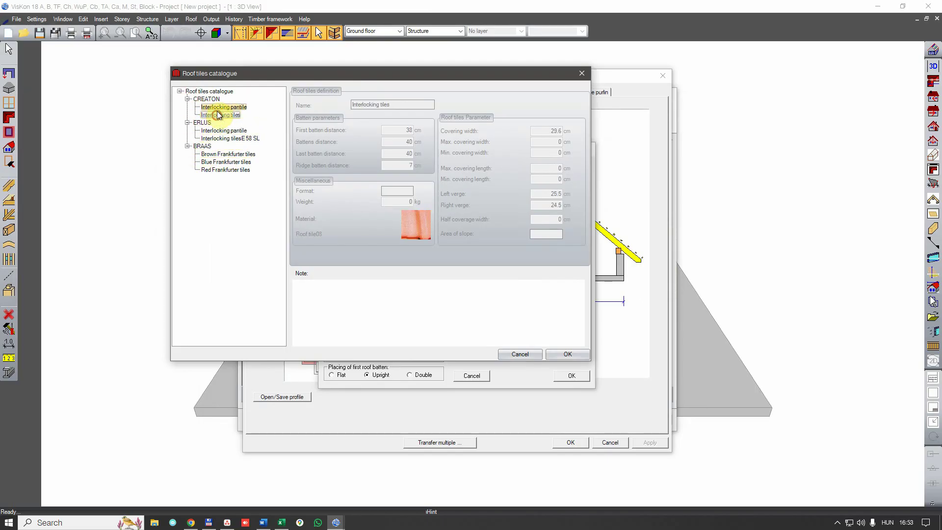
click(224, 107)
click(510, 355)
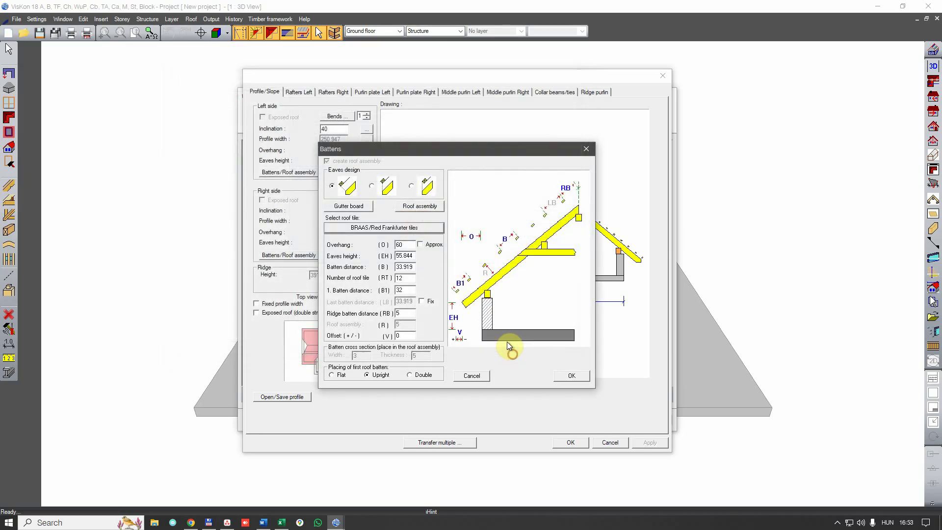
key(Escape)
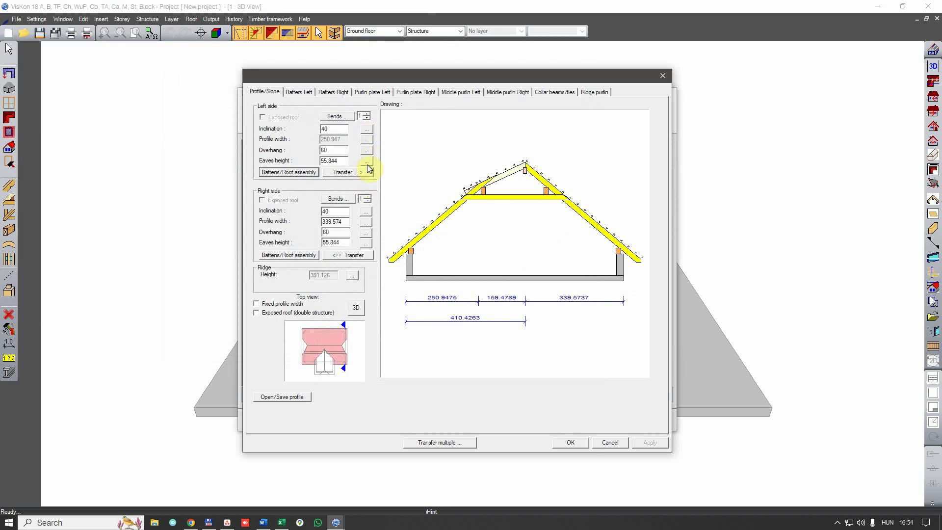
Step: Open the opposing slope adjustment for the left side's inclination and set the inclination to 35
click(367, 131)
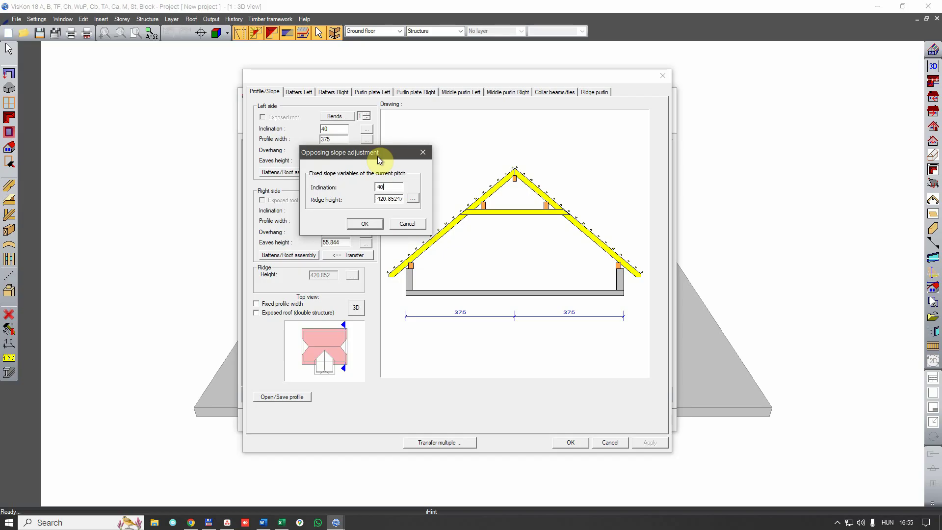
click(389, 188)
click(390, 200)
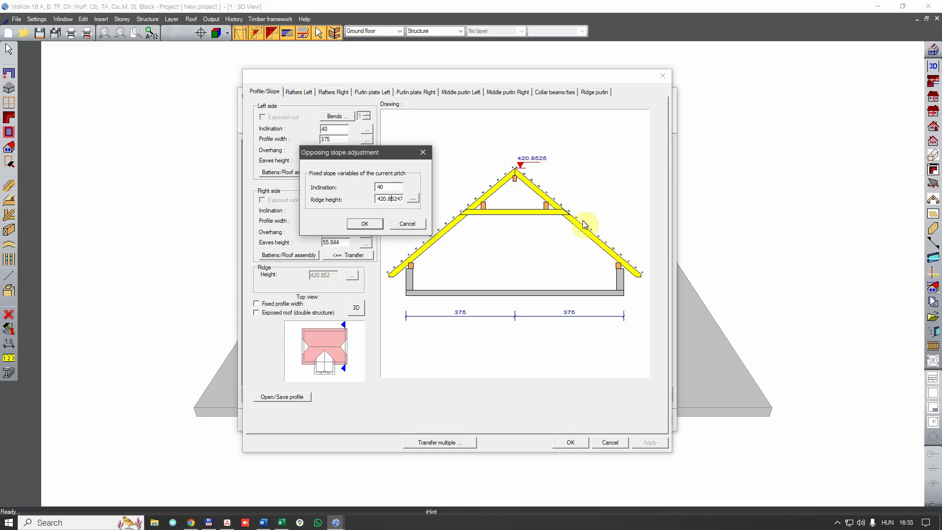
click(386, 187)
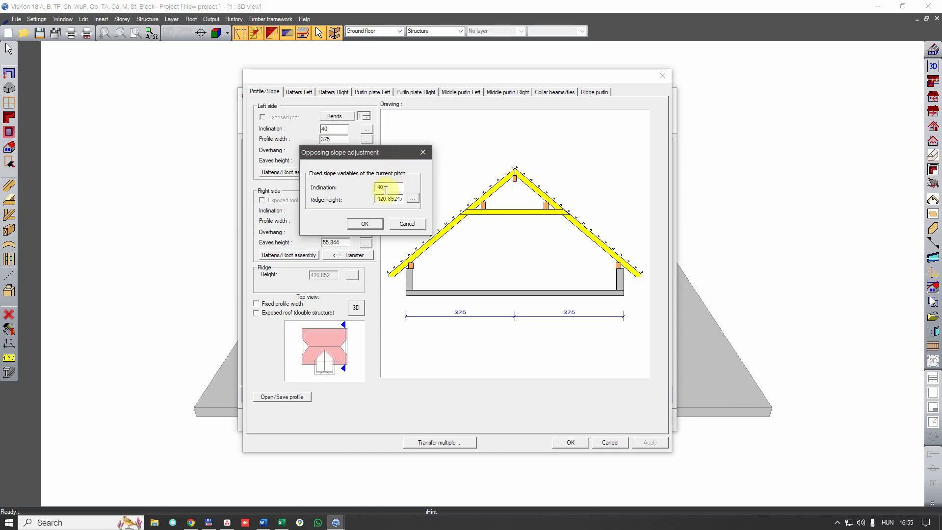
key(BackSpace)
key(BackSpace)
text(35)
key(Tab)
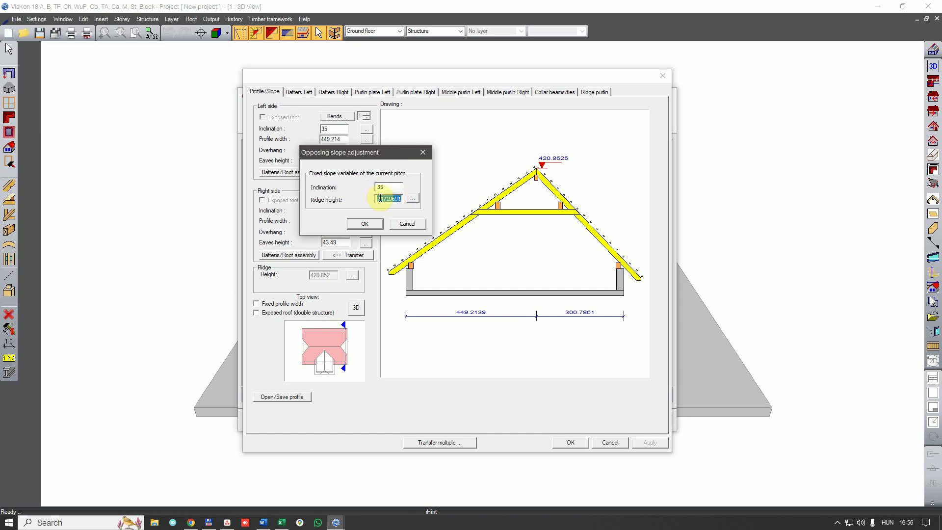
Step: Try an inclination of 25 in the opposing slope adjustment and set it back to 35
click(382, 187)
key(BackSpace)
key(BackSpace)
text(25)
key(Tab)
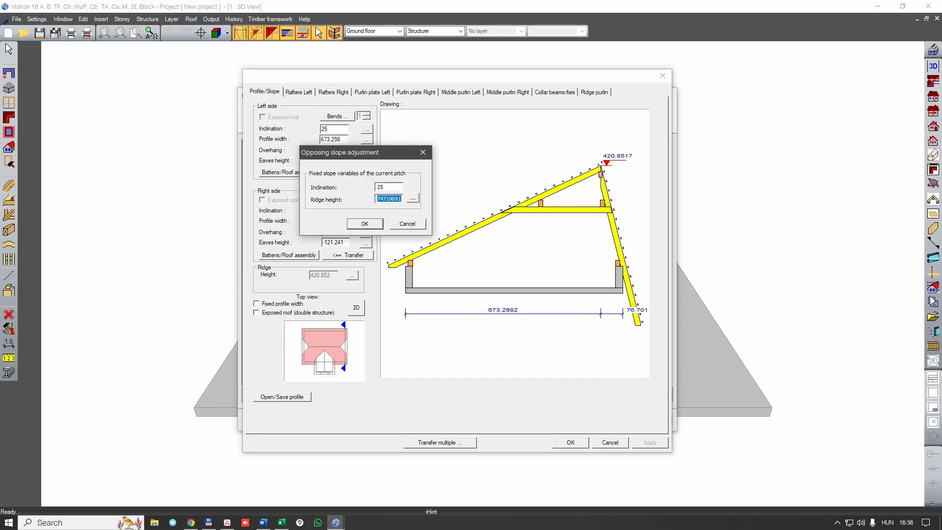
double_click(379, 187)
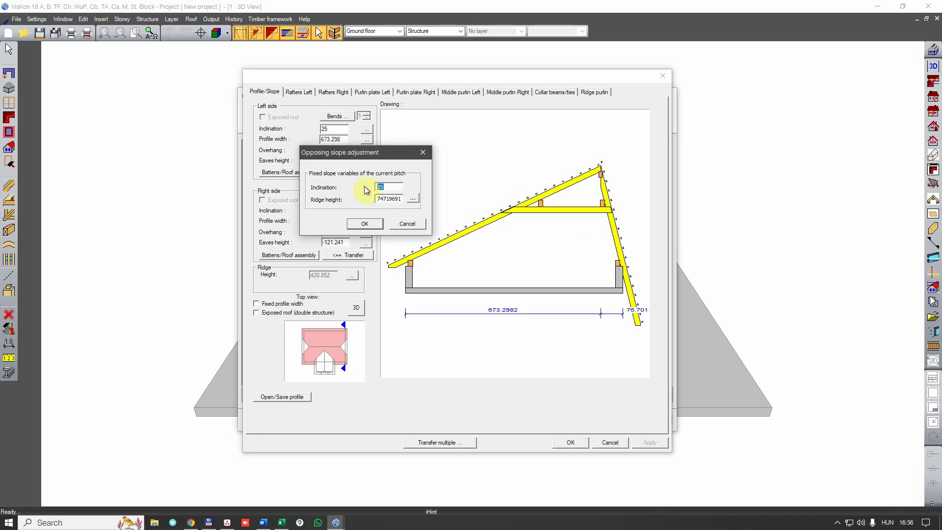
text(35)
key(Tab)
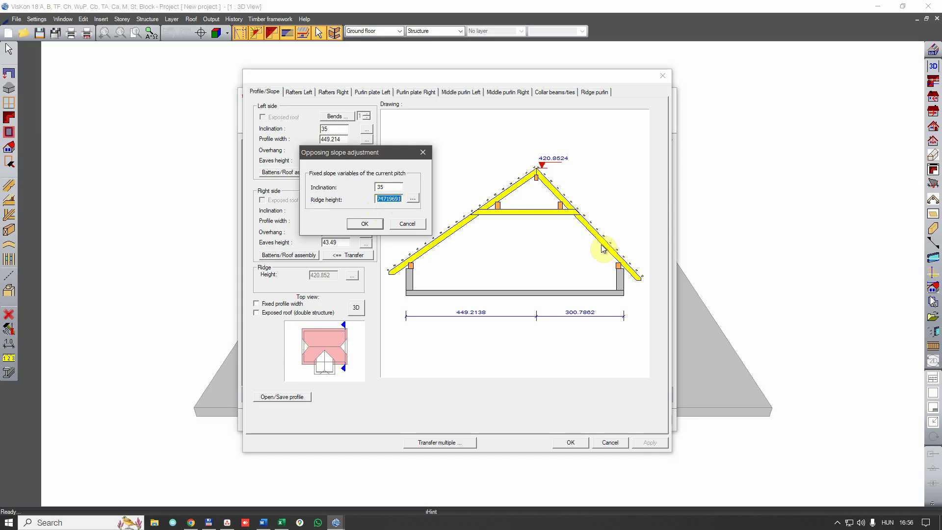
Step: Take the ridge height from the projecting wing's ridge line, with purlins hidden in the plan, and accept the slope adjustment
click(413, 198)
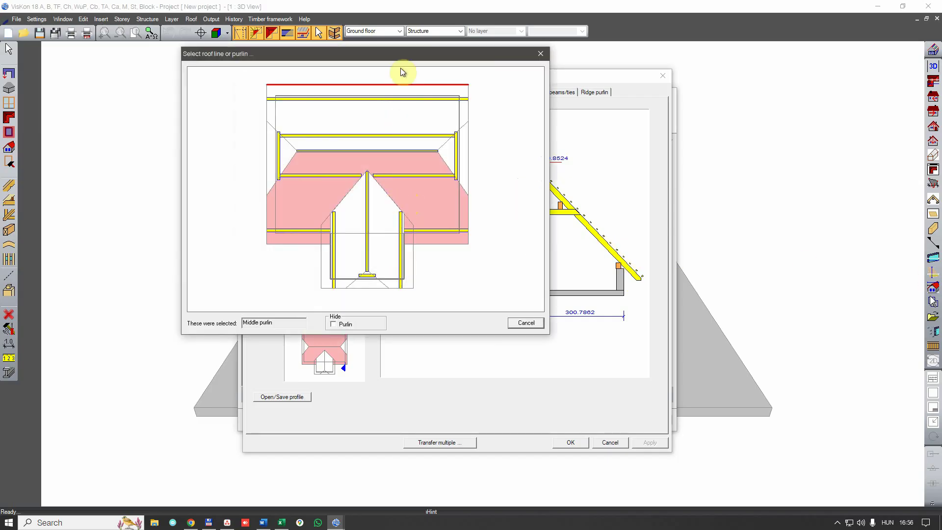
drag(402, 56, 542, 111)
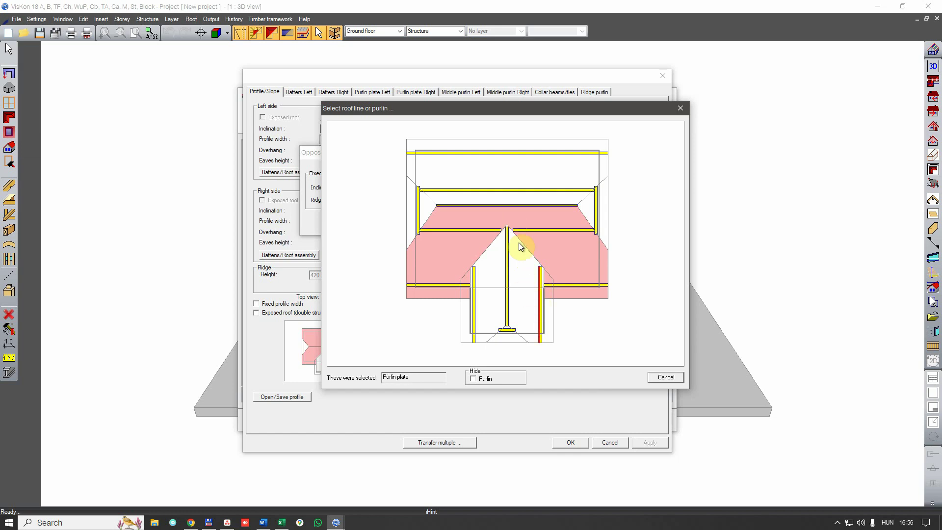
click(472, 378)
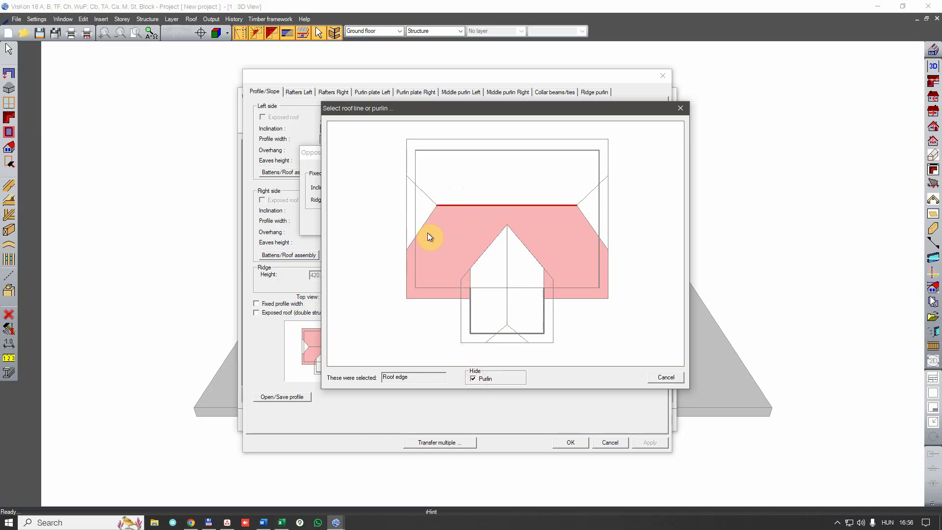
click(507, 296)
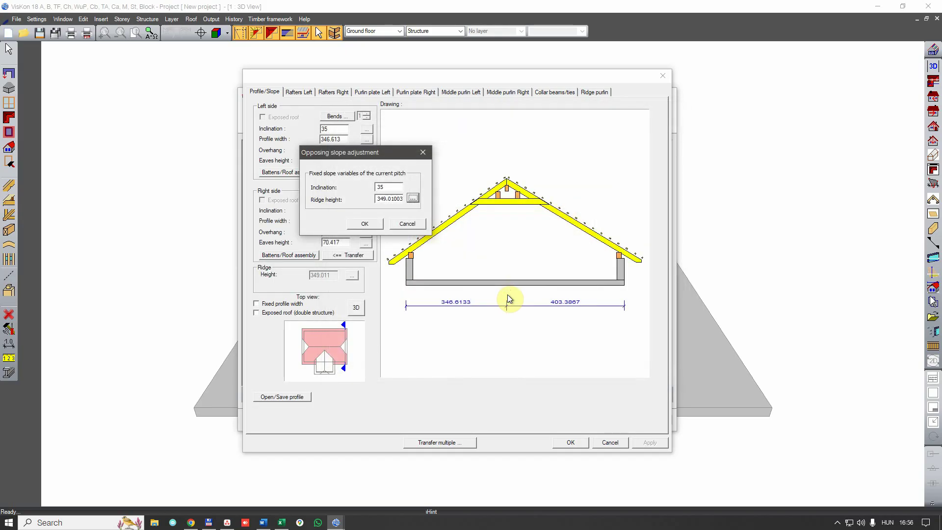
drag(377, 198, 386, 198)
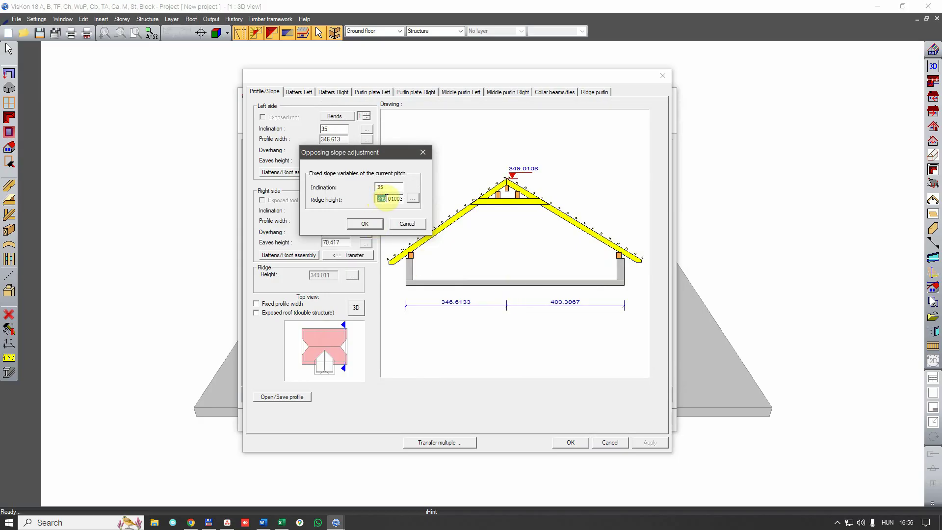
click(373, 224)
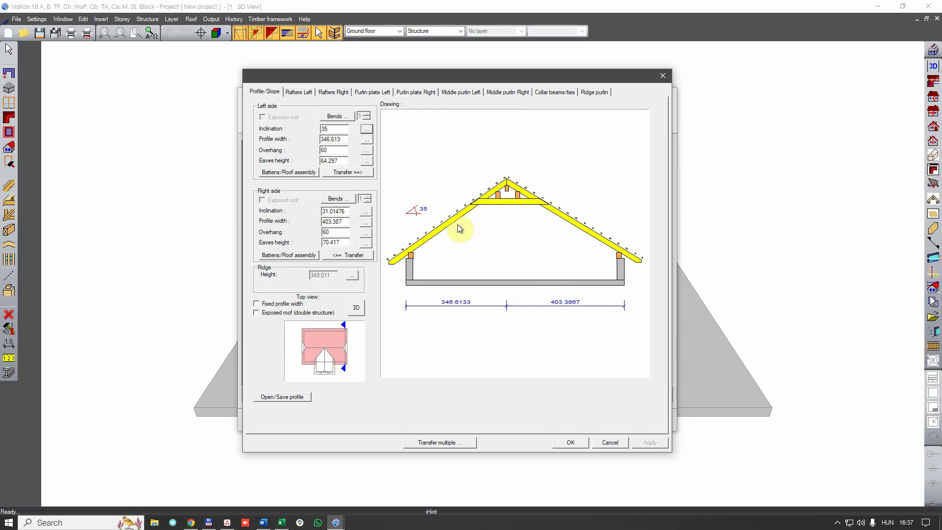
Step: Open the left side's profile width modification and set the width to 250 with the Pivot purlin plate method
click(367, 140)
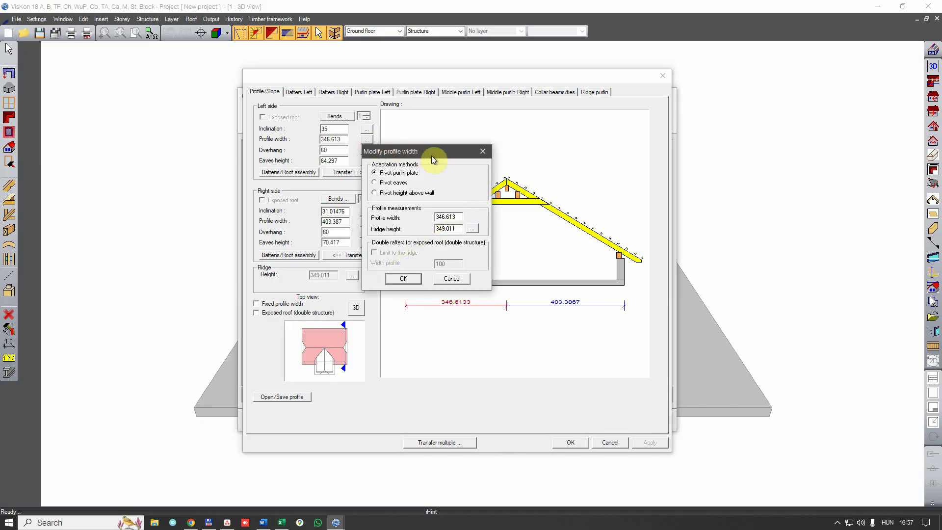
drag(431, 155, 469, 167)
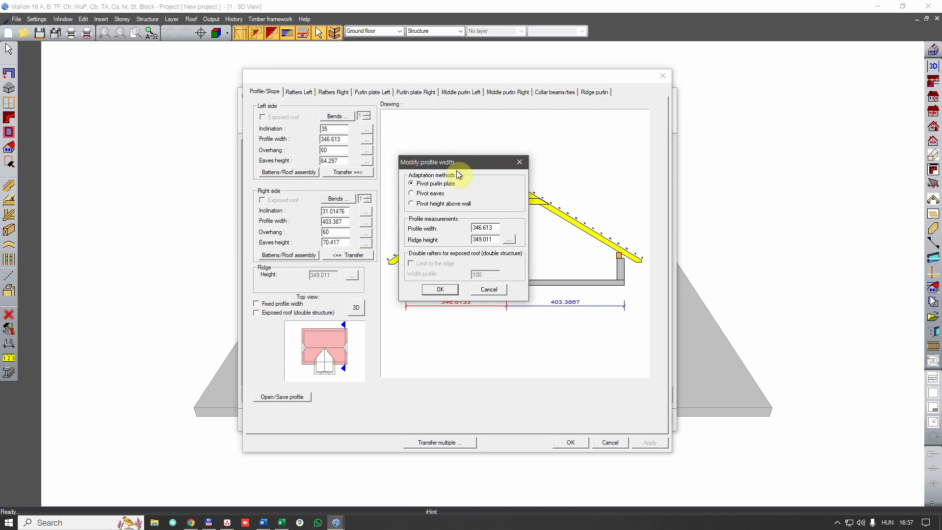
drag(461, 164, 342, 147)
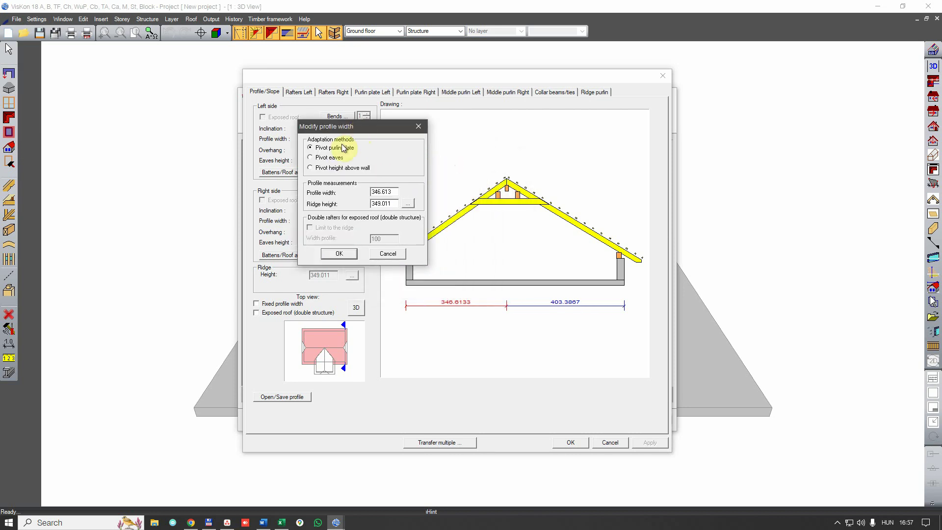
click(310, 158)
click(310, 148)
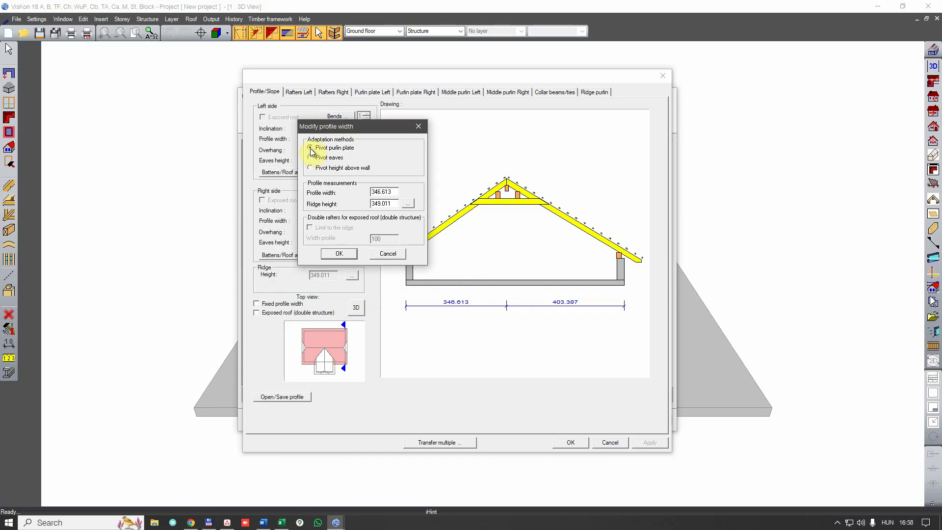
click(394, 192)
drag(394, 192, 354, 192)
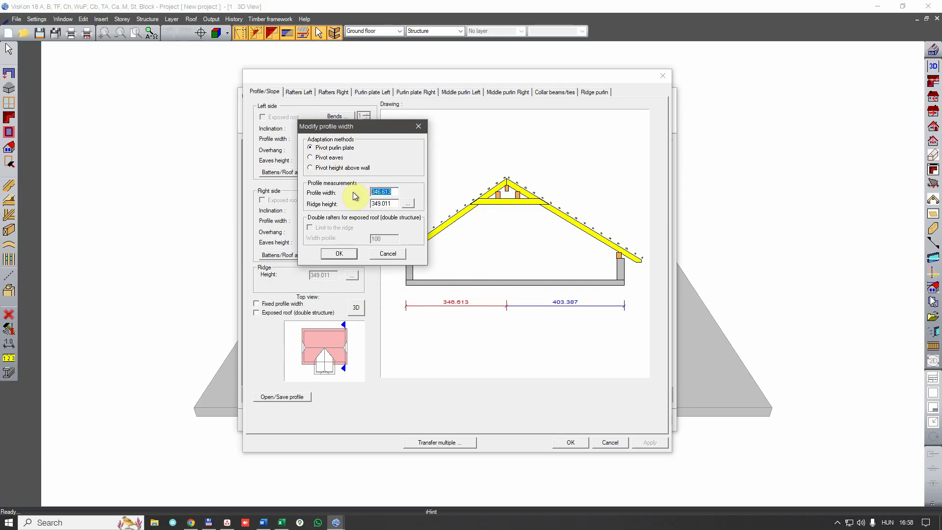
text(250)
key(Return)
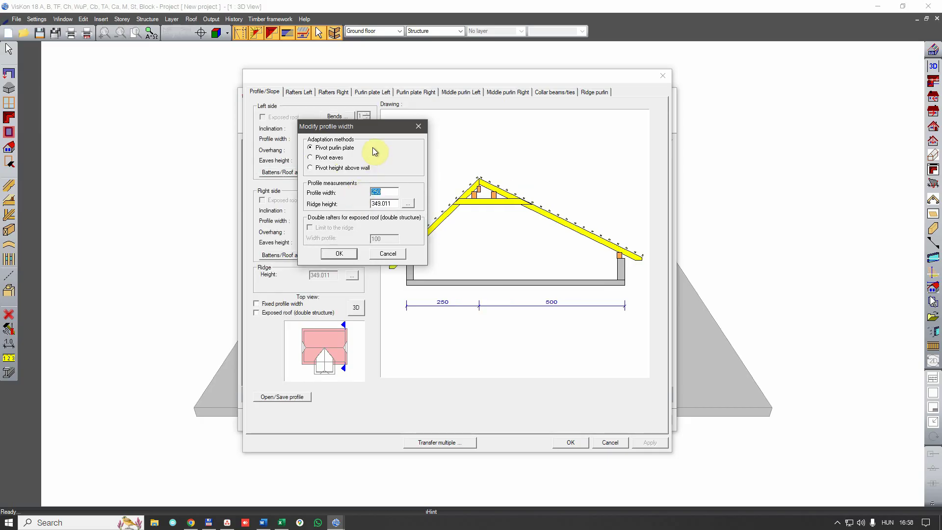
Step: Try profile widths of 300 and 220 with the Pivot purlin plate method, keeping the drawing in view
mouse_move(380, 126)
mouse_down()
mouse_move(316, 147)
mouse_move(329, 157)
mouse_up()
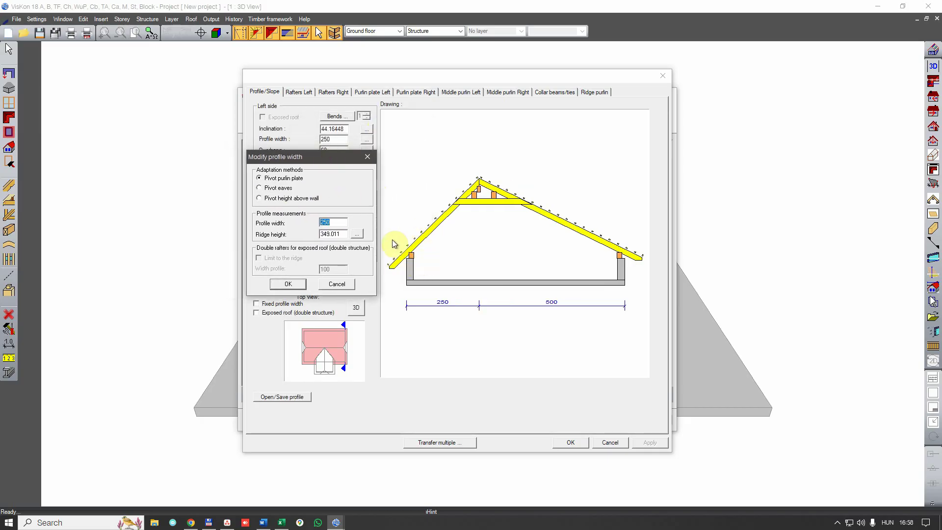
click(260, 180)
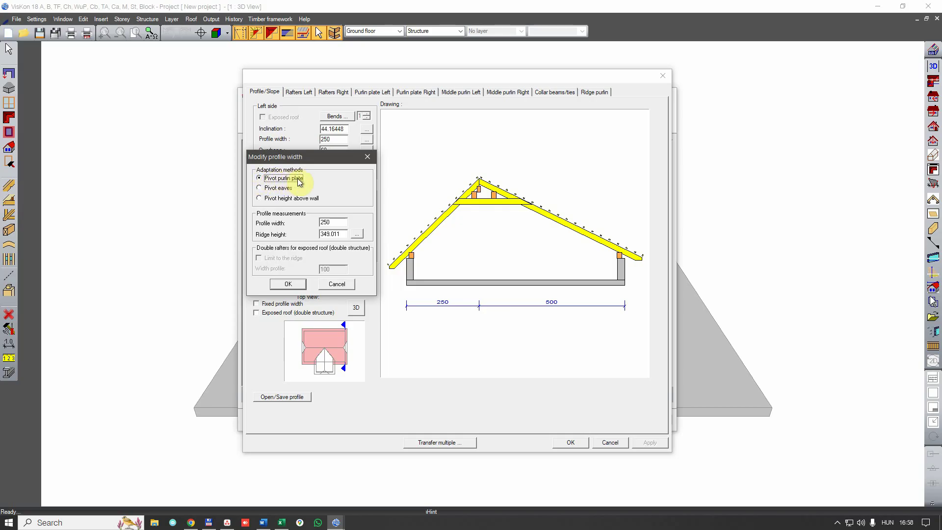
double_click(325, 222)
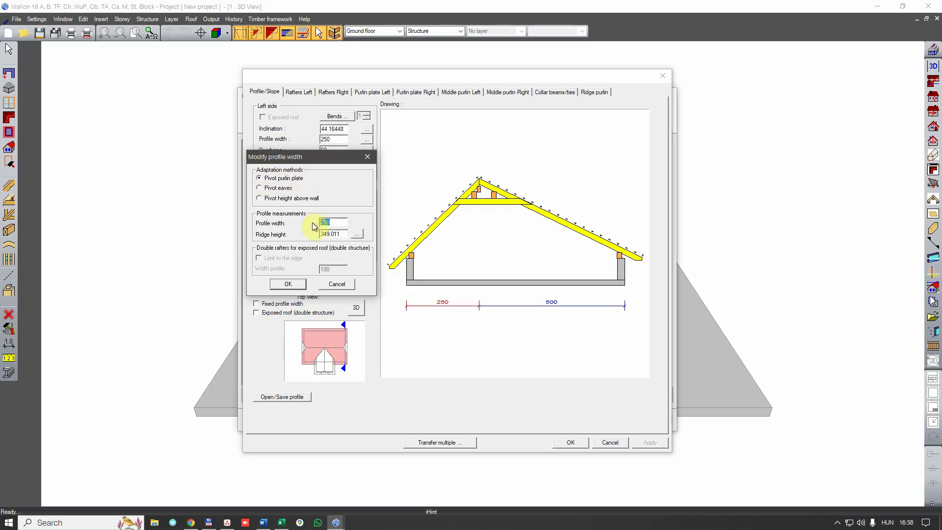
text(300)
key(Return)
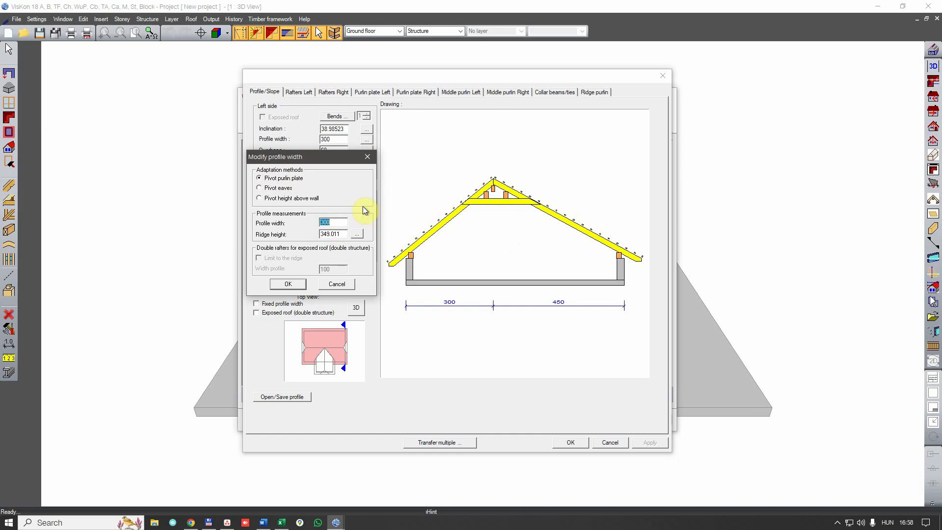
text(220)
key(Return)
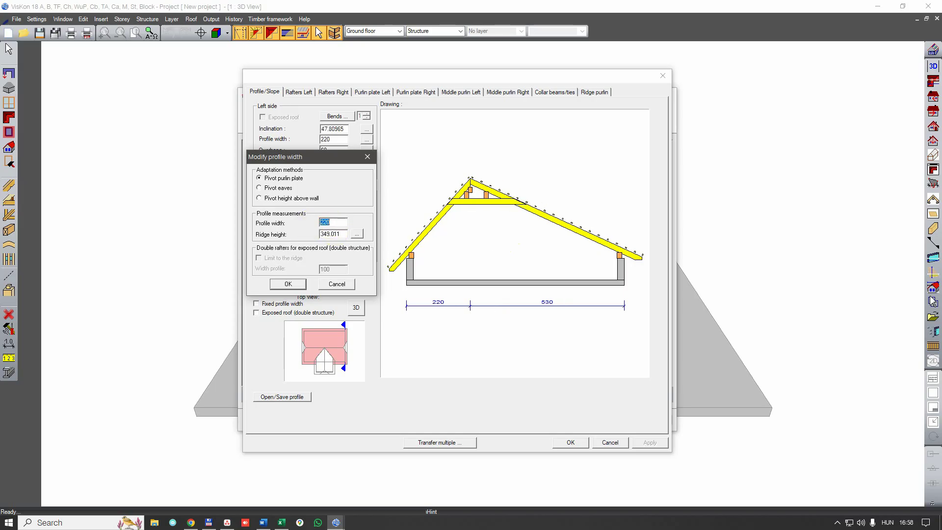
Step: Switch the adaptation method to Pivot eaves, try profile widths of 250 and 300, and set the width to 350
click(259, 188)
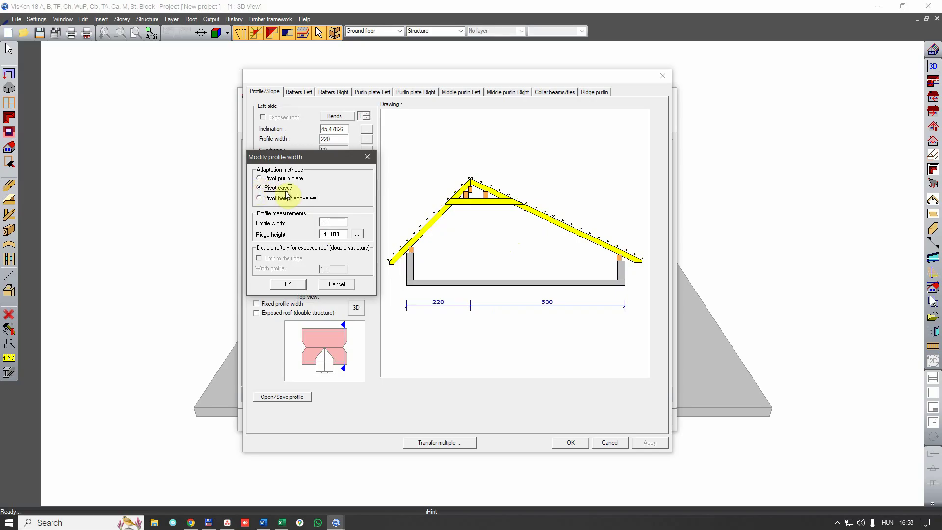
drag(336, 222, 306, 226)
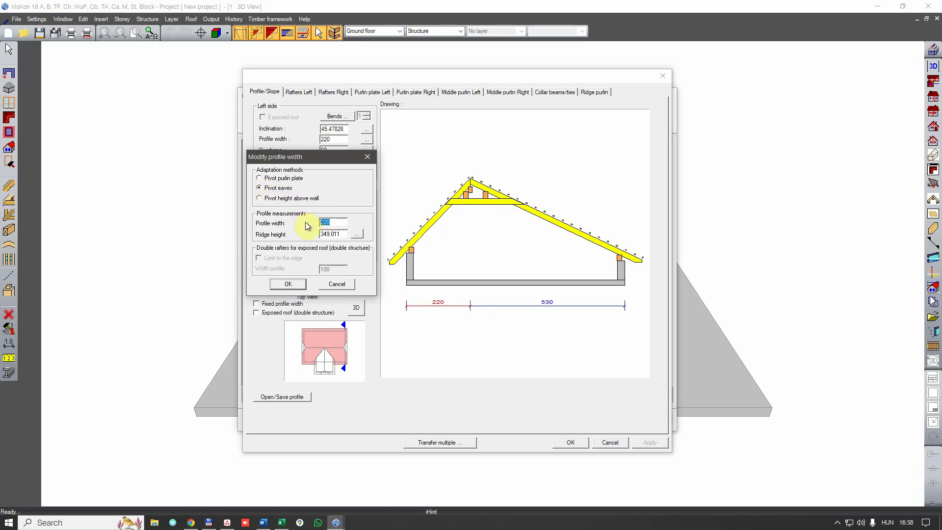
text(250)
key(Return)
text(300)
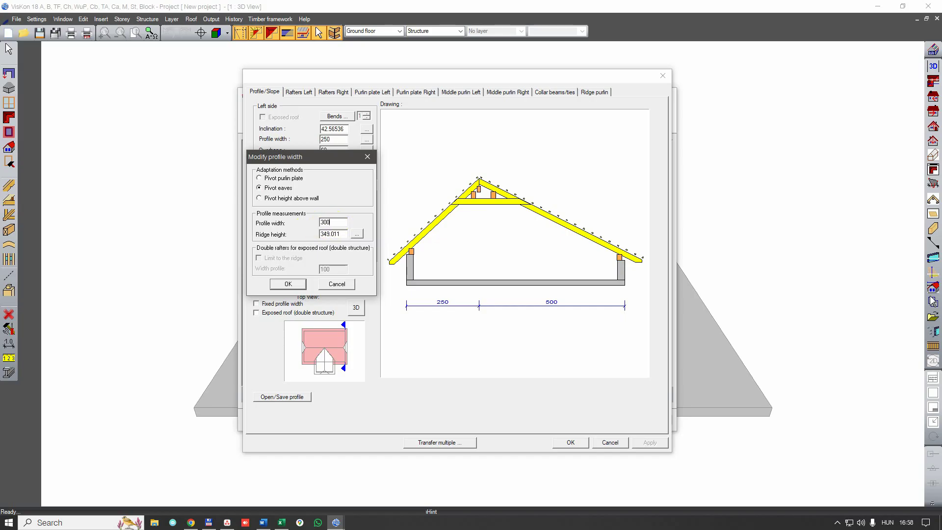
key(Return)
text(35)
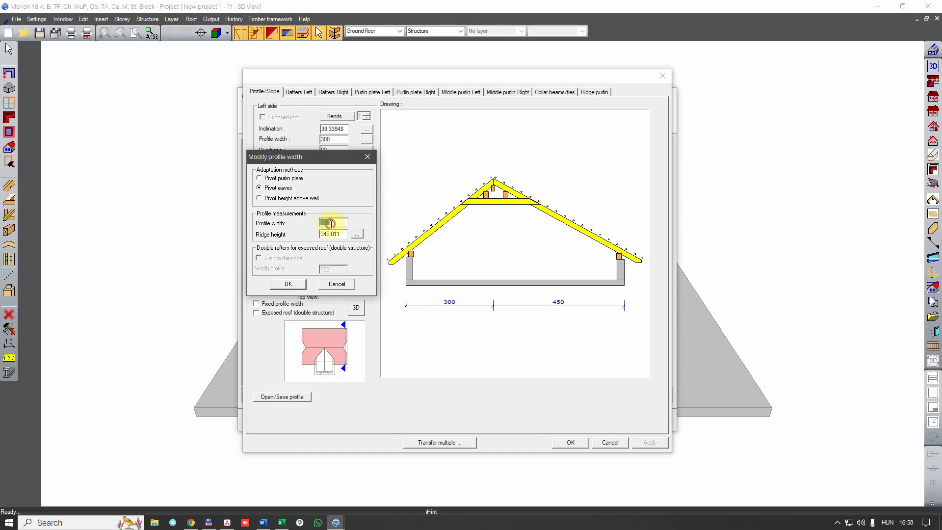
text(0)
key(Return)
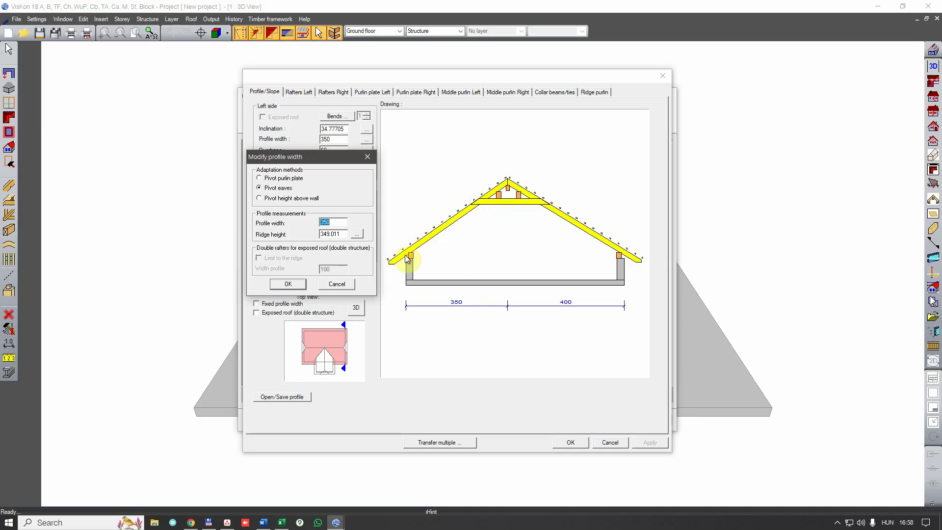
Step: Set the left side's profile width to 320 using the Pivot purlin plate method and accept the modification
click(259, 178)
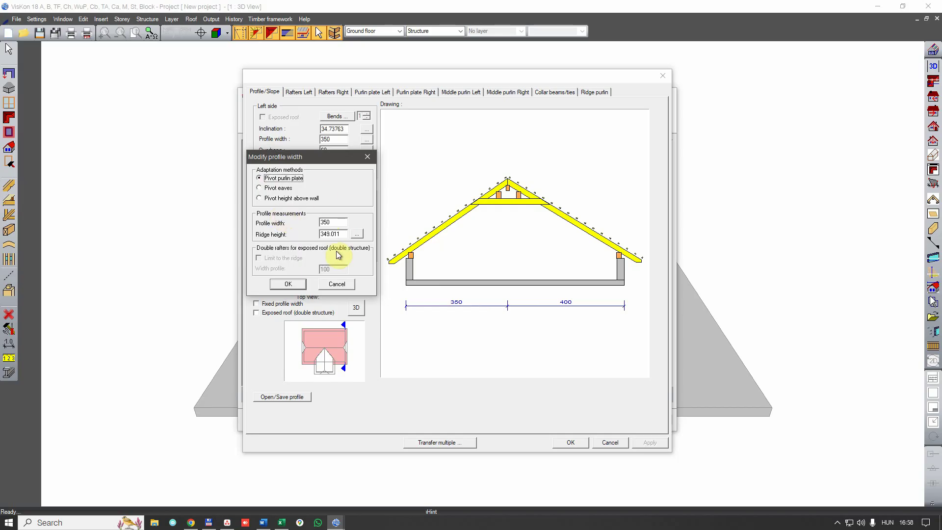
double_click(332, 223)
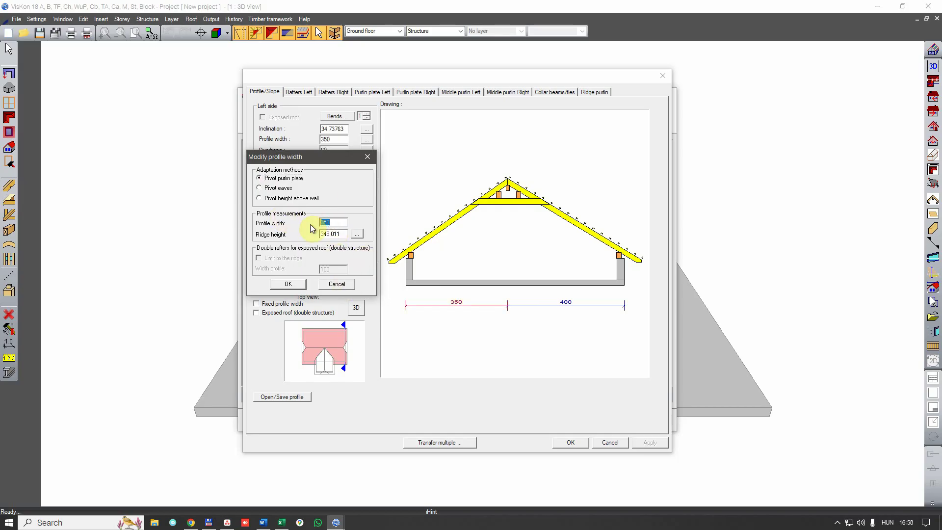
text(320)
key(Return)
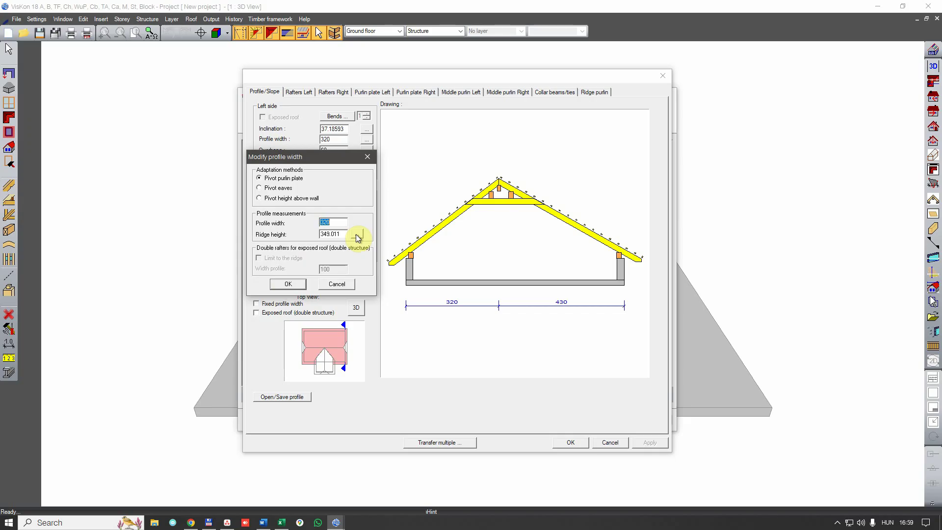
click(289, 284)
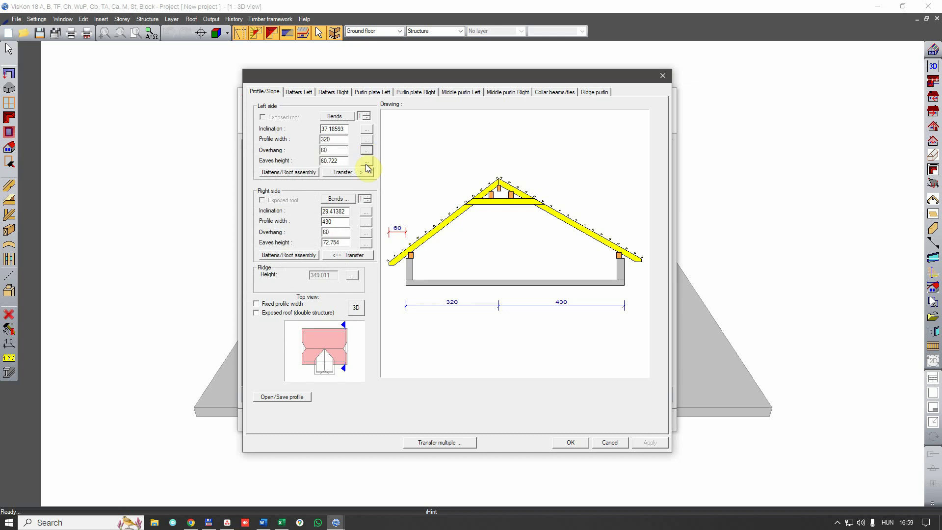
Step: Modify the left side's eaves height with the Modify support height method, taking the height from the projecting wing's roof edge
click(366, 163)
drag(457, 173, 419, 148)
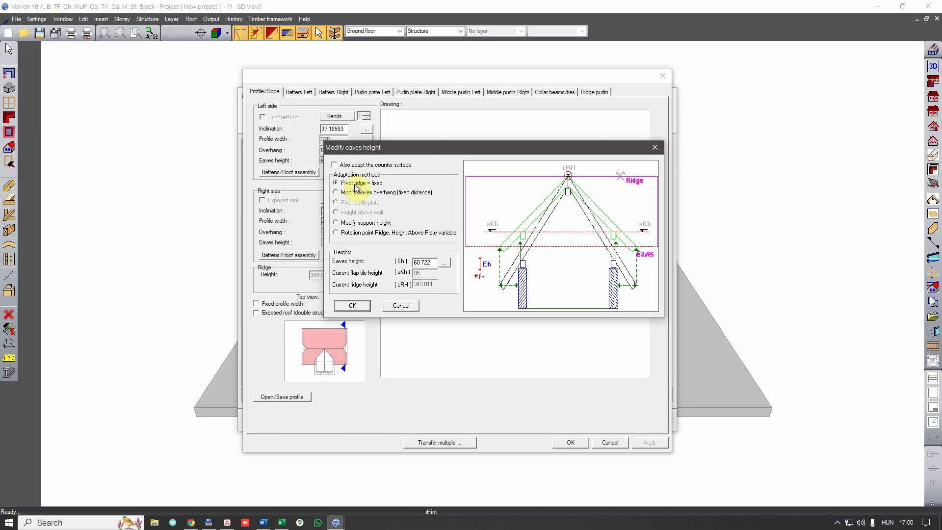
click(336, 224)
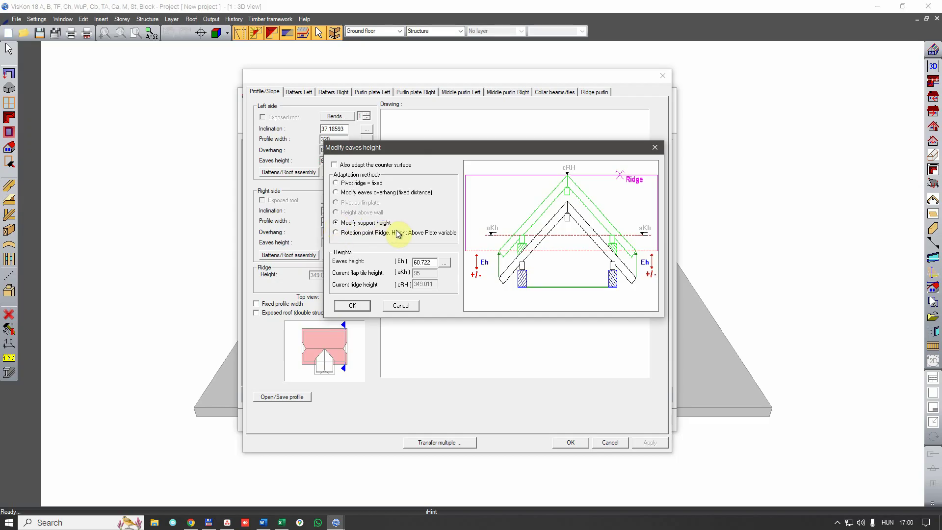
click(446, 266)
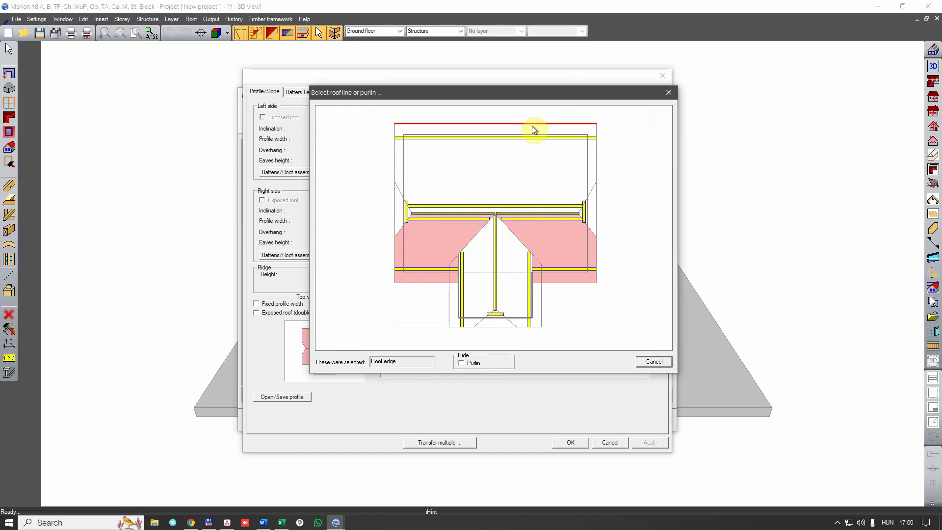
click(449, 307)
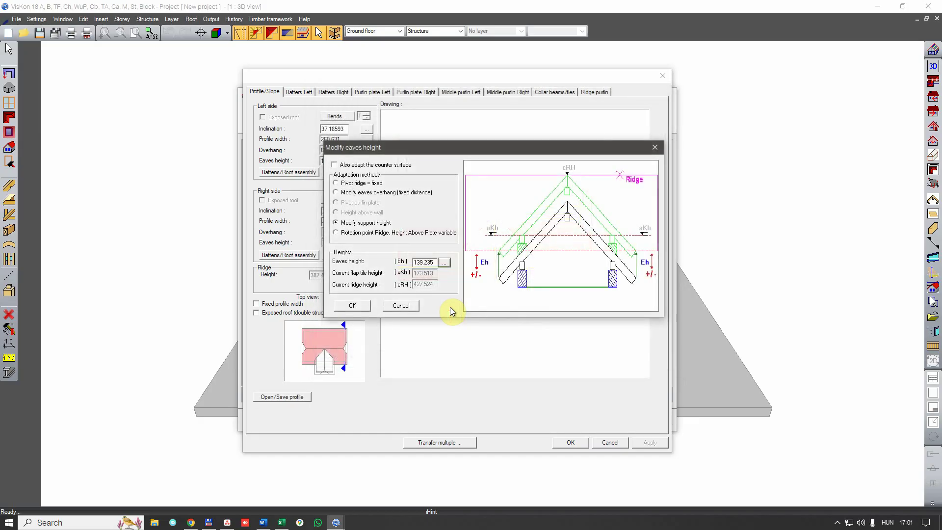
click(365, 306)
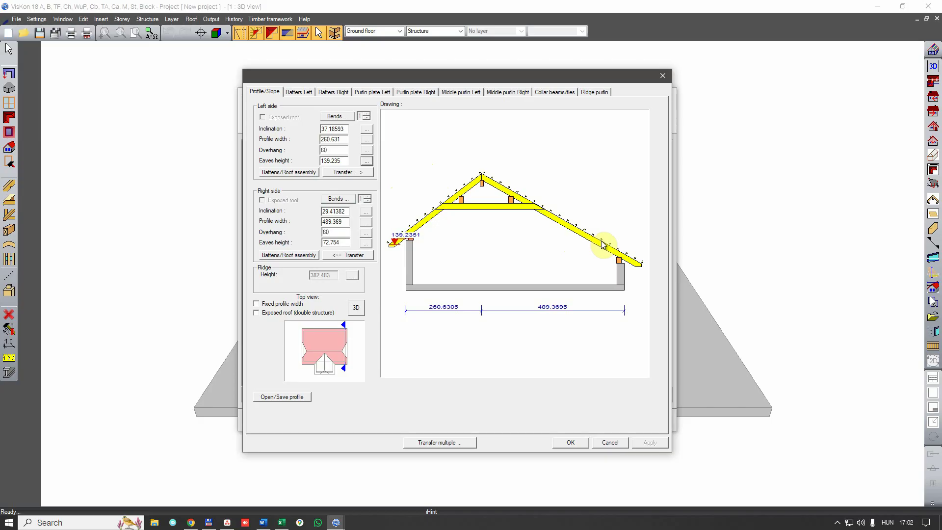
Step: Transfer the left side's profile and slope settings to the right side to make the main roof symmetrical
click(299, 92)
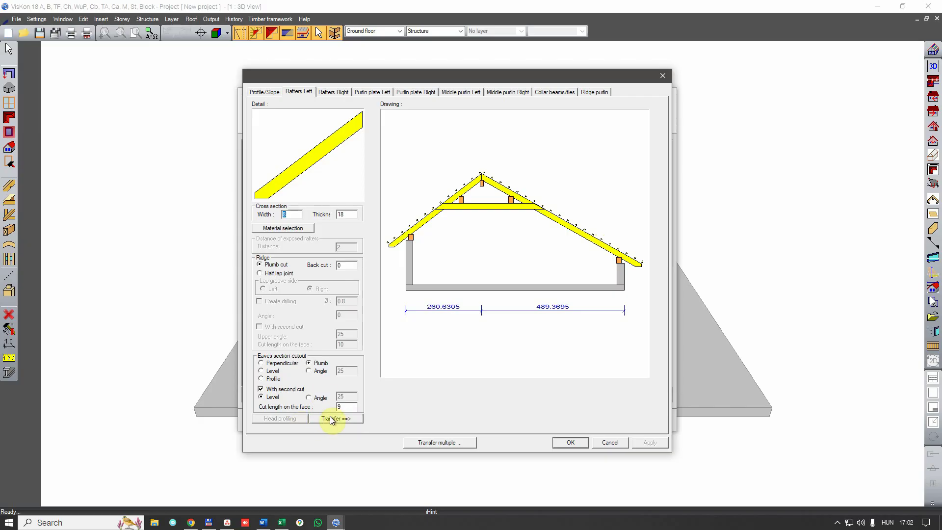
click(366, 93)
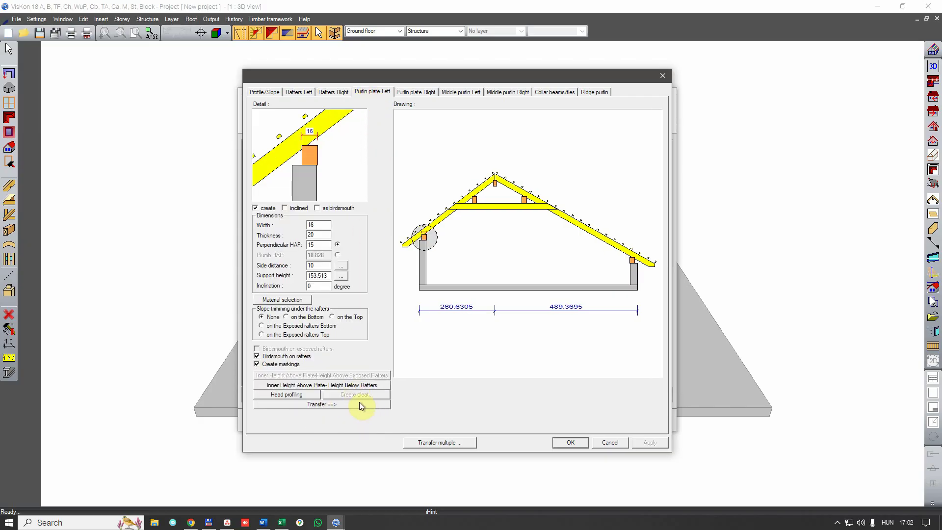
click(270, 91)
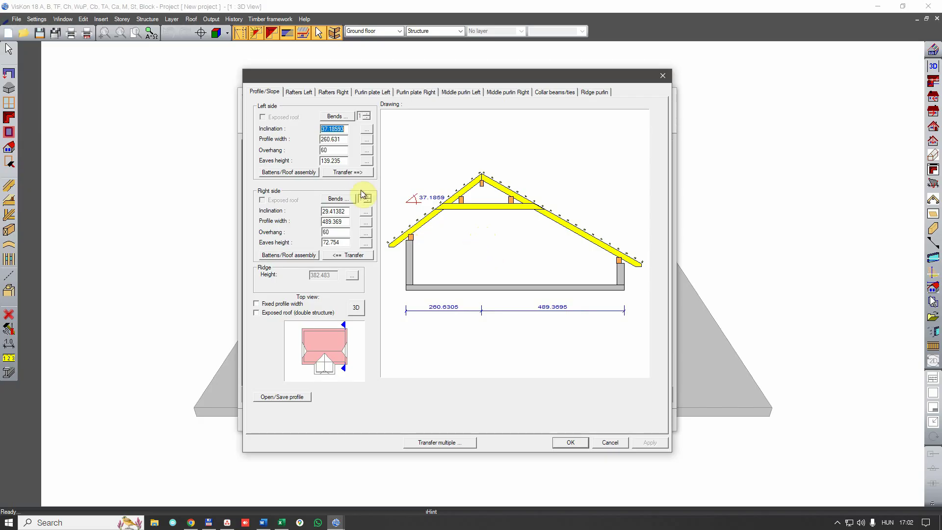
click(352, 173)
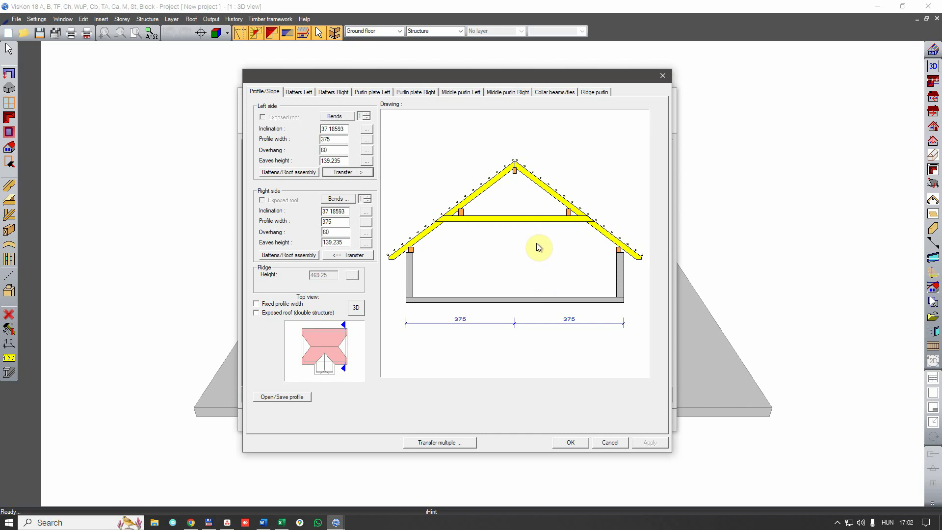
click(304, 92)
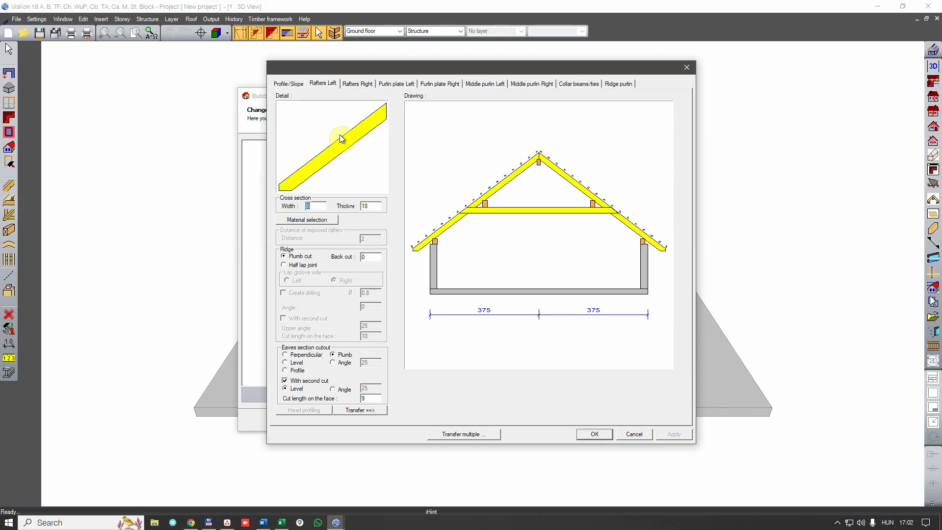
click(396, 84)
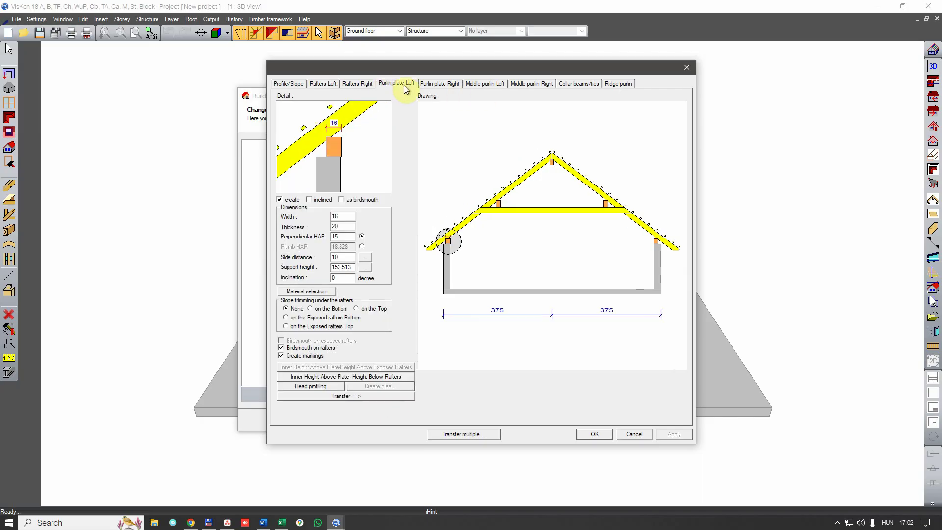
click(439, 84)
click(485, 84)
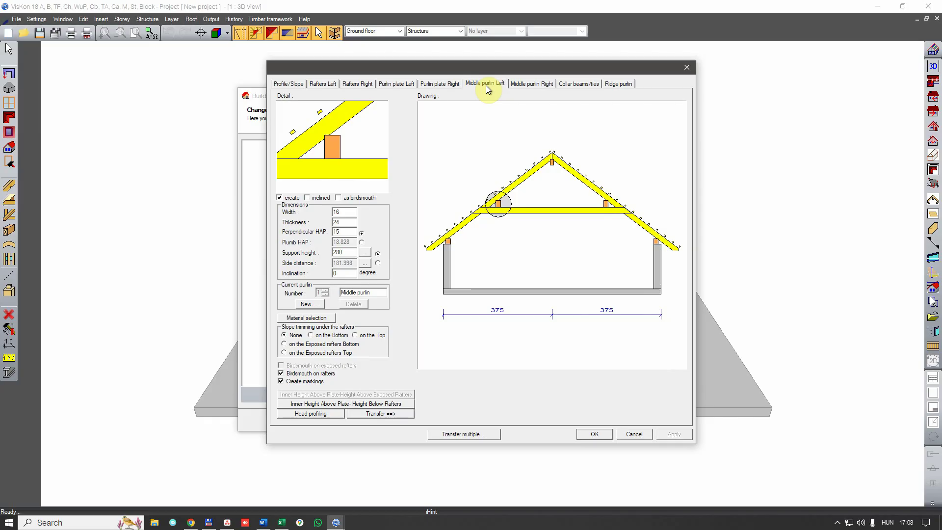
Step: Set the left rafters' cross section to a width of 10 and a thickness of 20
click(322, 84)
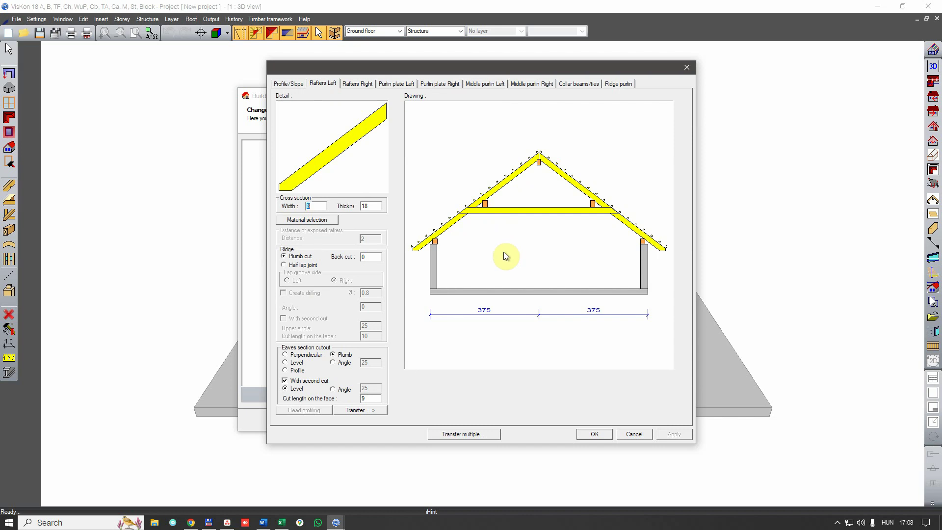
click(313, 206)
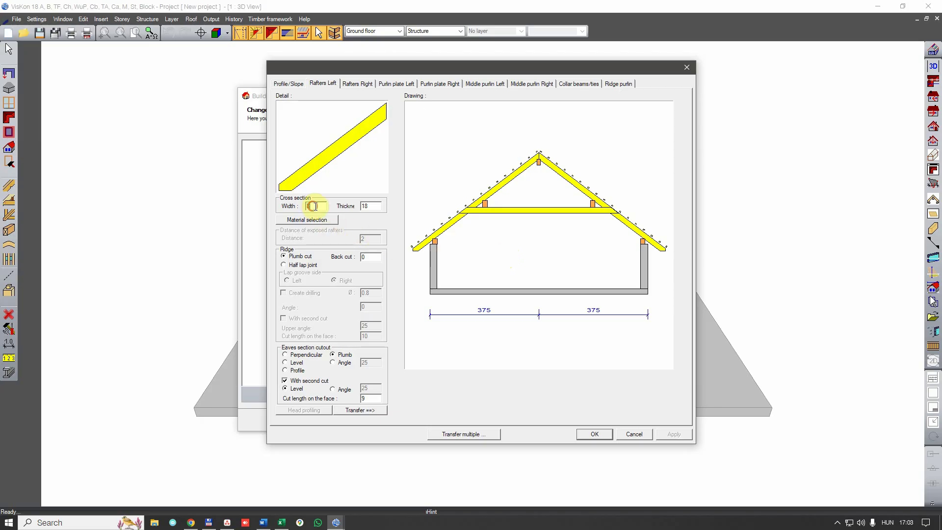
click(369, 206)
drag(314, 205, 288, 209)
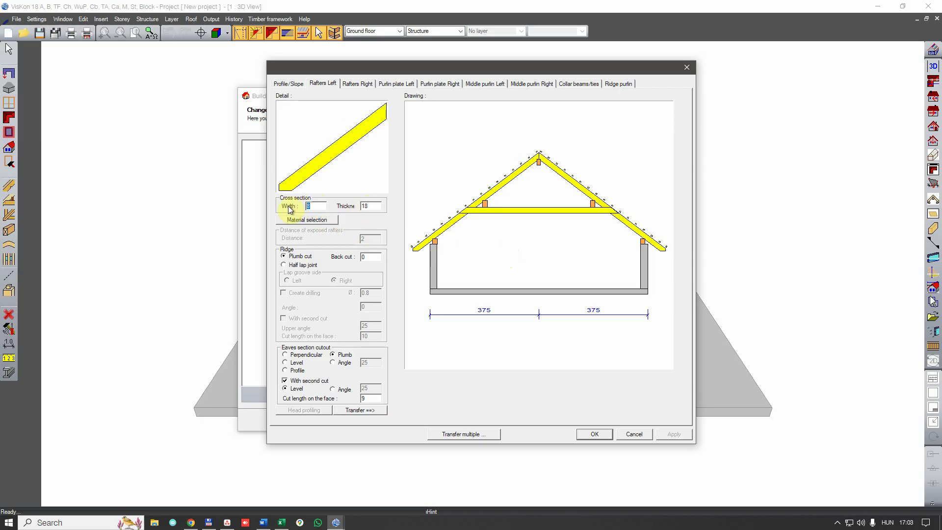
text(10)
key(Tab)
text(20)
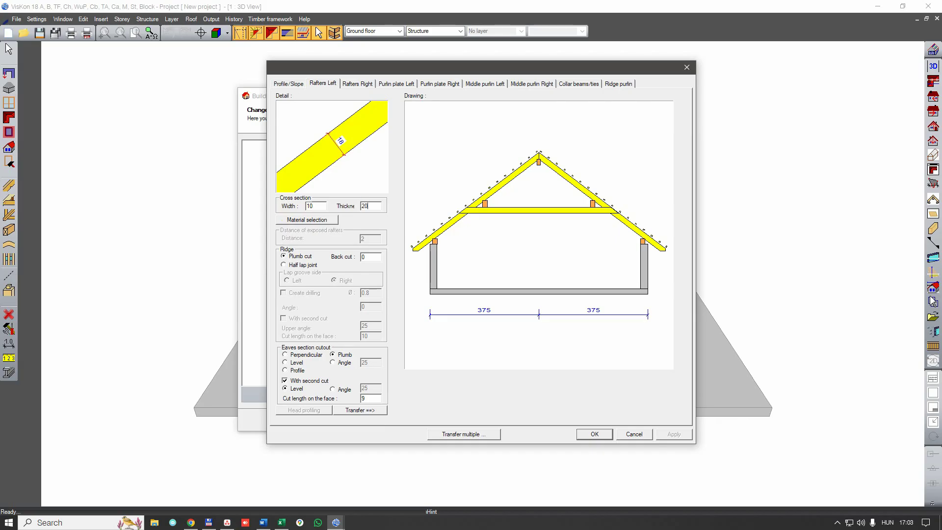
click(317, 206)
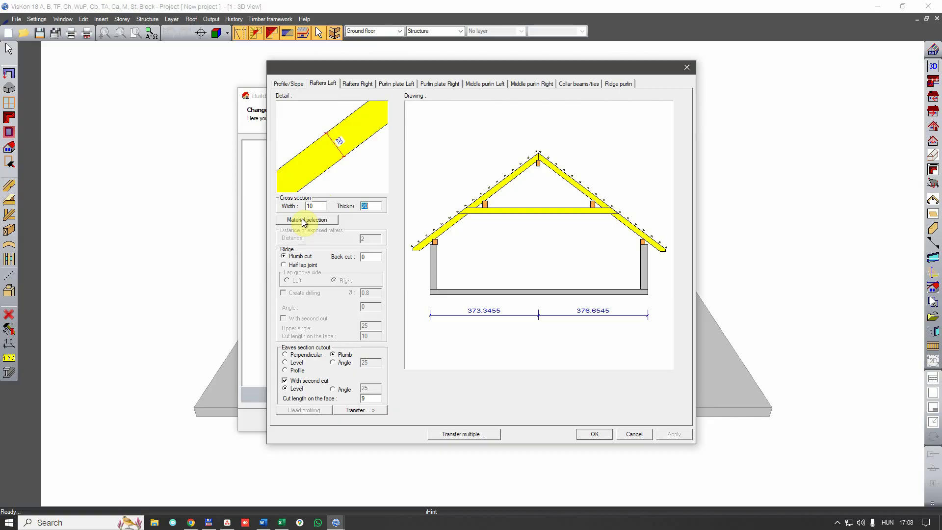
Step: Assign the material Coniferous wood 24 to the left rafters
click(302, 221)
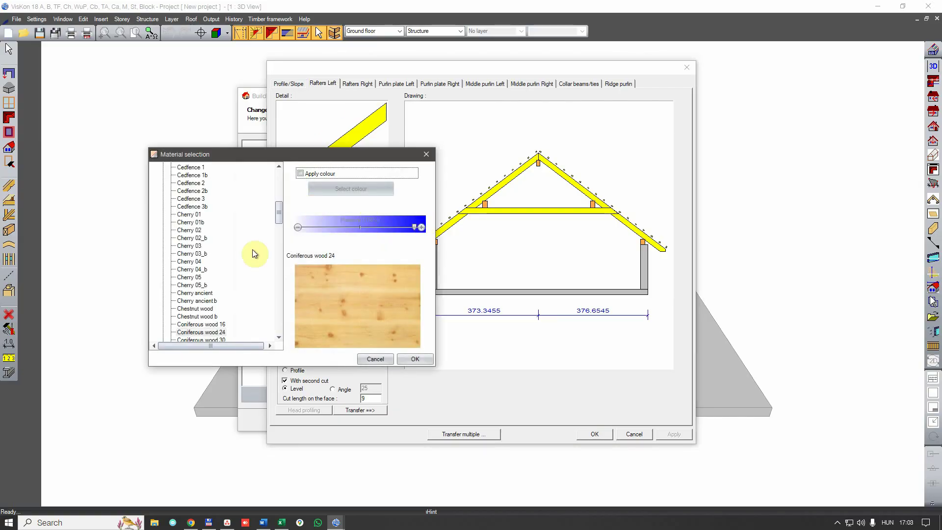
click(196, 332)
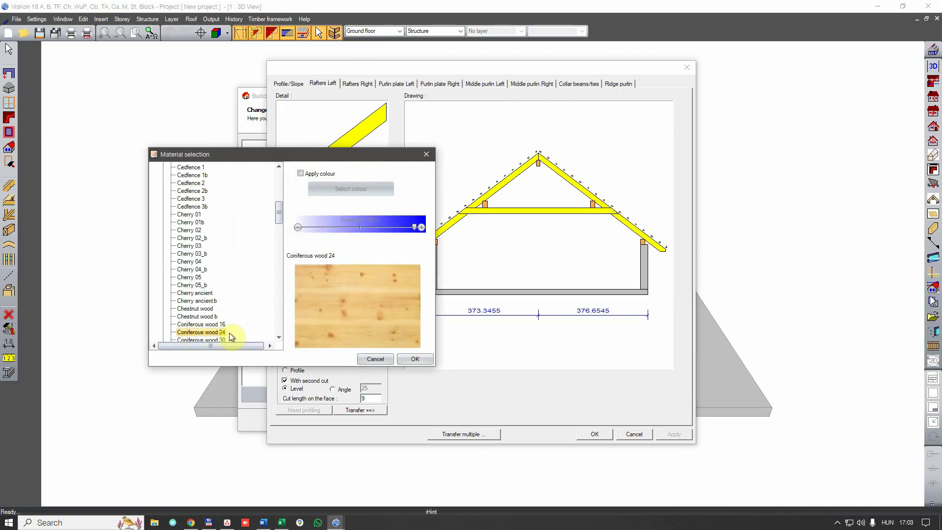
click(415, 359)
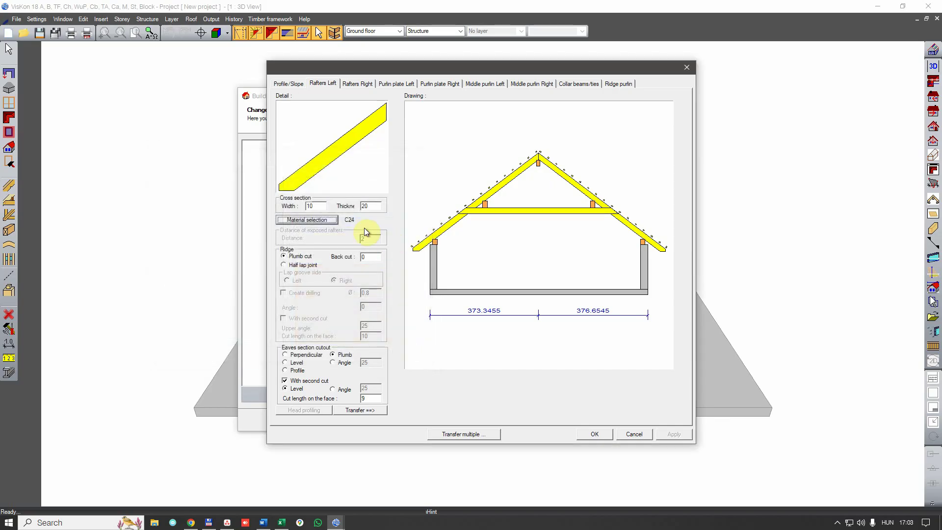
Step: Make the left rafters' ridge connection a half lap joint, try a back cut of 5, and set it back to 0
click(284, 256)
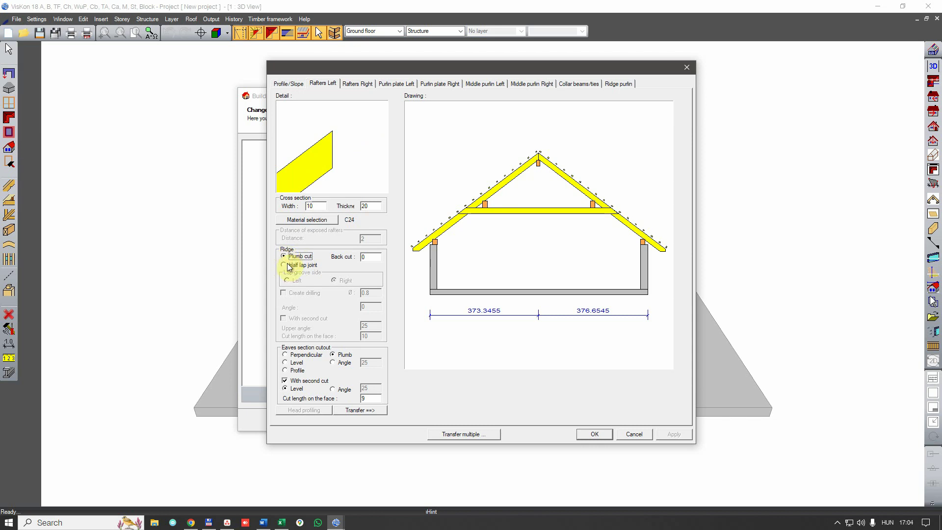
click(284, 265)
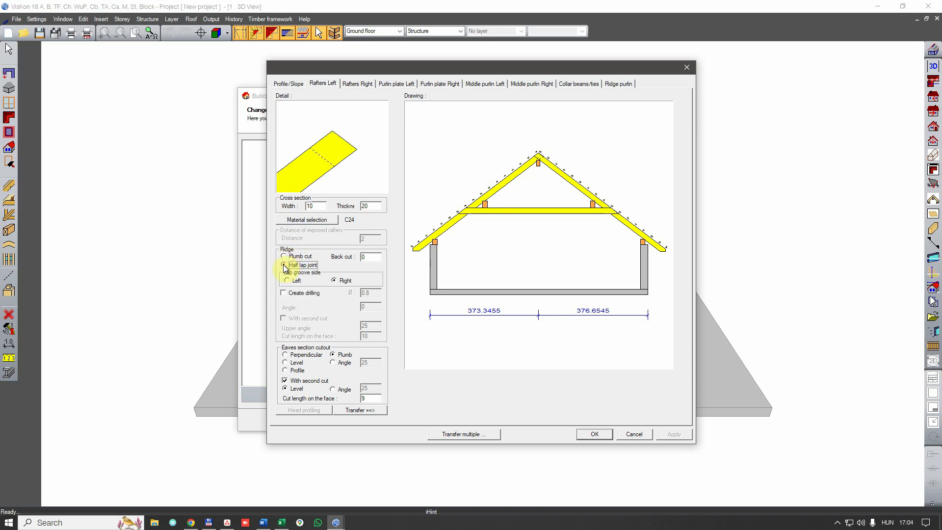
click(365, 257)
double_click(360, 258)
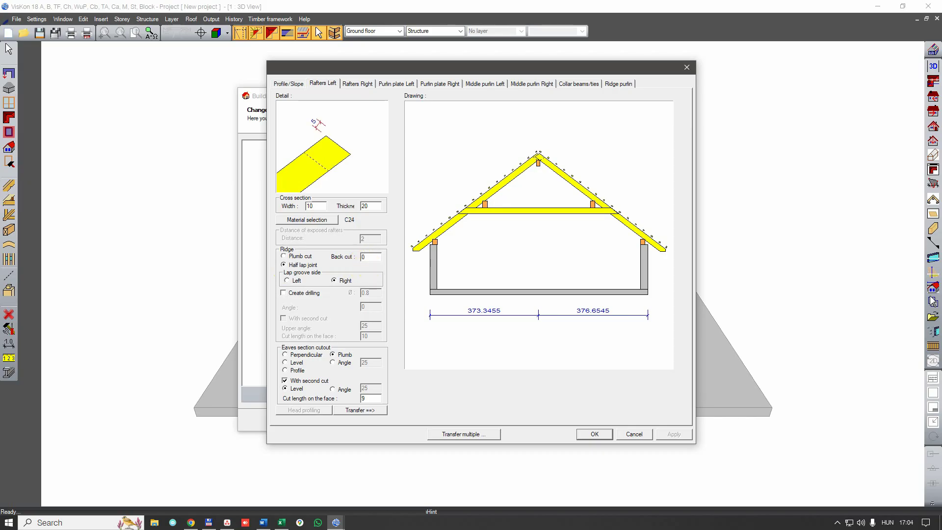
text(0)
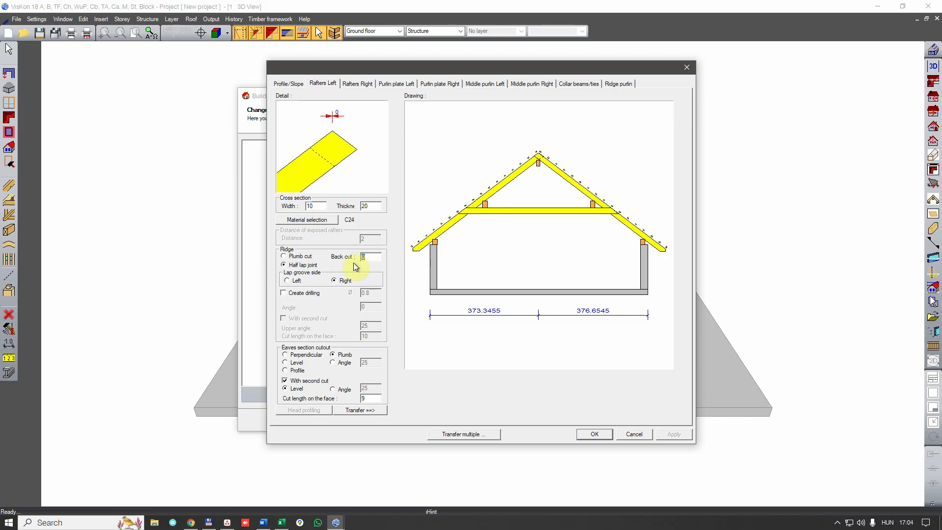
click(284, 265)
Step: Add a drilling with a diameter of 1.2 to the left rafters' half lap joint
click(284, 294)
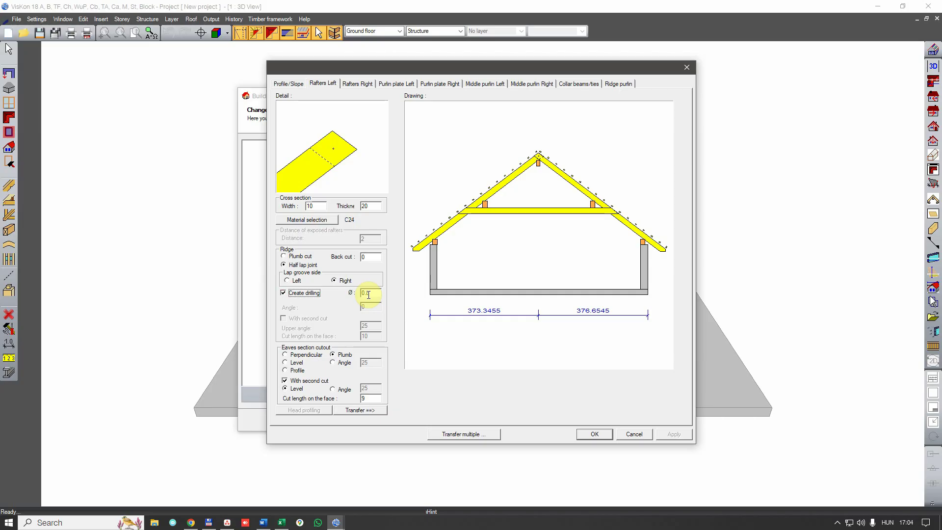
double_click(369, 295)
text(1,2)
click(362, 296)
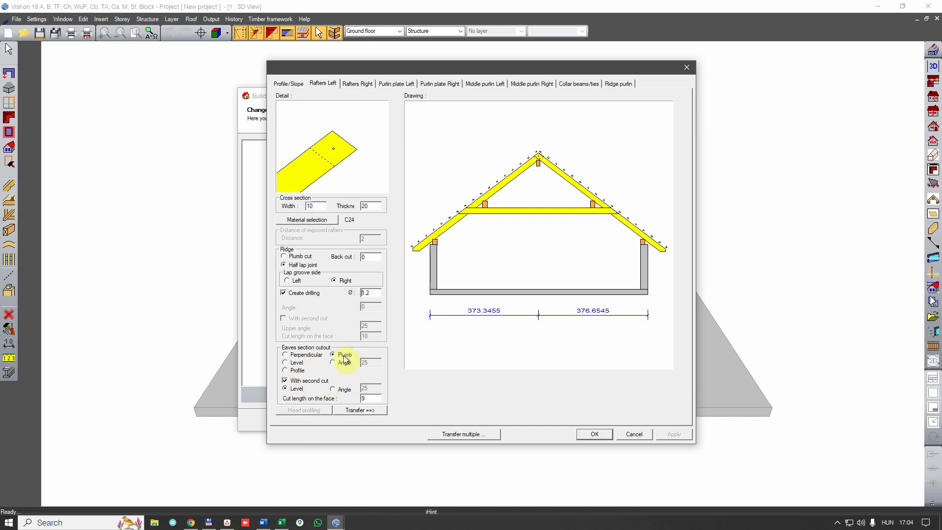
Step: Try Plumb and Level eaves cutouts on the left rafters, and set the cutout to Perpendicular with a second cut
click(285, 355)
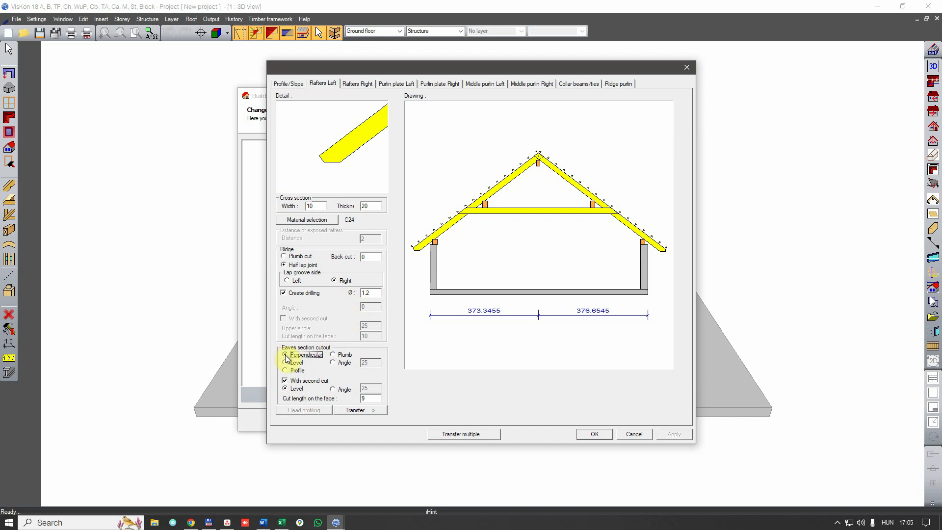
click(333, 355)
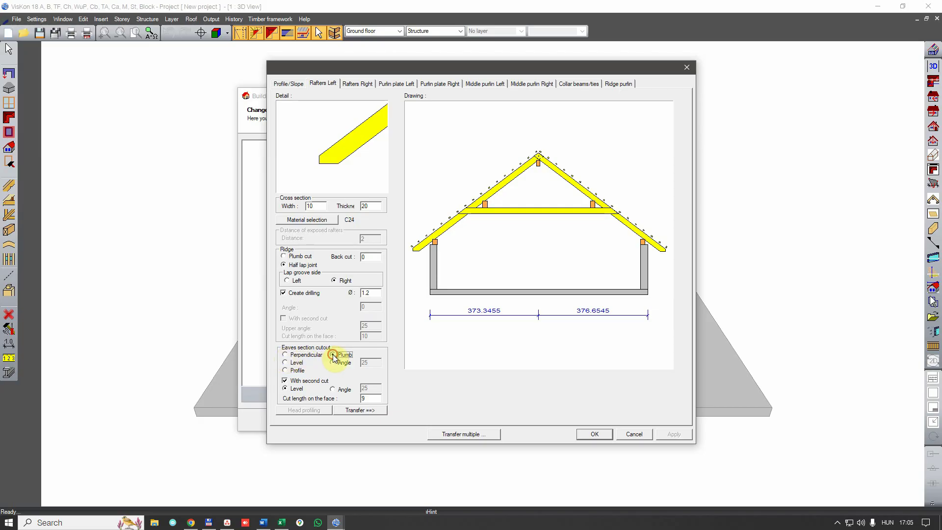
click(285, 362)
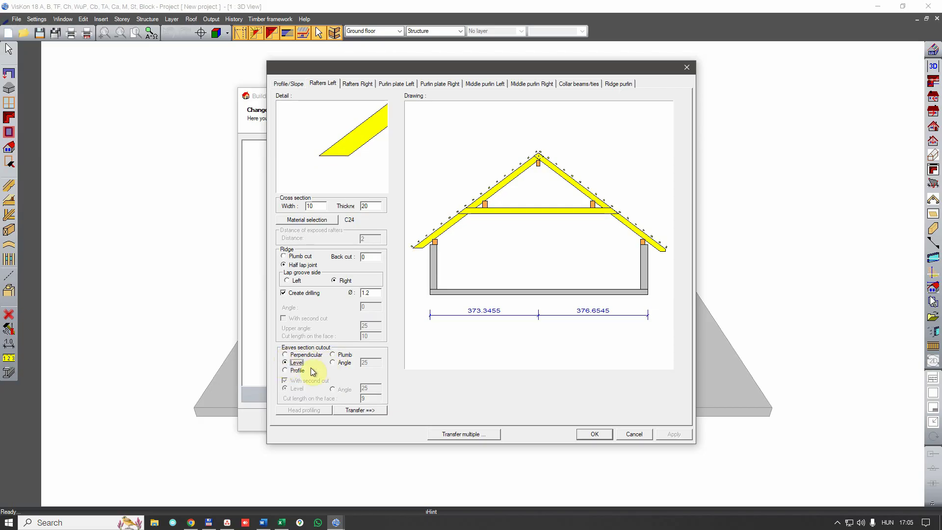
click(285, 354)
click(284, 381)
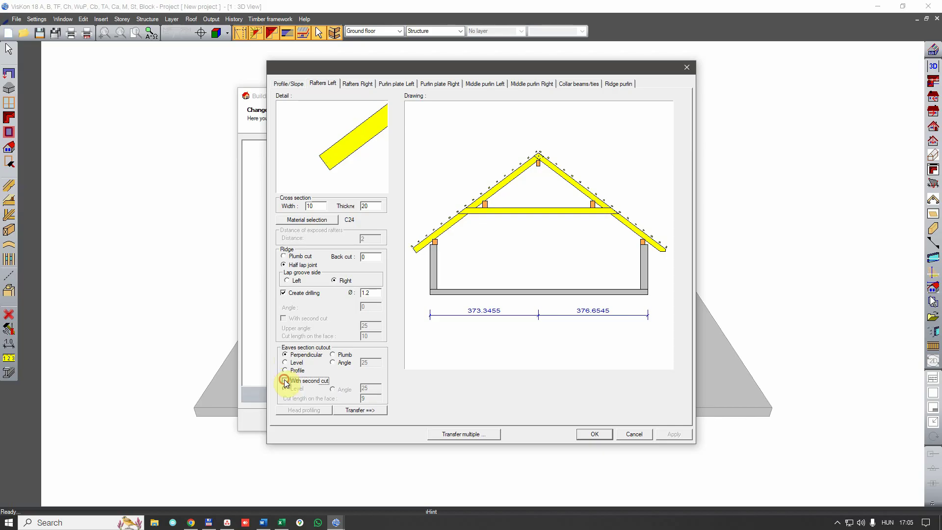
click(285, 380)
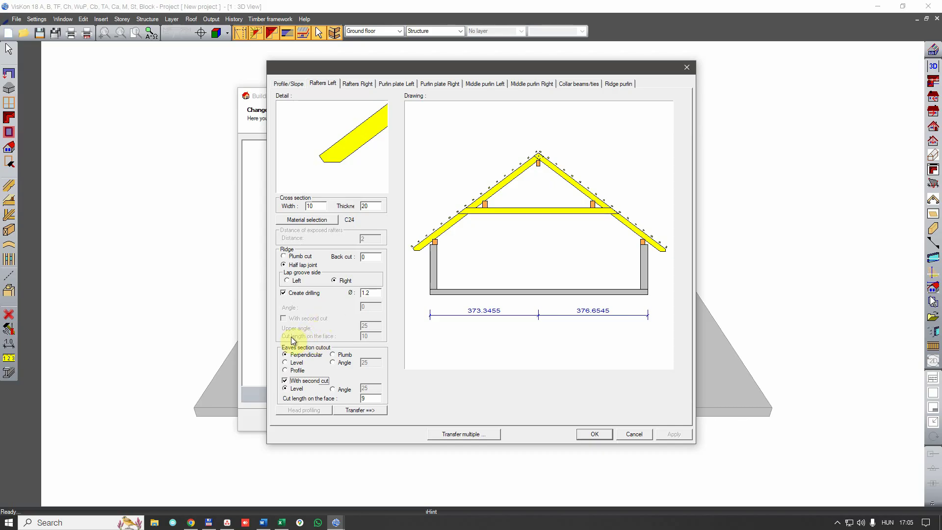
Step: Set the left rafters' eaves cutout to Profile with the simple concave head profile, and transfer the settings to the right rafters
click(286, 370)
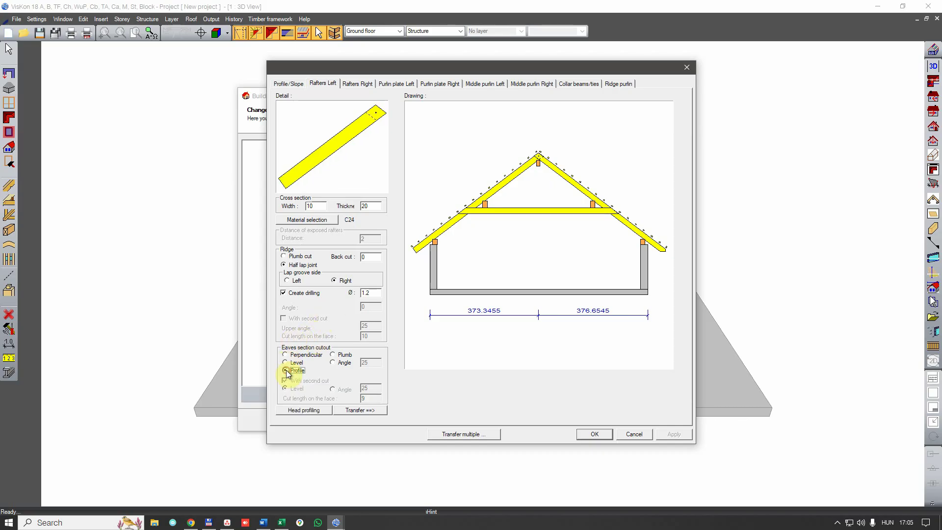
click(296, 412)
click(68, 53)
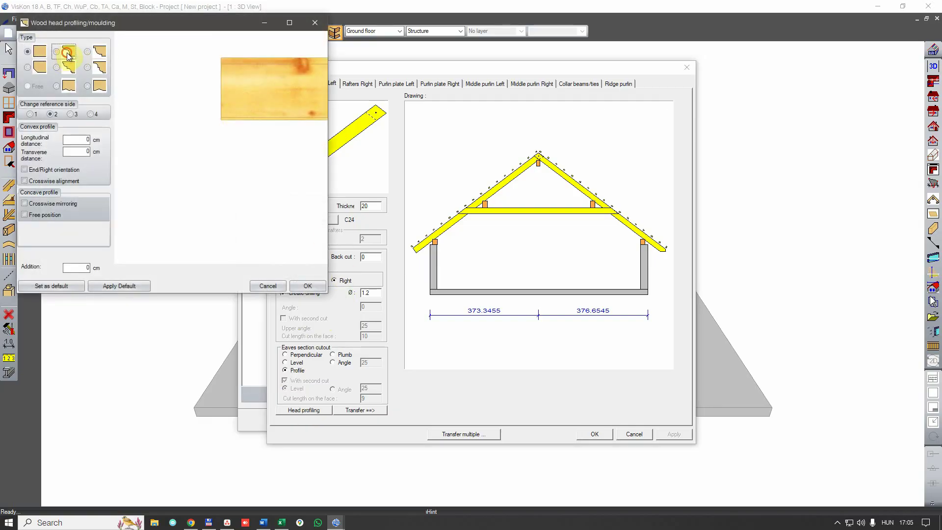
click(96, 56)
click(67, 72)
click(94, 71)
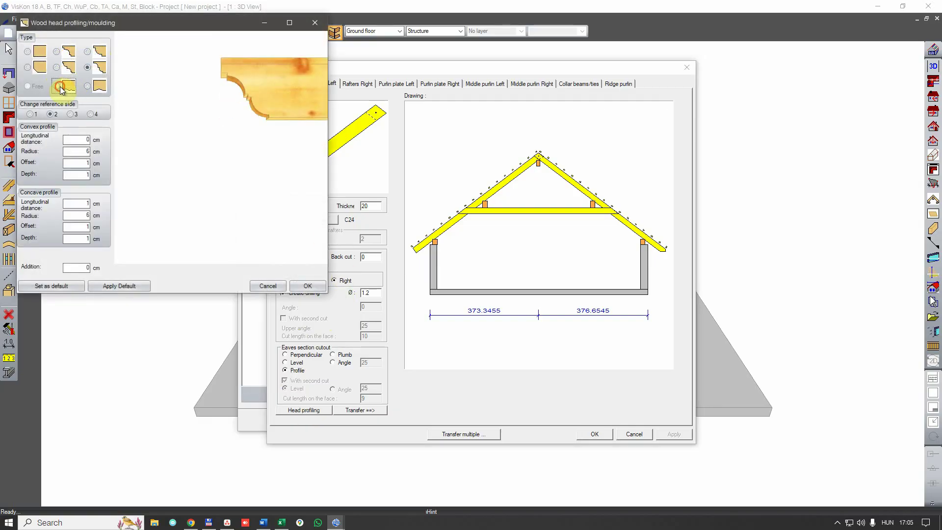
click(68, 86)
click(94, 86)
click(68, 71)
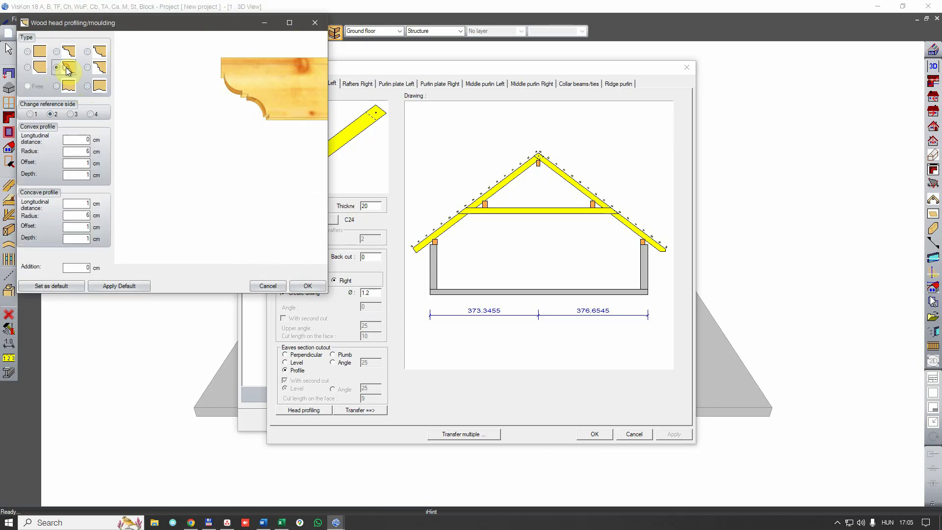
click(59, 56)
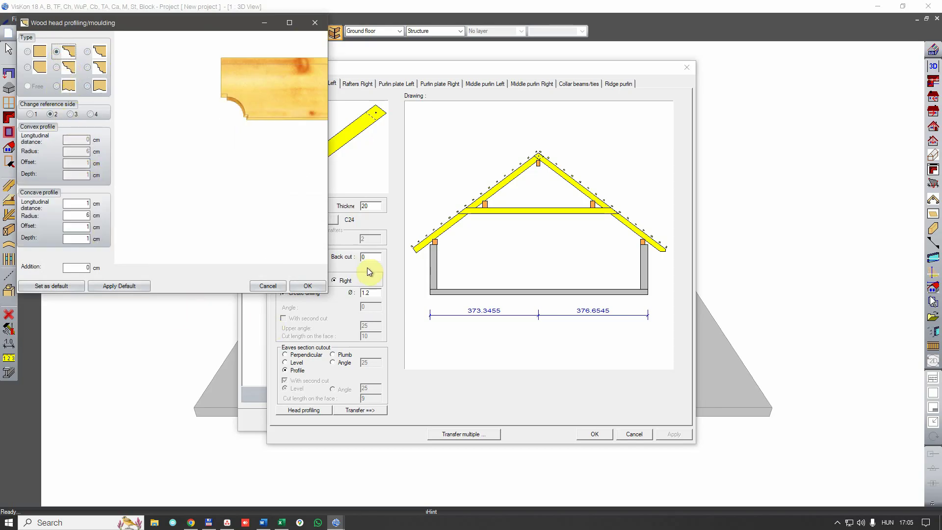
click(305, 286)
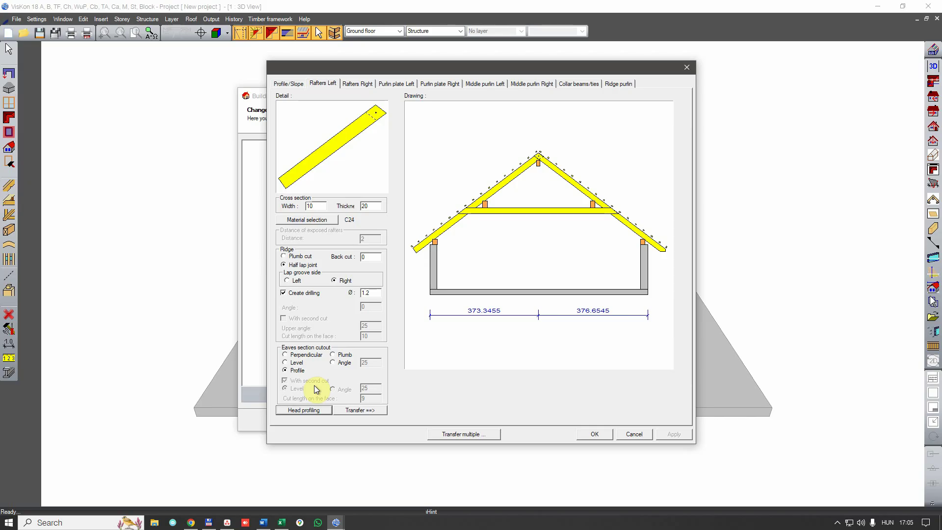
click(364, 410)
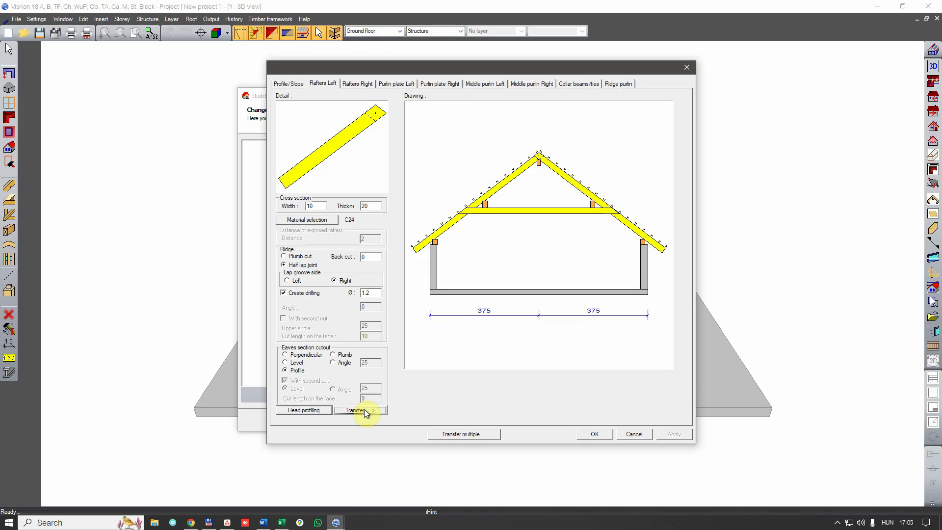
Step: Try the create, inclined and as birdsmouth options on the left purlin plate, returning each to its original setting
click(405, 84)
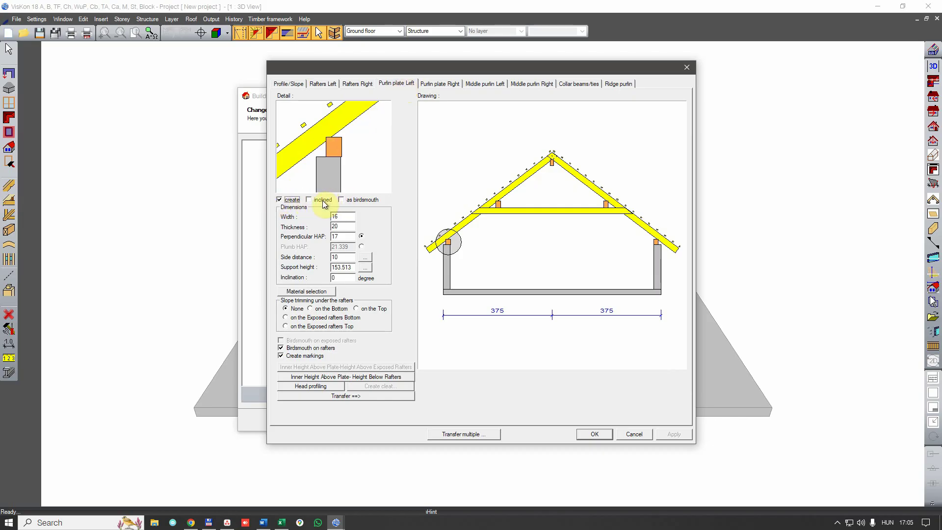
click(280, 200)
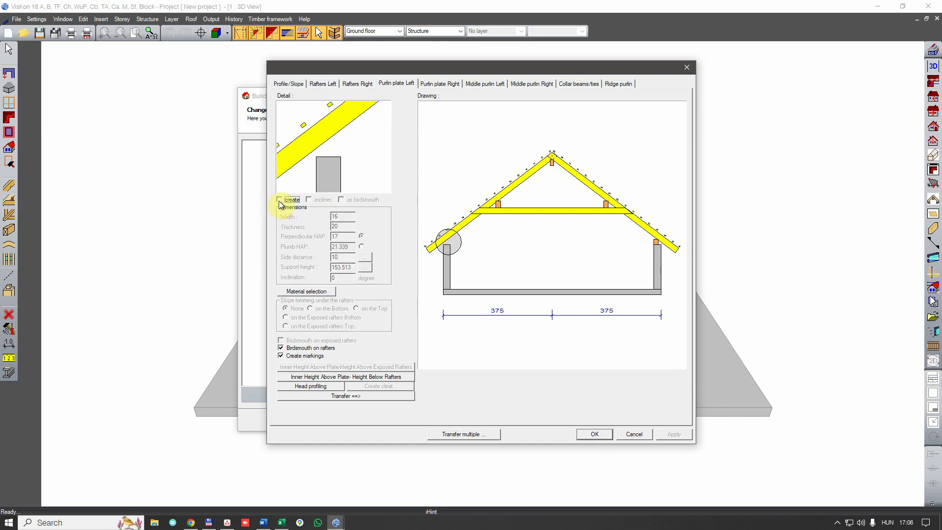
click(280, 200)
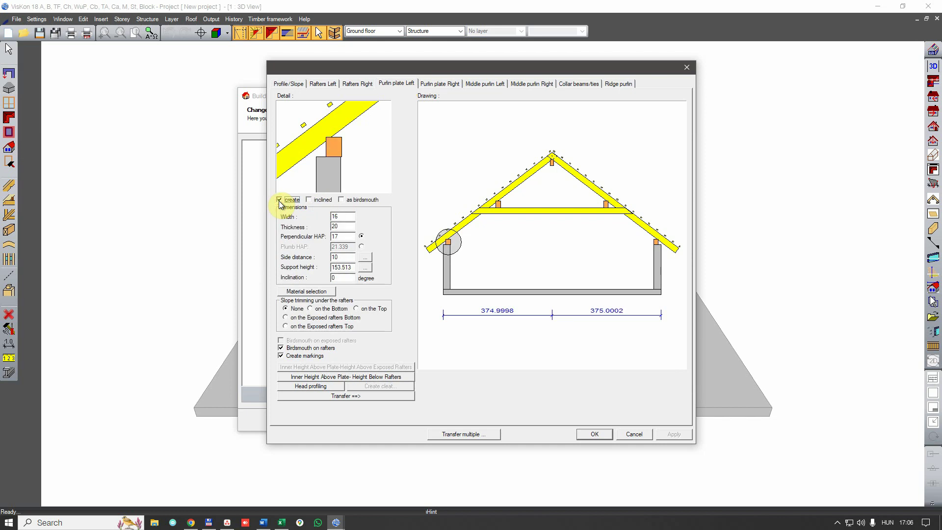
click(309, 200)
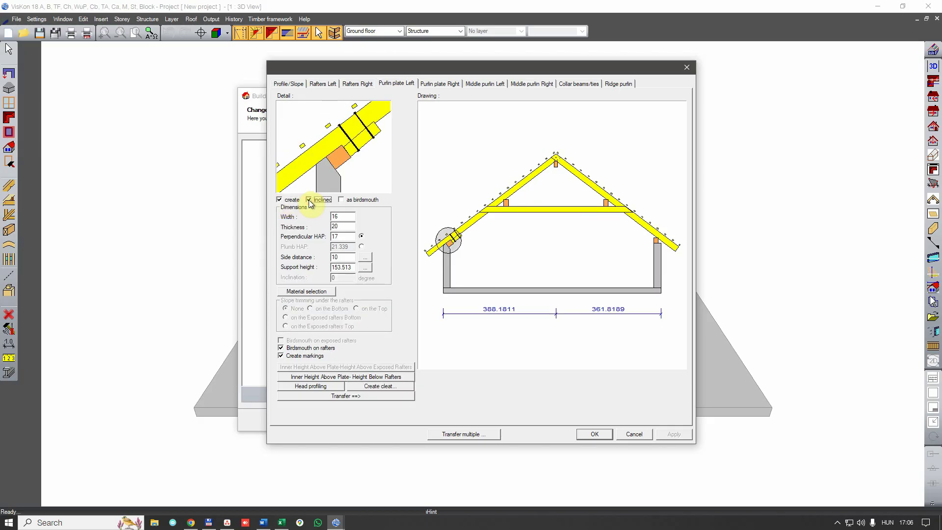
click(309, 200)
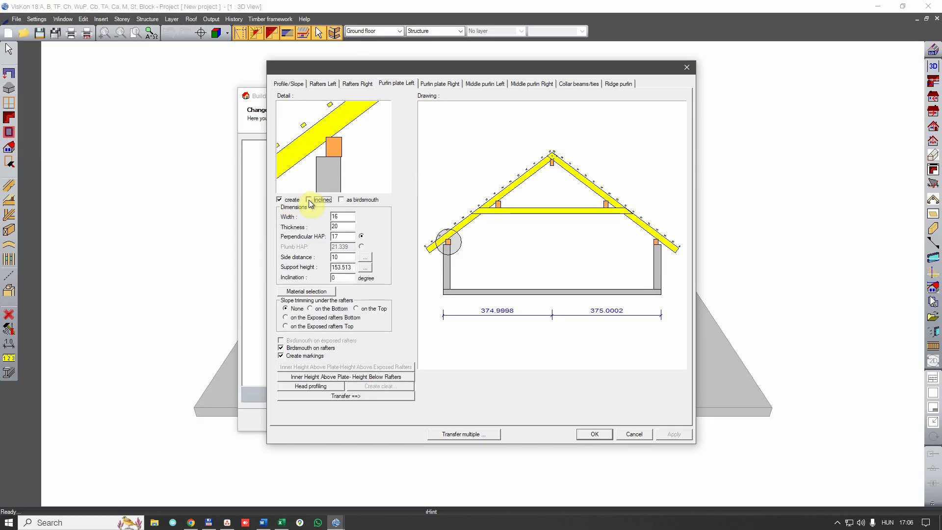
click(309, 200)
click(309, 200)
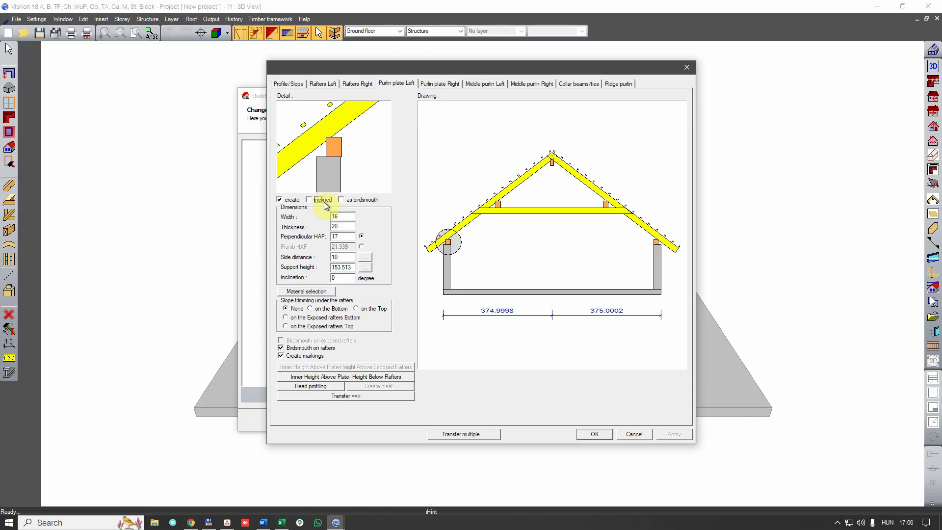
click(342, 200)
click(341, 200)
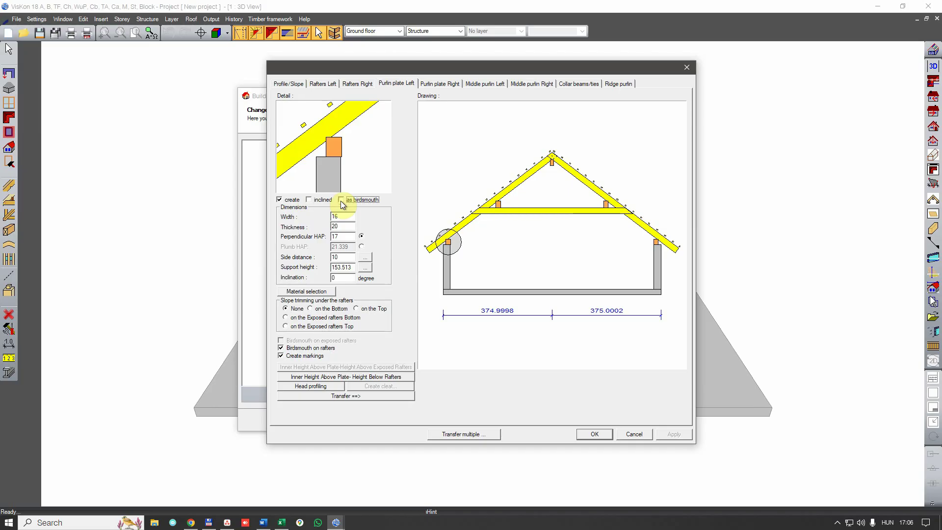
Step: Set the left purlin plate's width to 15 and its thickness to 15
click(344, 216)
drag(344, 215, 324, 218)
text(15)
key(Return)
key(Tab)
text(15)
key(Return)
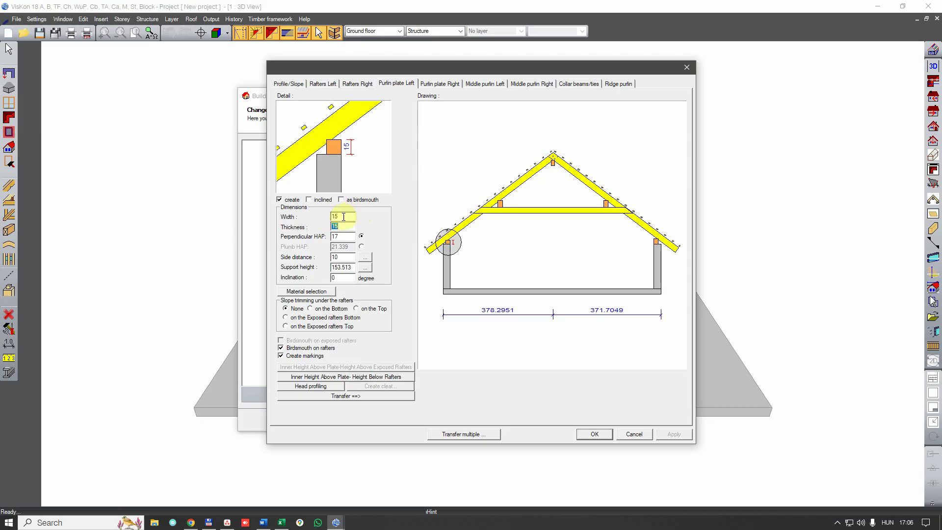
Step: Set the left purlin plate's side distance to 5
click(342, 236)
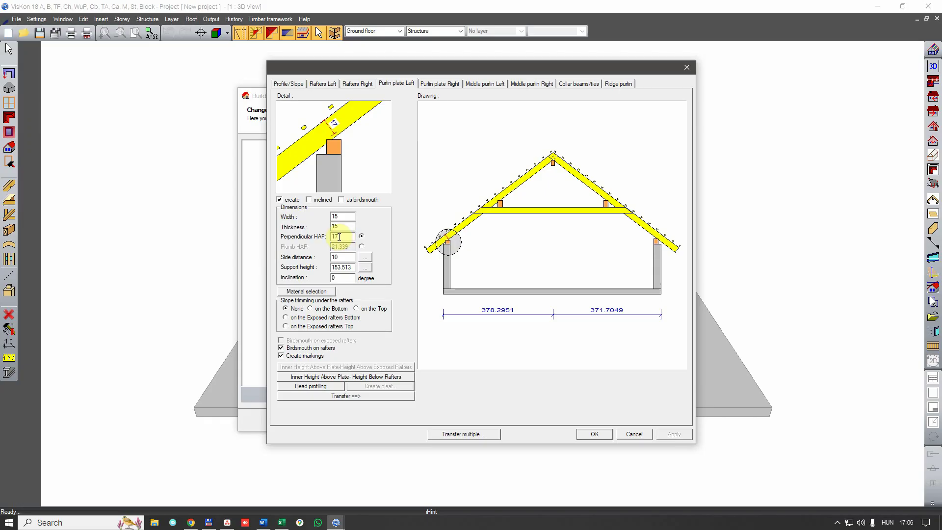
drag(342, 236, 331, 236)
click(343, 236)
click(342, 257)
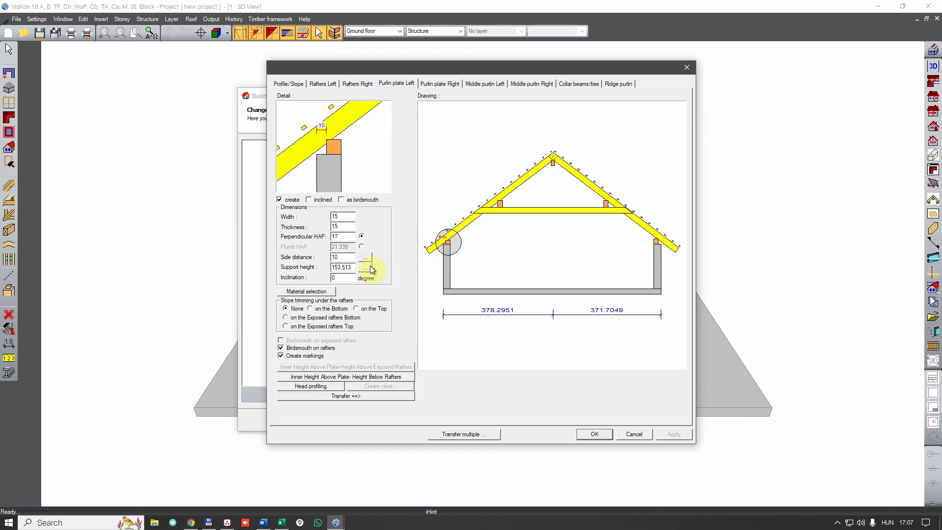
double_click(343, 255)
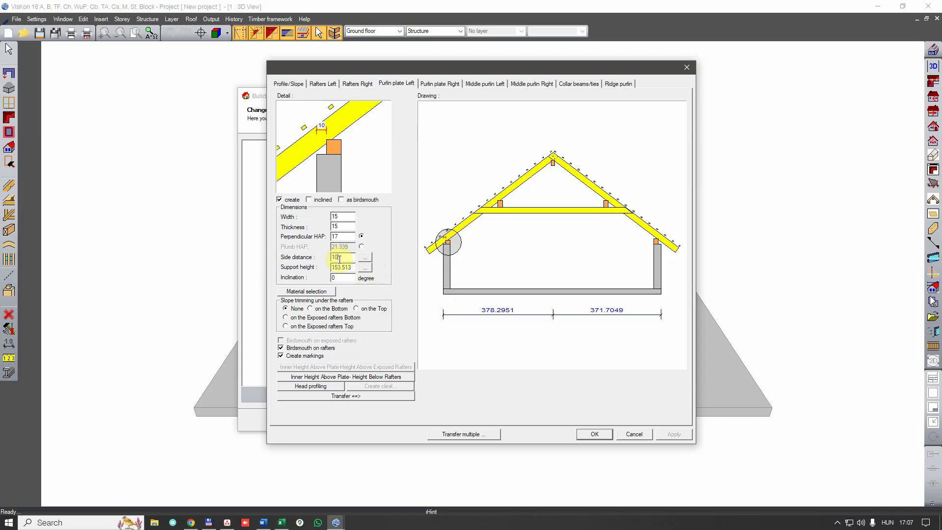
text(5)
key(Return)
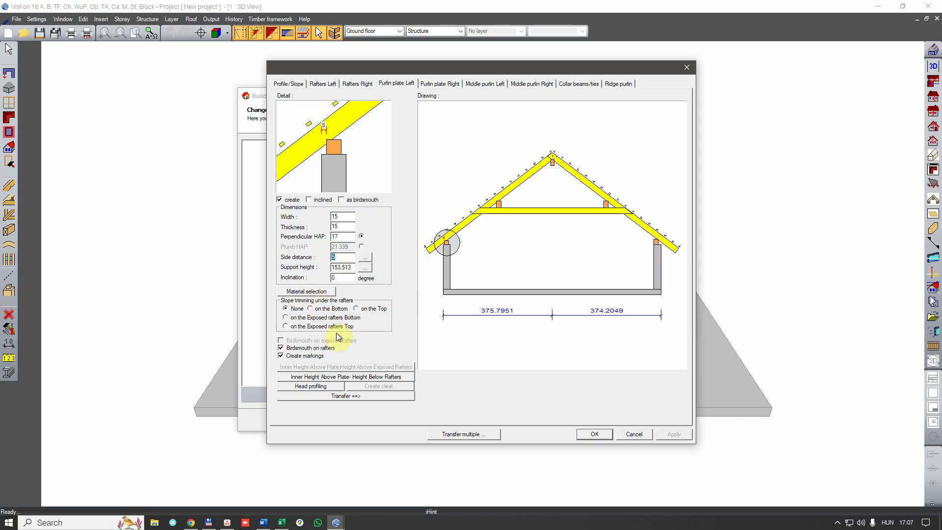
Step: Try bottom and top slope trimming on the left purlin plate, return it to None, and check the head profiling options
click(310, 309)
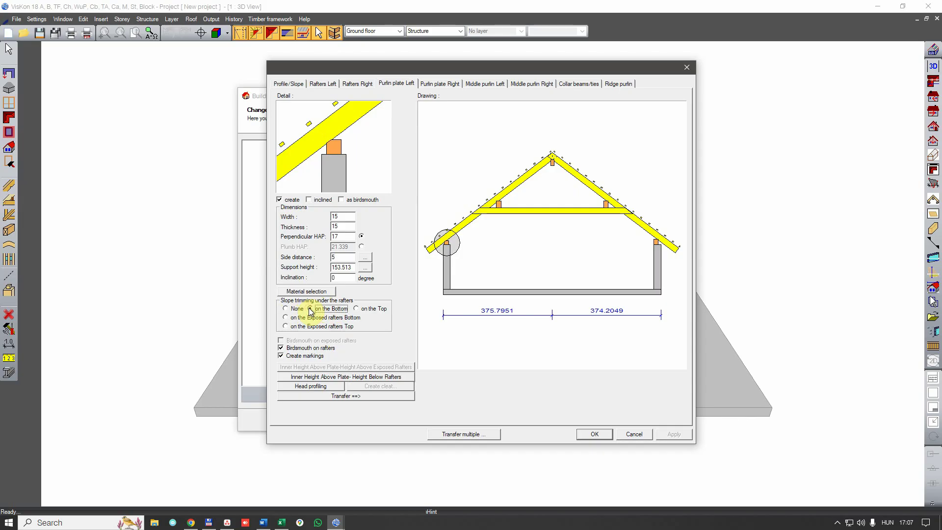
click(365, 308)
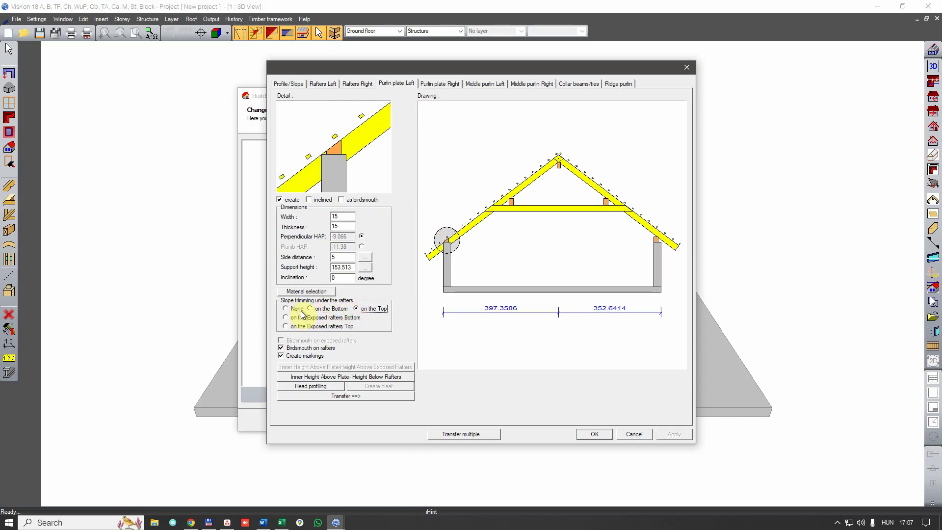
click(286, 309)
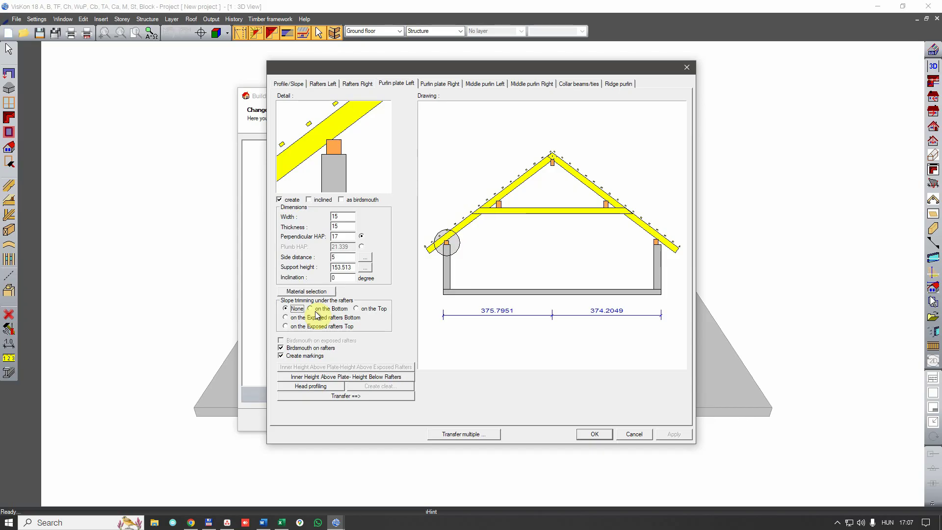
click(310, 385)
click(280, 300)
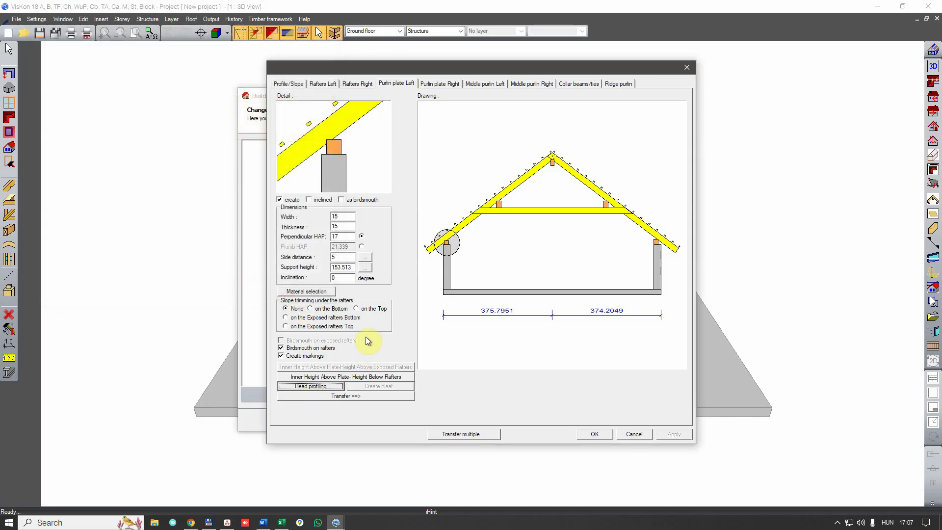
Step: Transfer the left purlin plate's settings to the right purlin plate
click(367, 395)
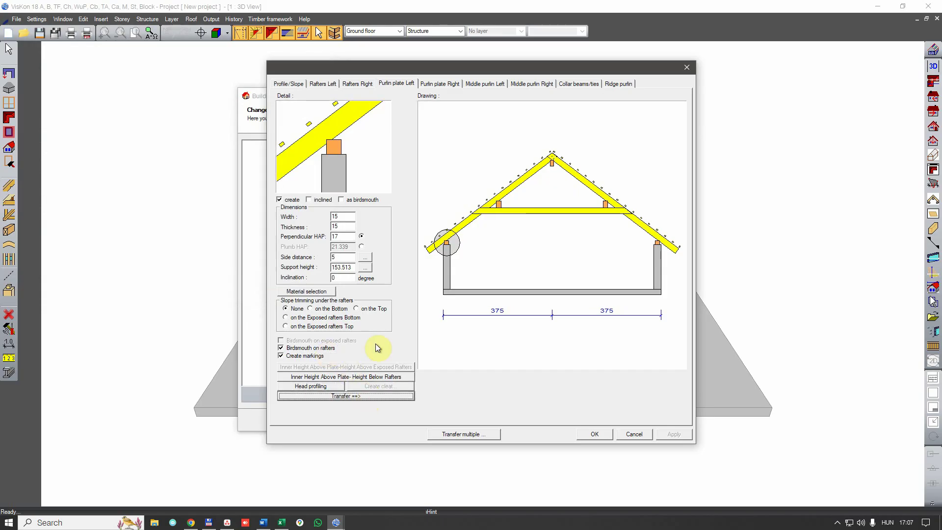
click(338, 257)
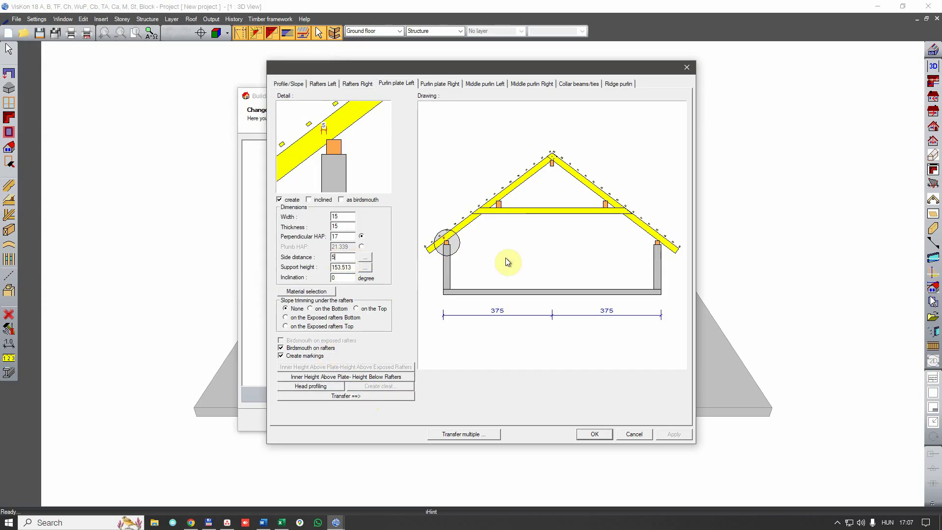
click(461, 200)
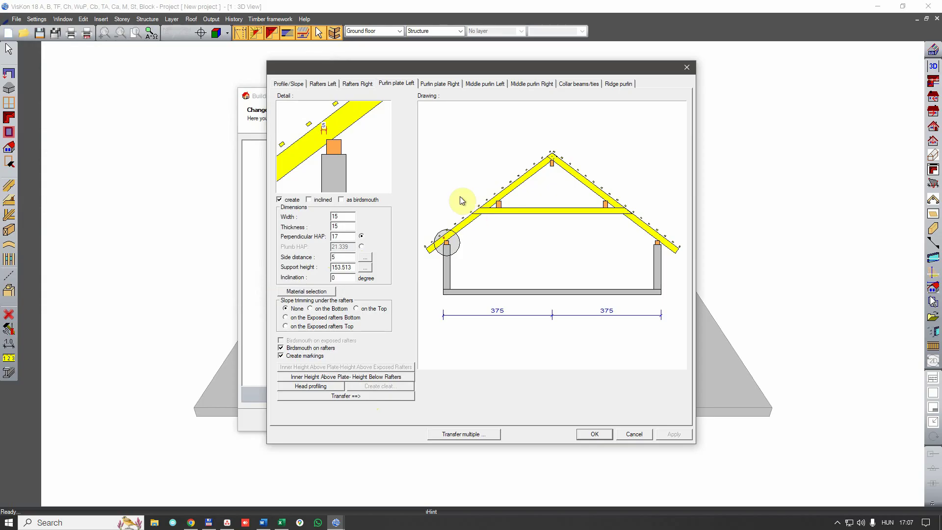
Step: Add a second purlin of type Middle purlin on the left roof side and set its support height to 200
click(478, 86)
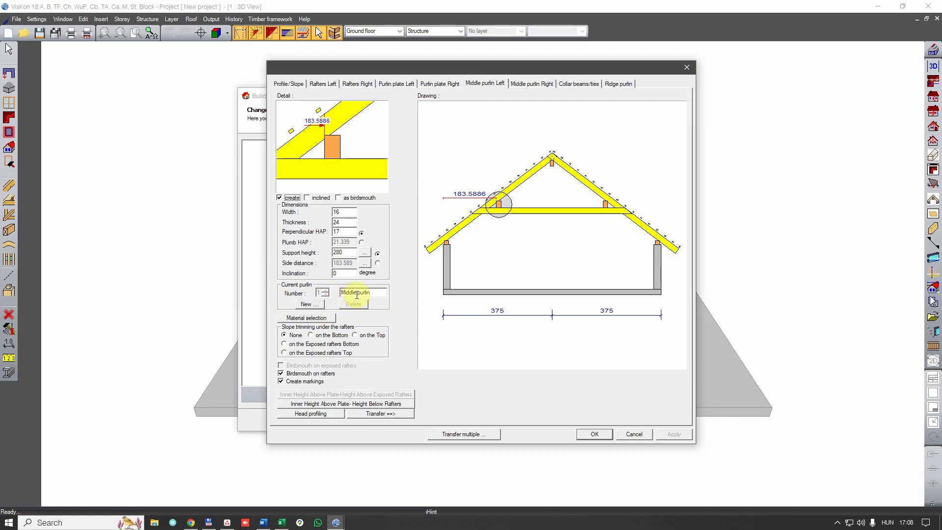
click(312, 304)
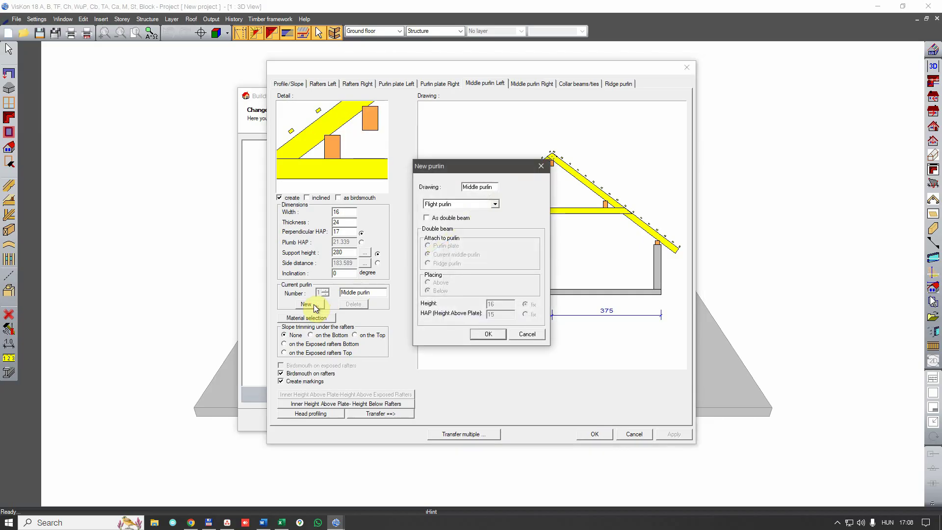
click(493, 203)
click(463, 221)
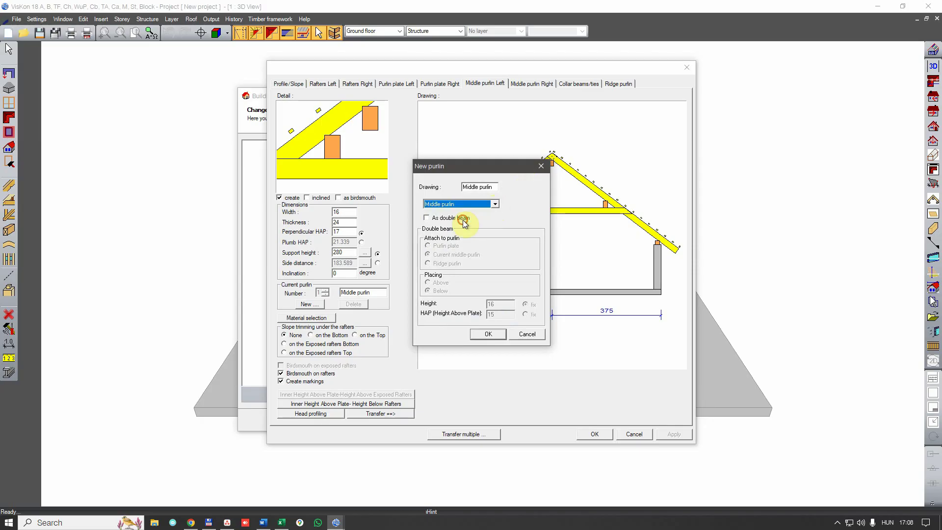
click(482, 334)
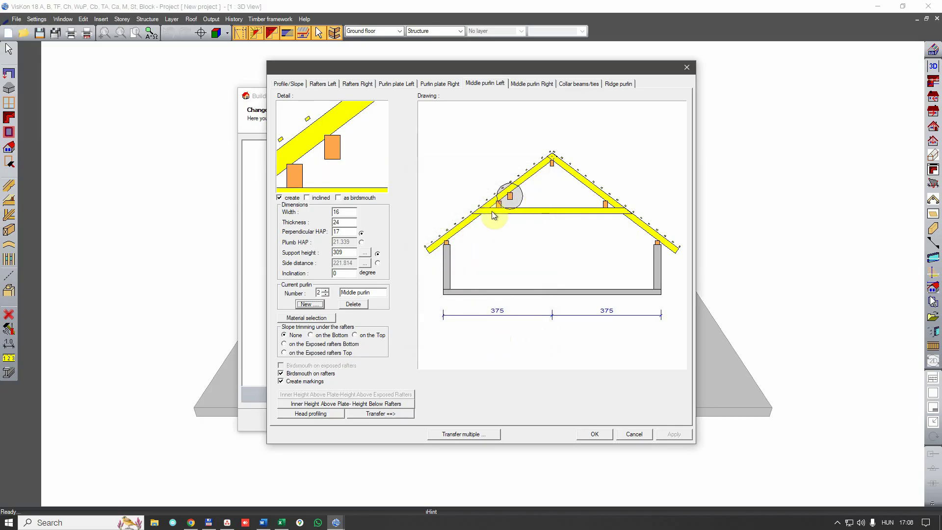
double_click(345, 253)
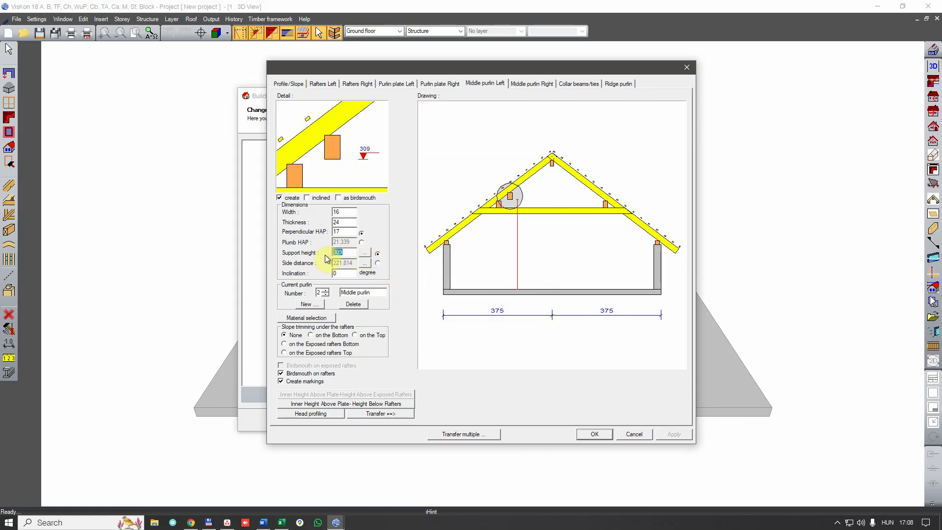
text(200)
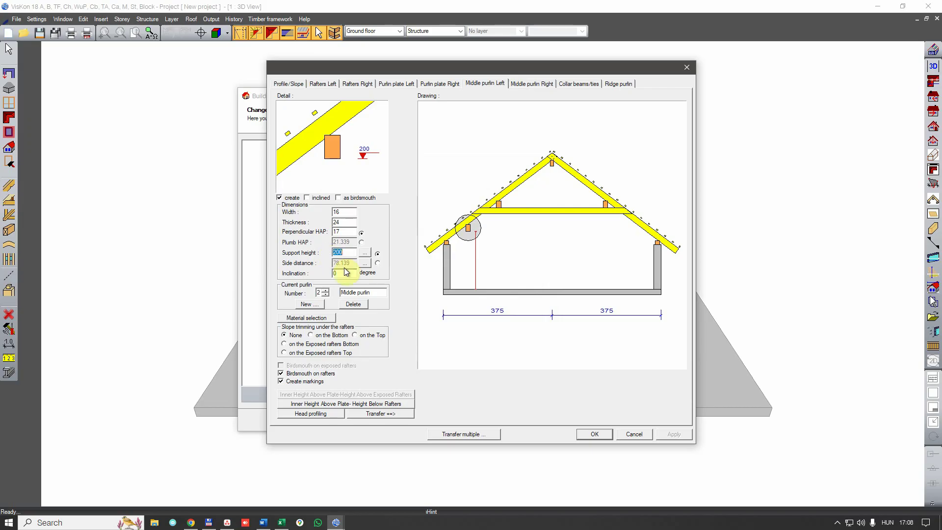
Step: Add a middle purlin as a double beam below the current left middle purlin and transfer it to the right roof side
click(307, 304)
click(495, 204)
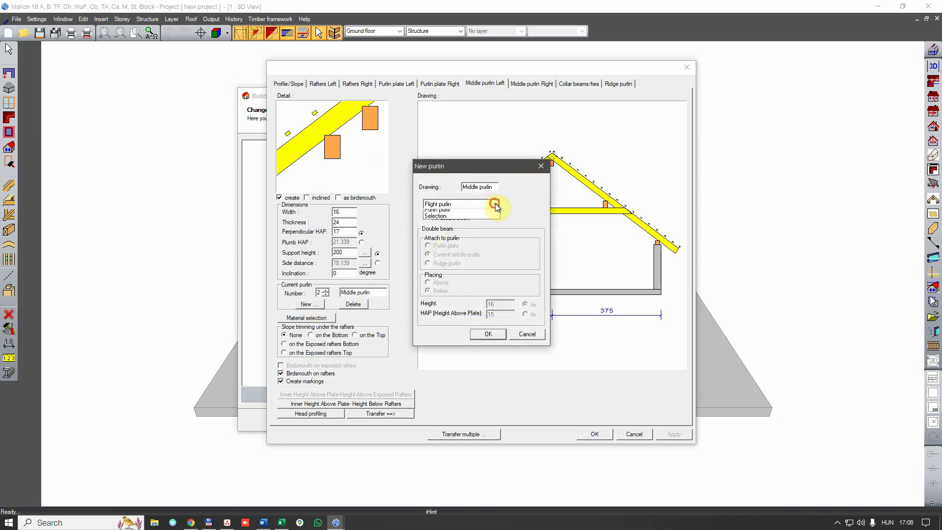
click(466, 217)
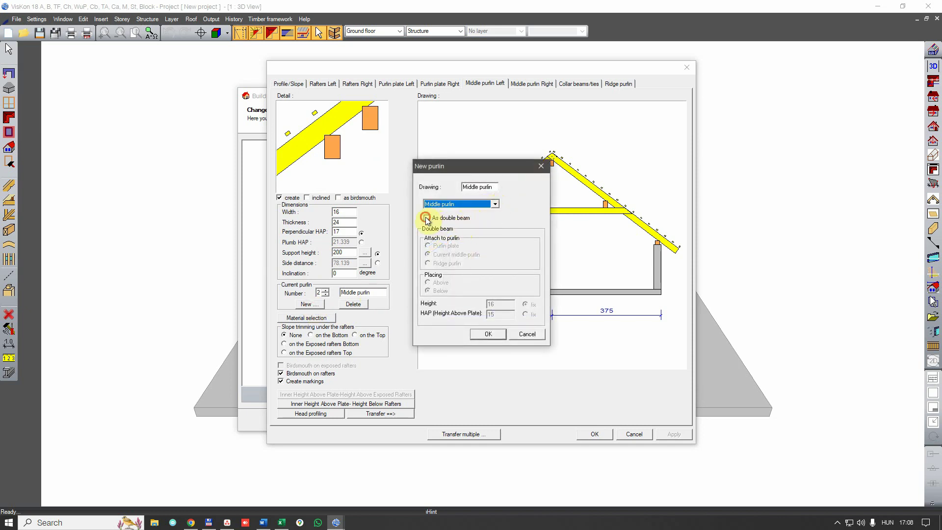
click(425, 217)
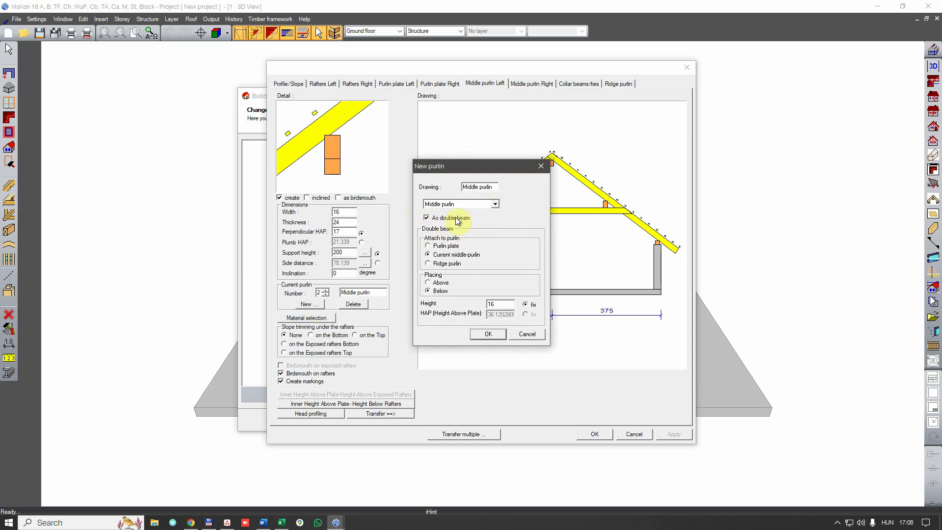
click(478, 334)
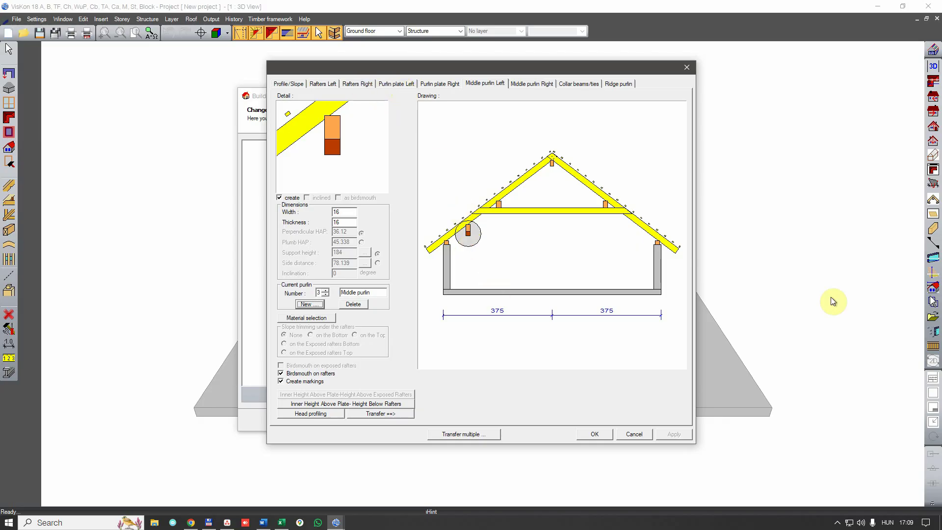
click(387, 416)
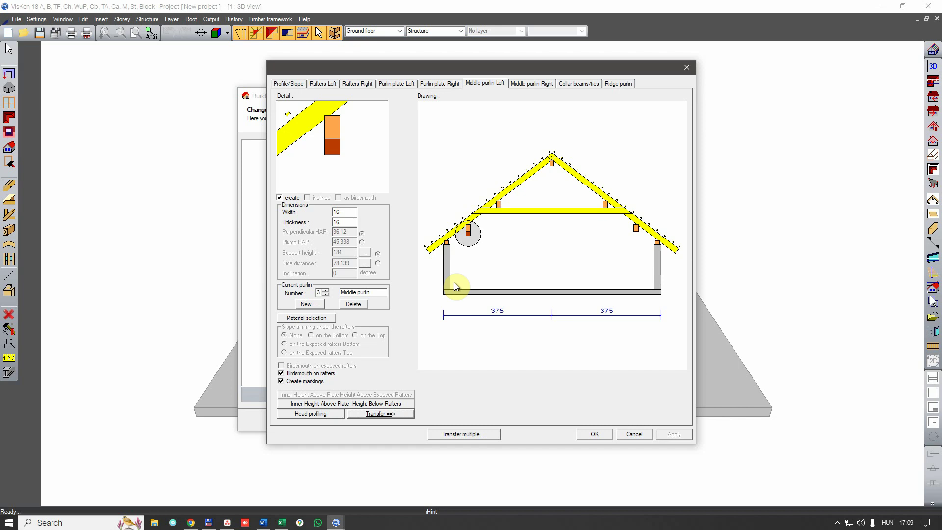
Step: Turn off the creation of collar beams and turn it back on
click(572, 85)
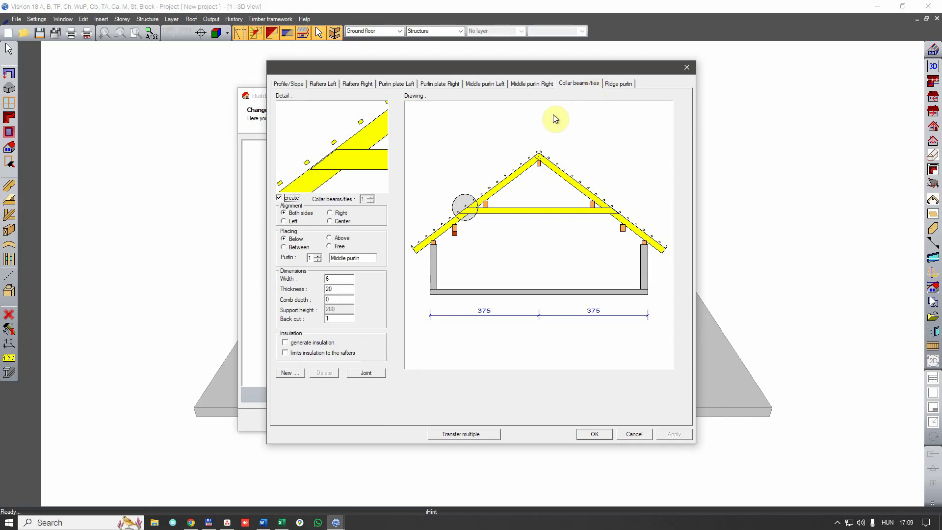
click(279, 198)
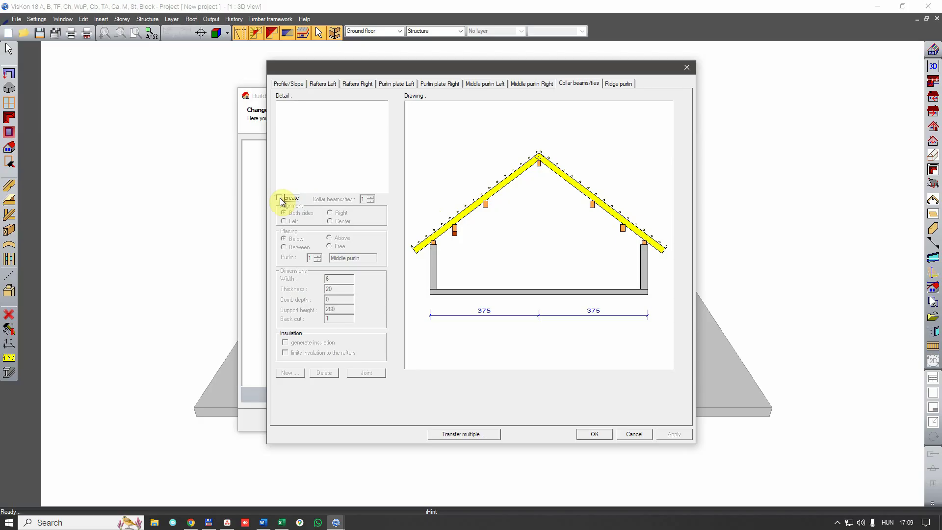
click(279, 198)
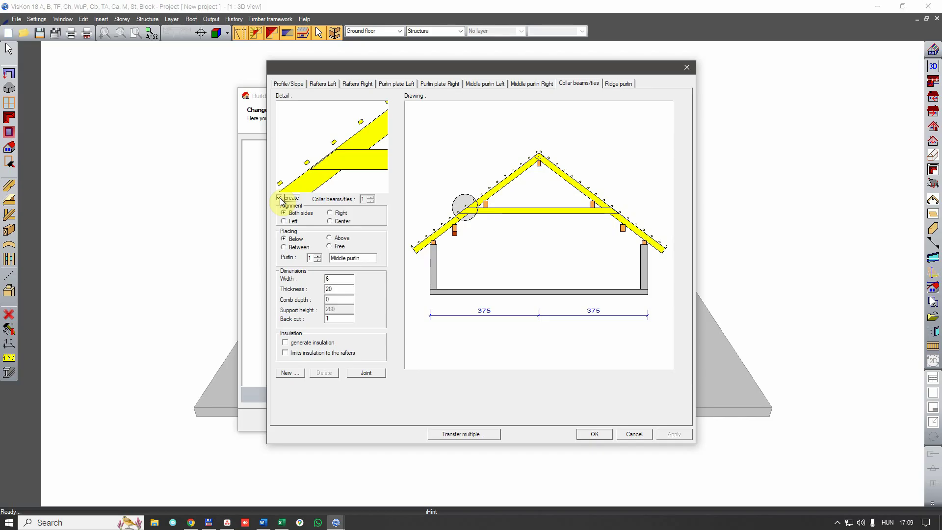
Step: Try the Right, Left and Center alignments for the collar beams with a back cut of 0, and return the alignment to Both sides
click(284, 212)
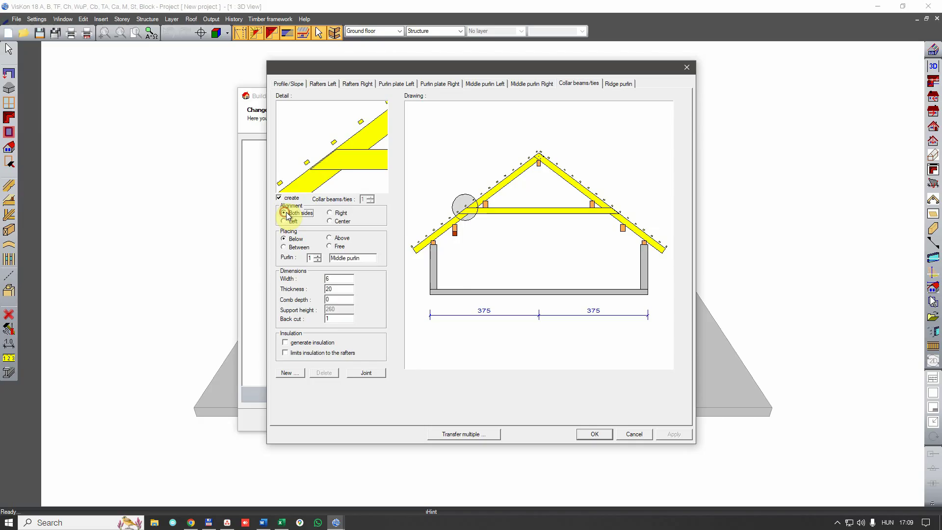
click(328, 214)
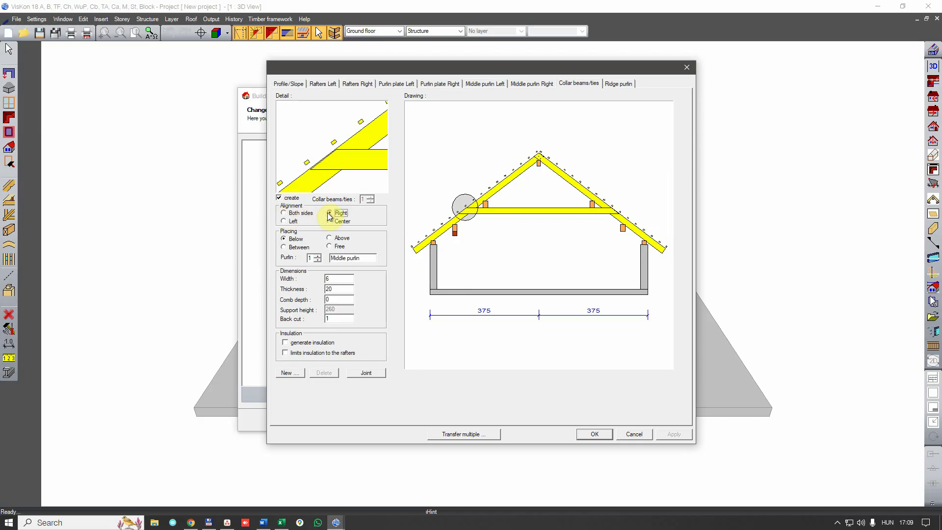
click(285, 221)
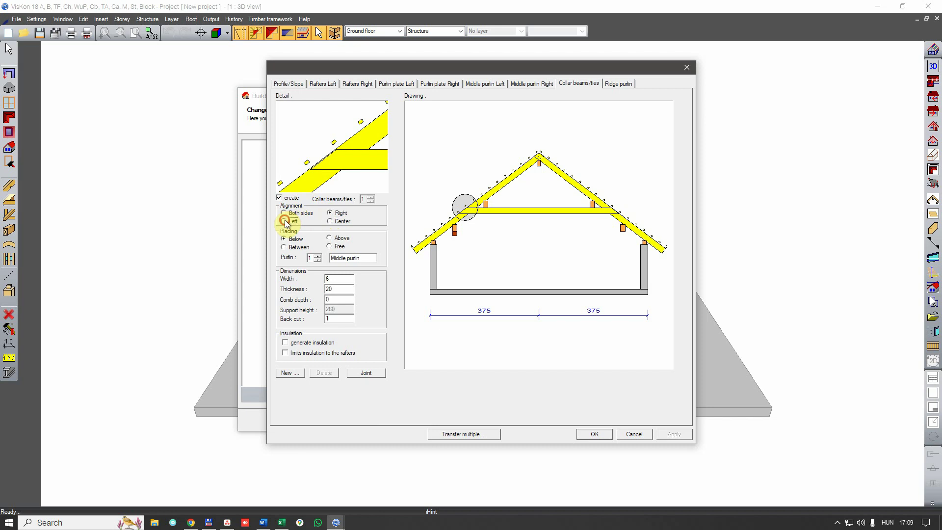
click(329, 221)
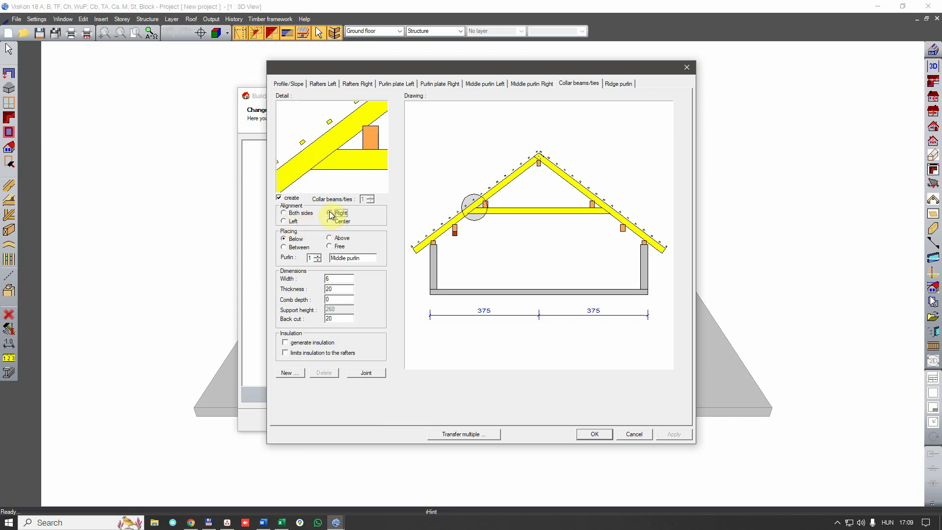
click(284, 221)
click(329, 221)
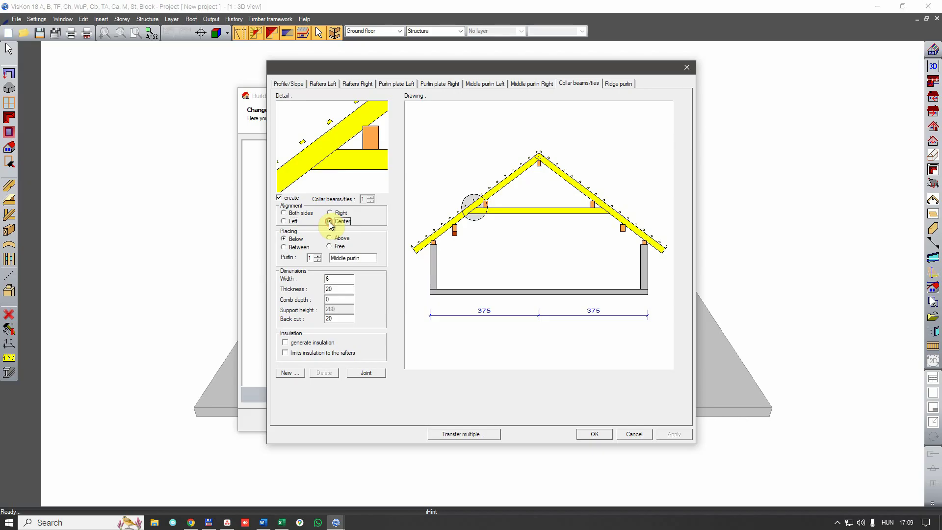
double_click(334, 319)
text(0)
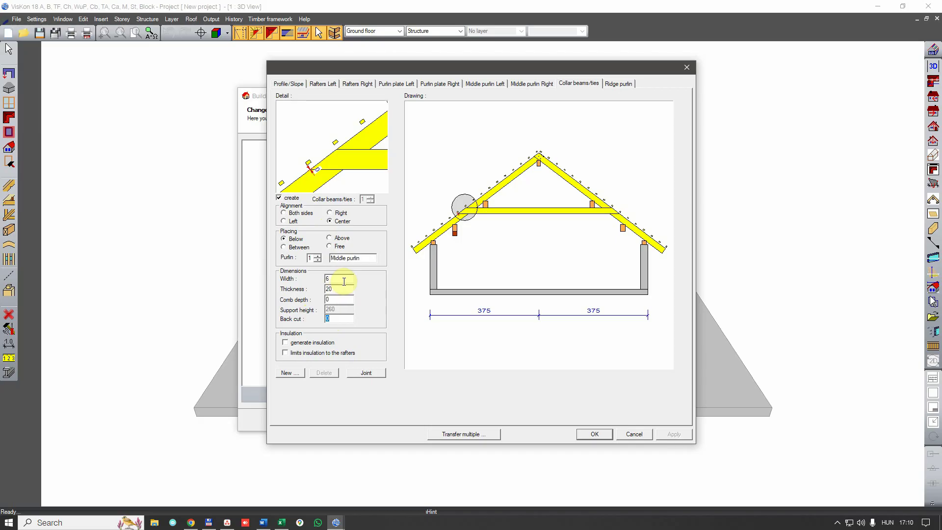
click(285, 214)
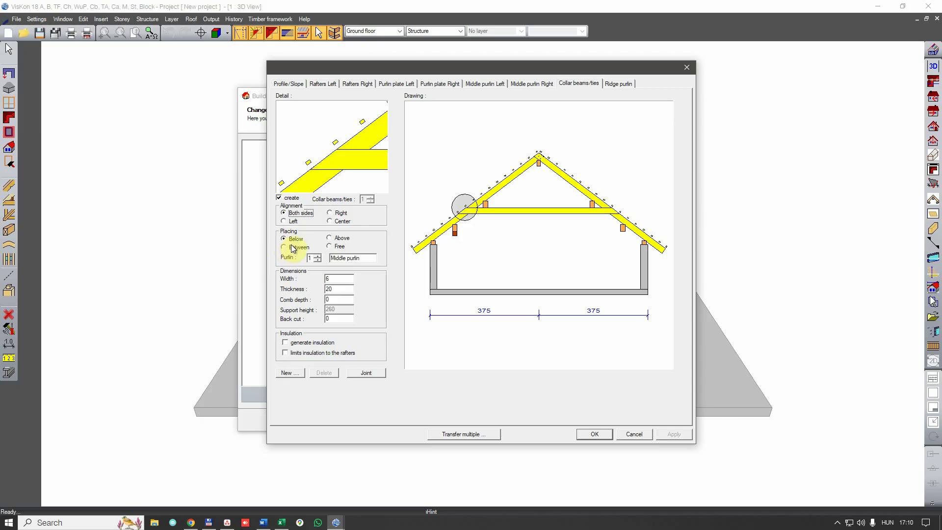
Step: Try placing the collar beams above and between the middle purlins, and set the placing to Free
click(329, 238)
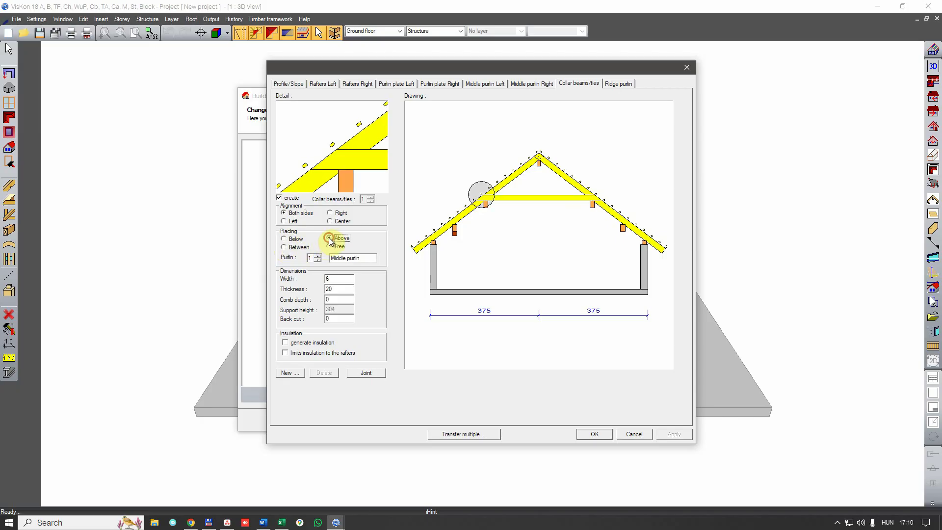
click(284, 248)
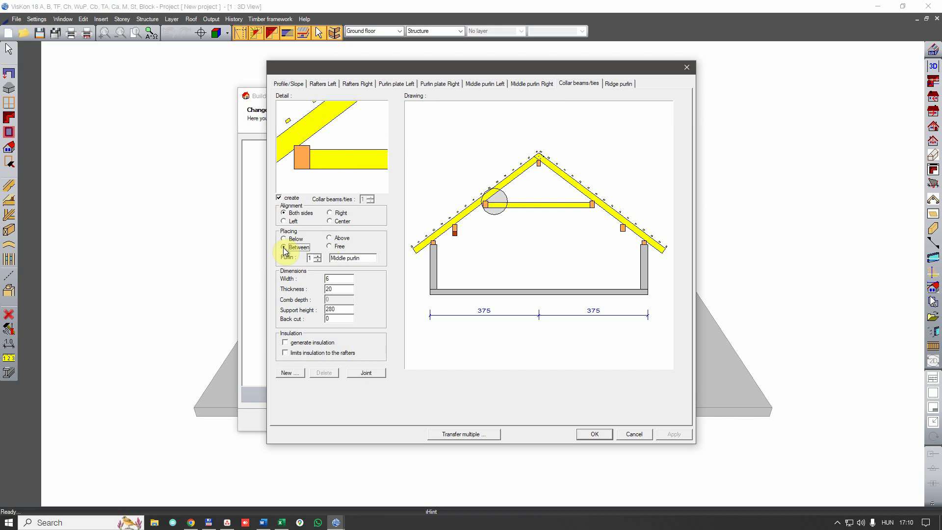
click(329, 246)
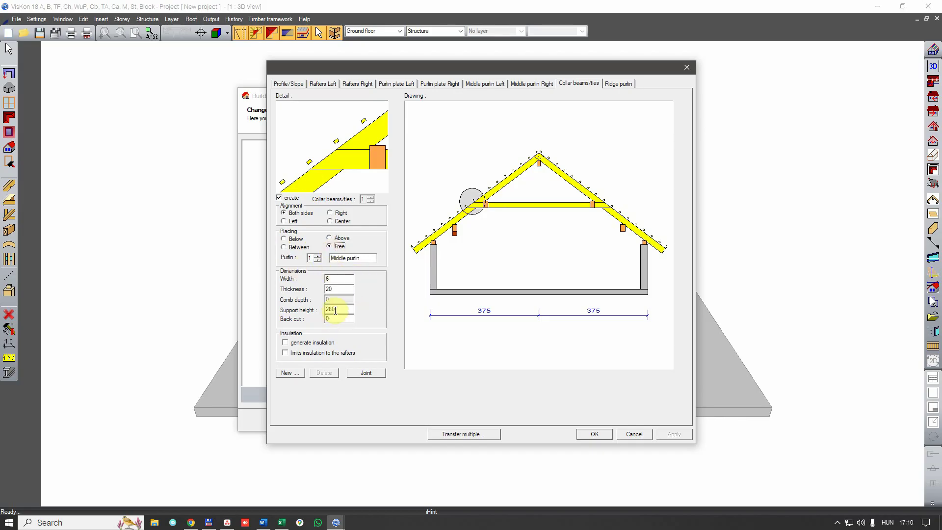
Step: Set the collar beams' width to 5, thickness to 15, support height to 250 and back cut to 1
double_click(336, 280)
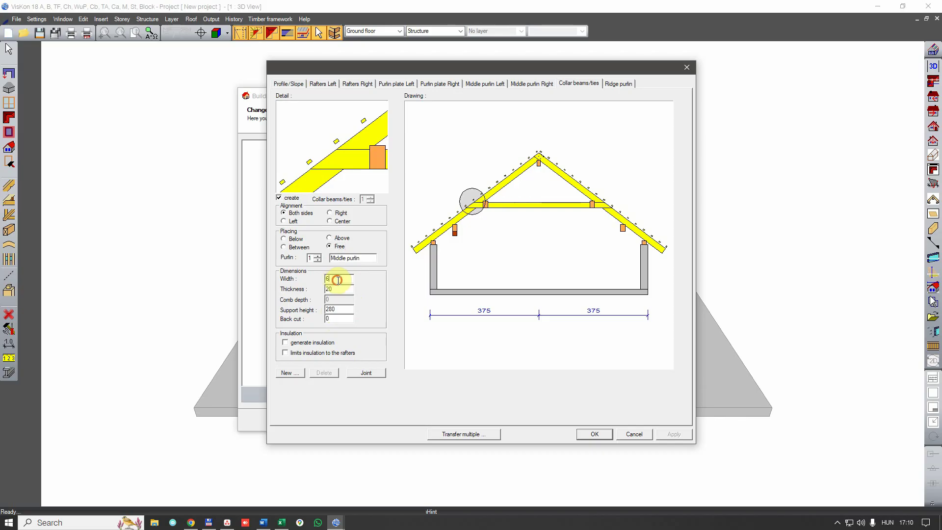
text(5)
double_click(344, 289)
text(15)
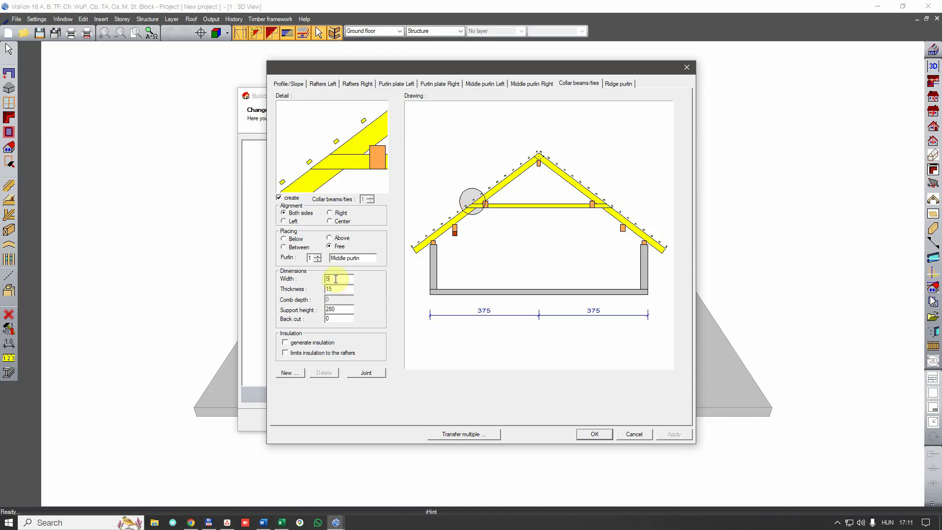
double_click(337, 310)
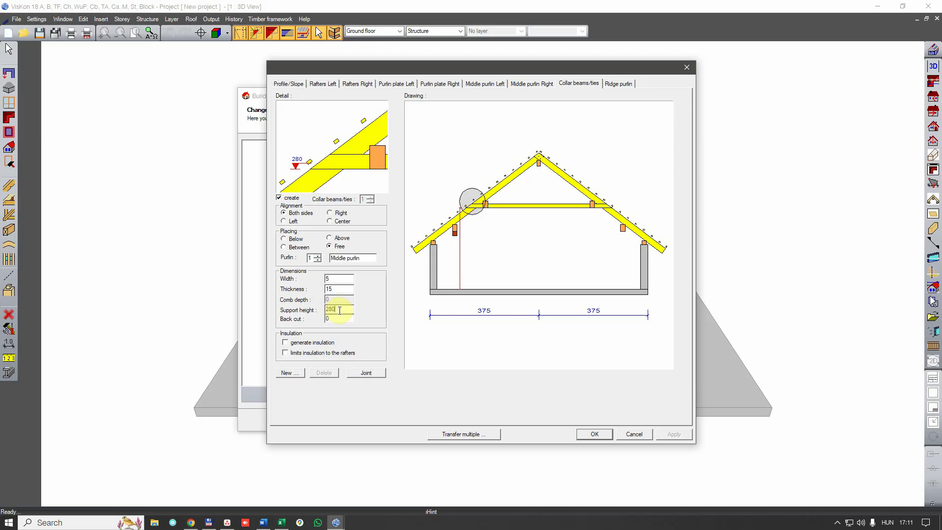
text(250)
double_click(339, 309)
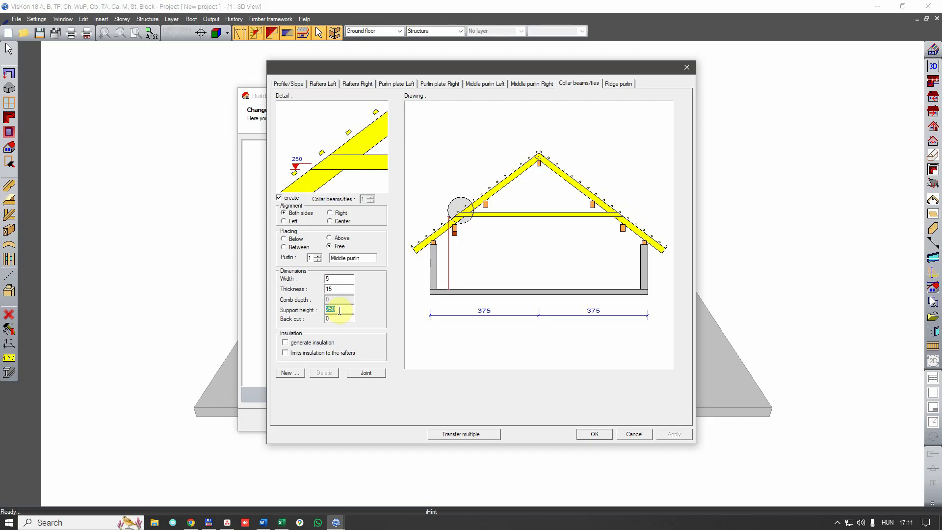
drag(336, 320, 318, 320)
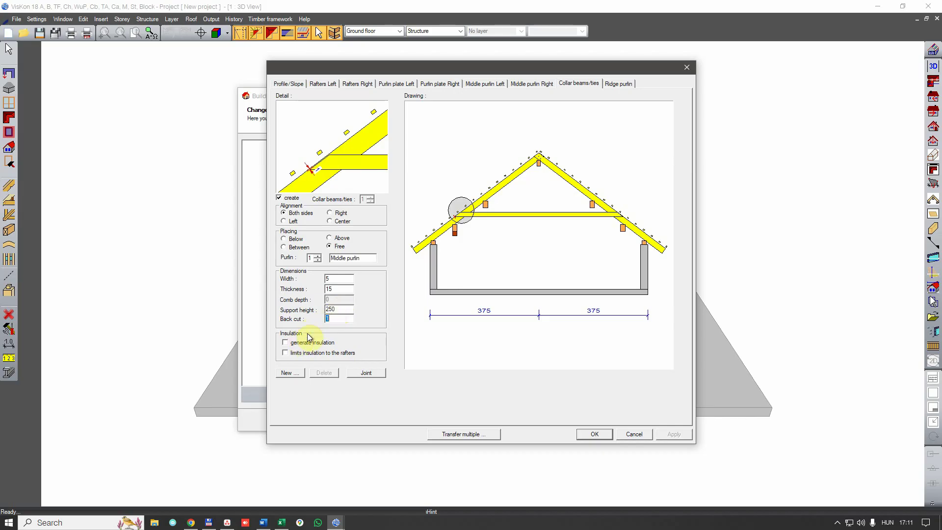
Step: Try collar beam insulation and switch it off, and add a second collar beam and delete it
click(286, 343)
click(288, 343)
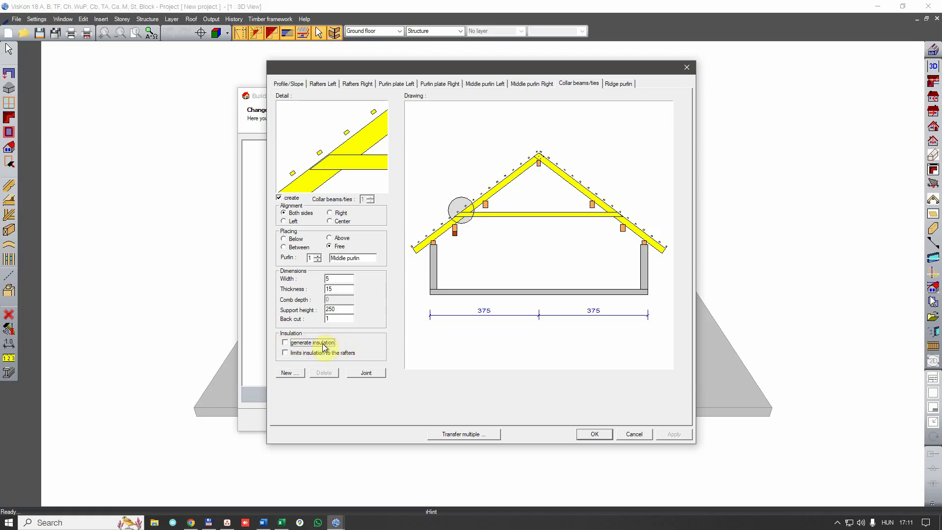
click(297, 375)
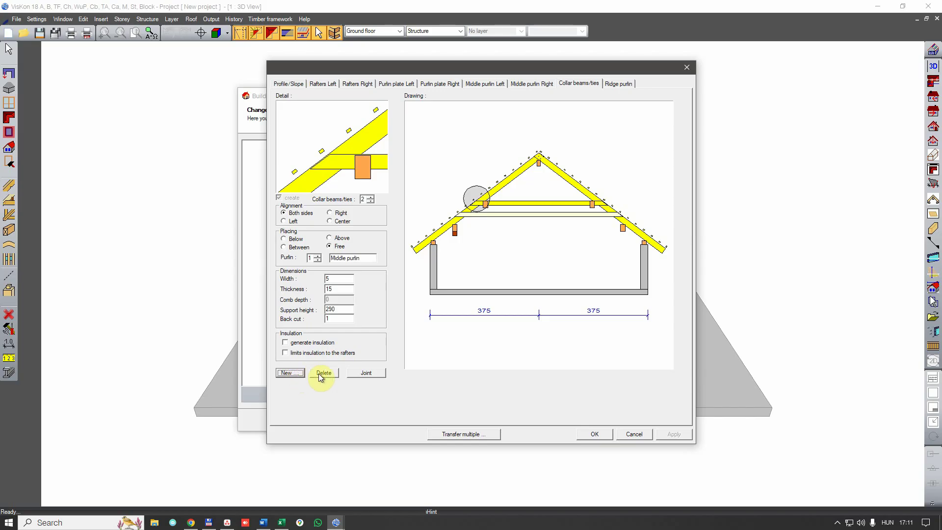
click(320, 374)
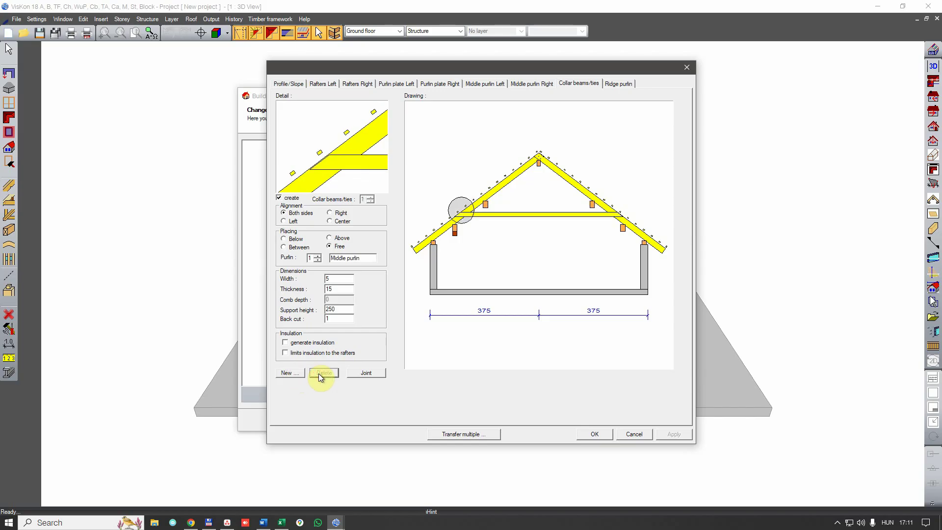
Step: Enable drilling for the joint between collar beams and rafters with a diameter of 1.2
click(367, 373)
click(359, 307)
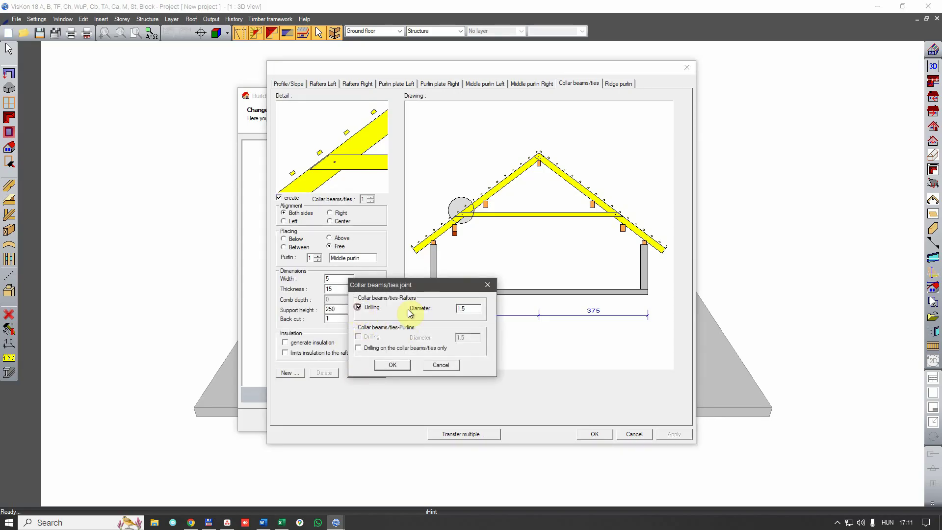
double_click(464, 308)
text(1,2)
drag(466, 308, 443, 310)
click(393, 365)
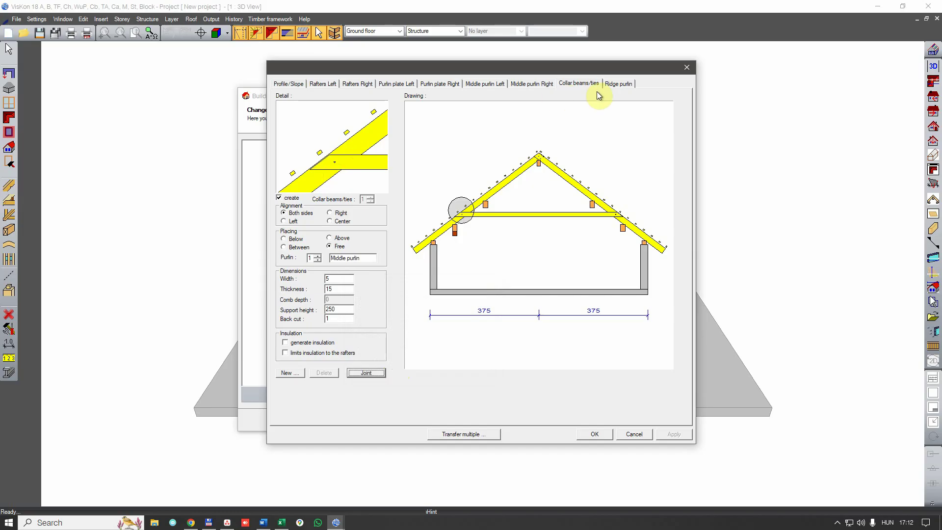
Step: Create ridge straps at the ridge purlin with width 5, thickness 10 and alignment on both sides
click(619, 84)
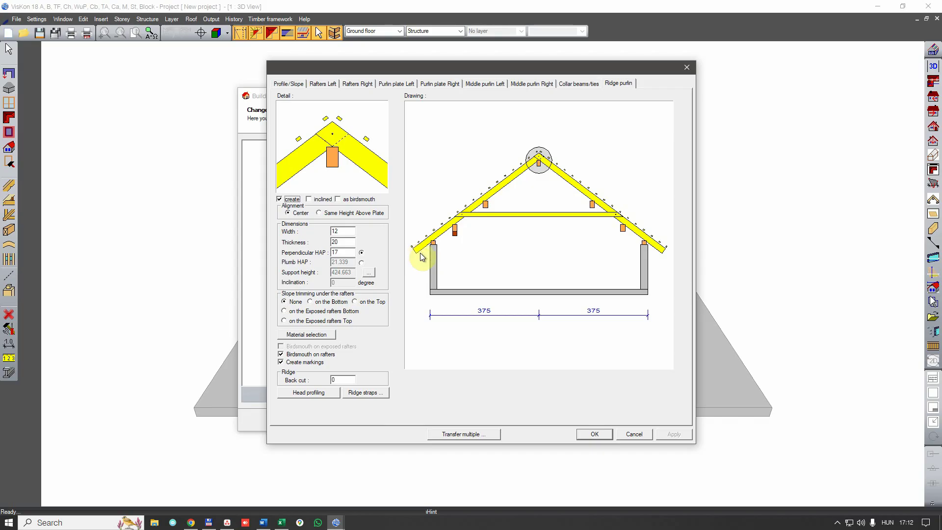
click(363, 393)
drag(407, 235, 519, 184)
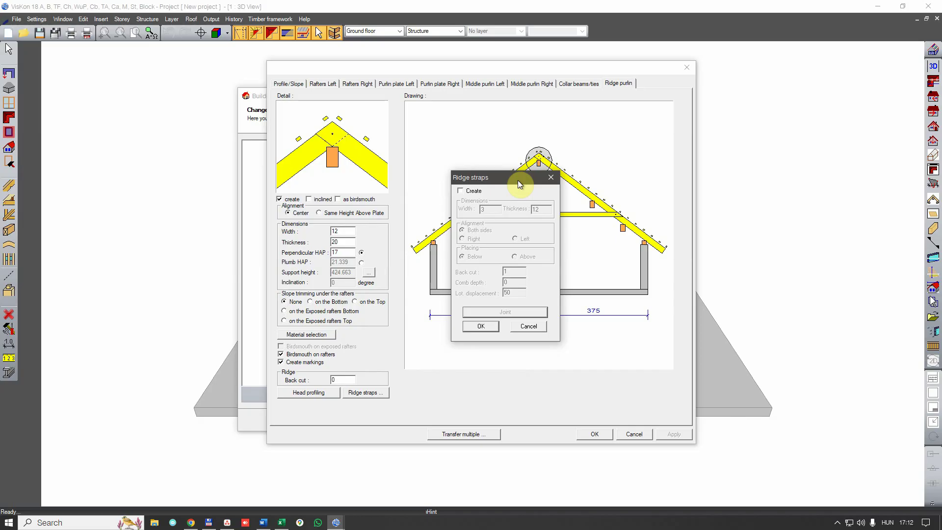
click(460, 190)
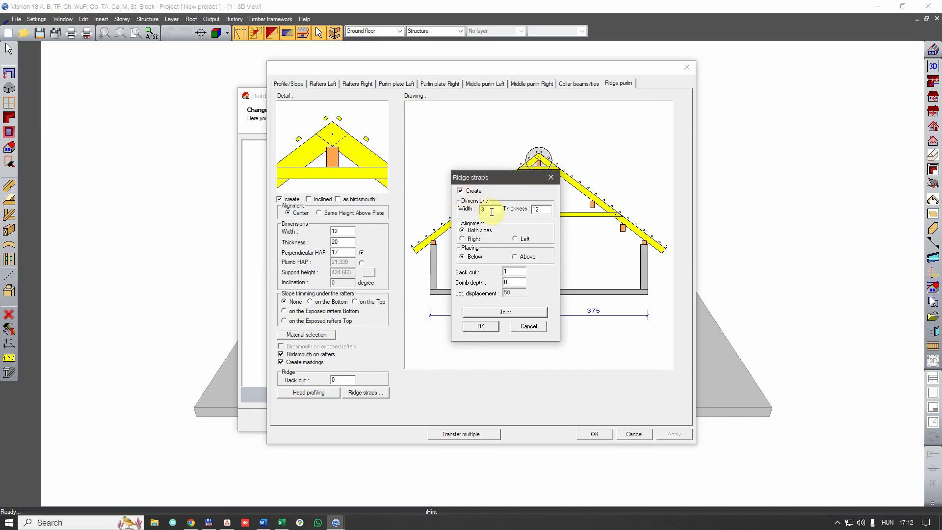
double_click(491, 209)
text(5)
click(537, 210)
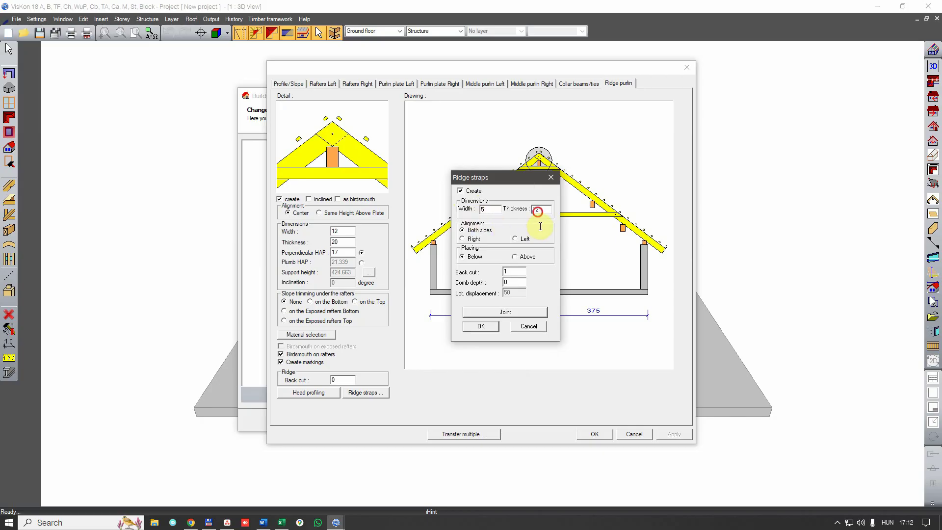
double_click(539, 210)
text(10)
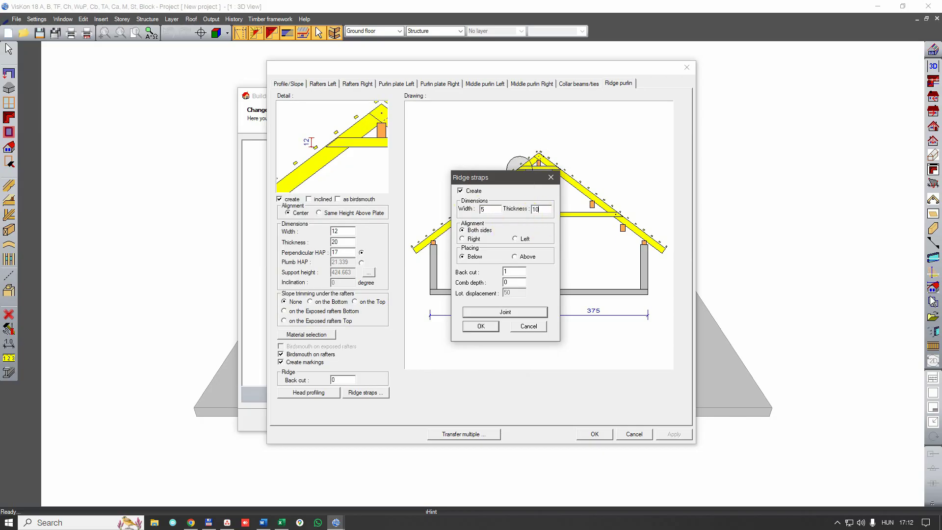
click(462, 230)
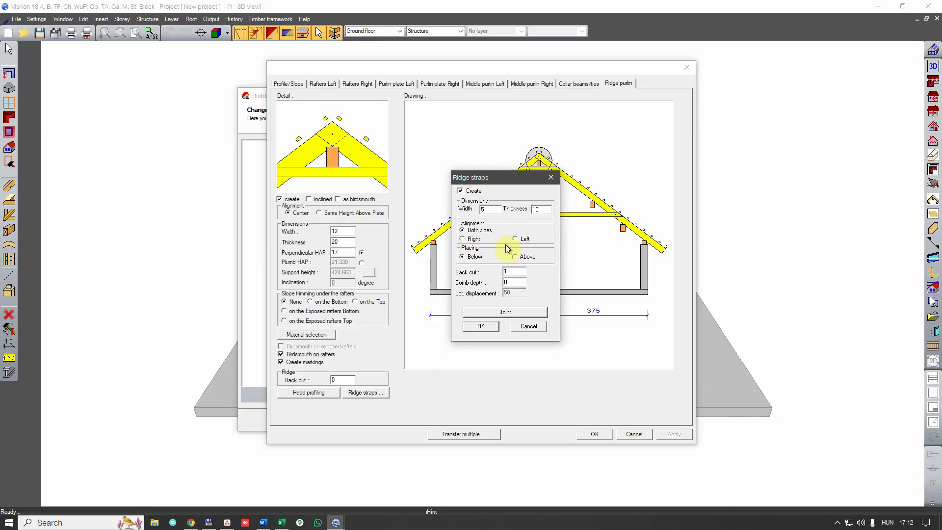
Step: Enable drilling for the joint between the ridge straps and rafters with a diameter of 1.2, and accept the ridge straps
click(504, 313)
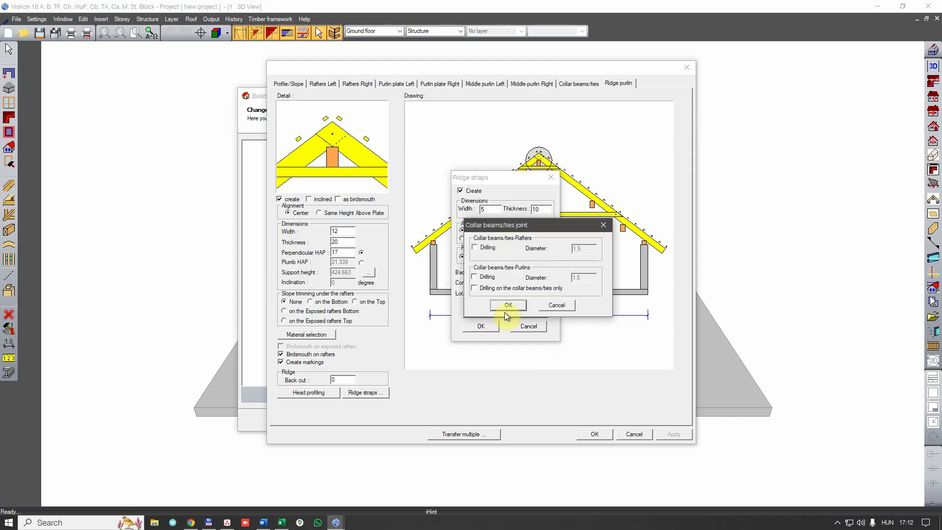
click(474, 247)
double_click(585, 254)
text(1.2)
click(516, 306)
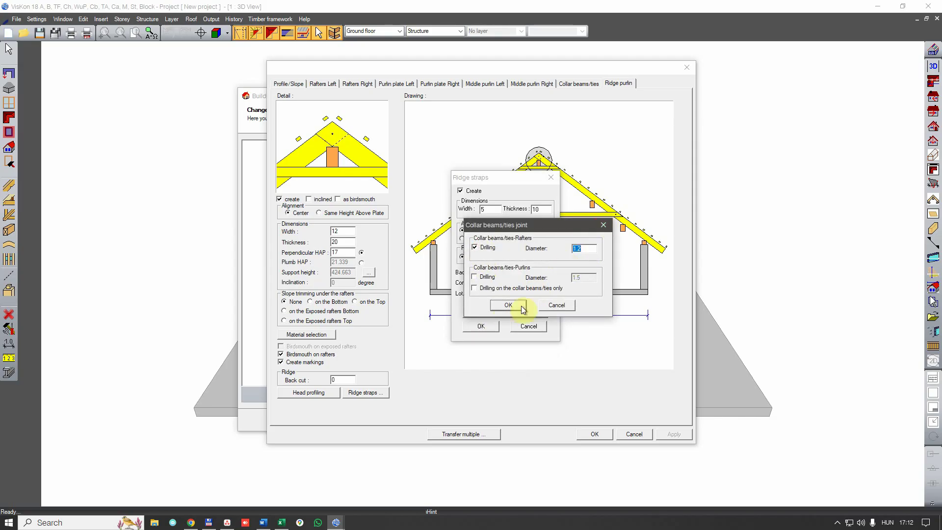
click(487, 326)
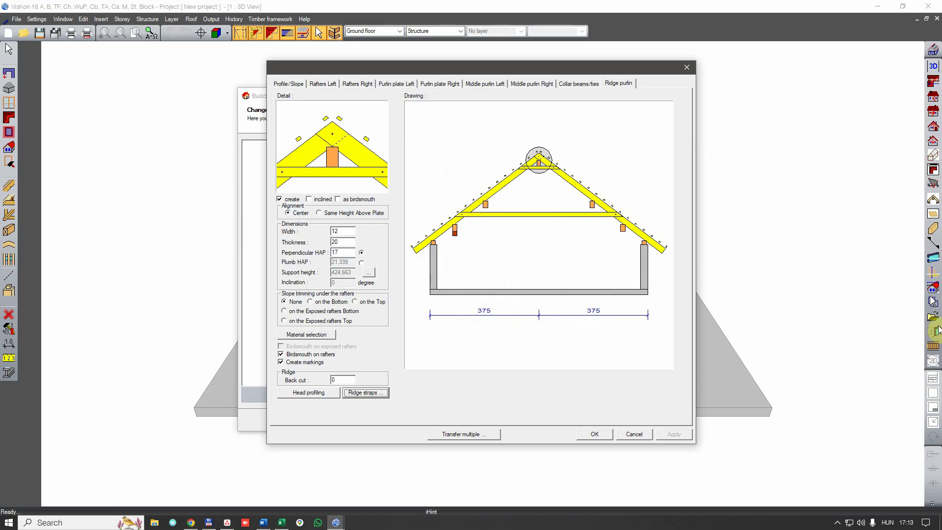
Step: Transfer the main roof profile's settings to the front wing and both side hip profiles, and accept the profile
click(289, 83)
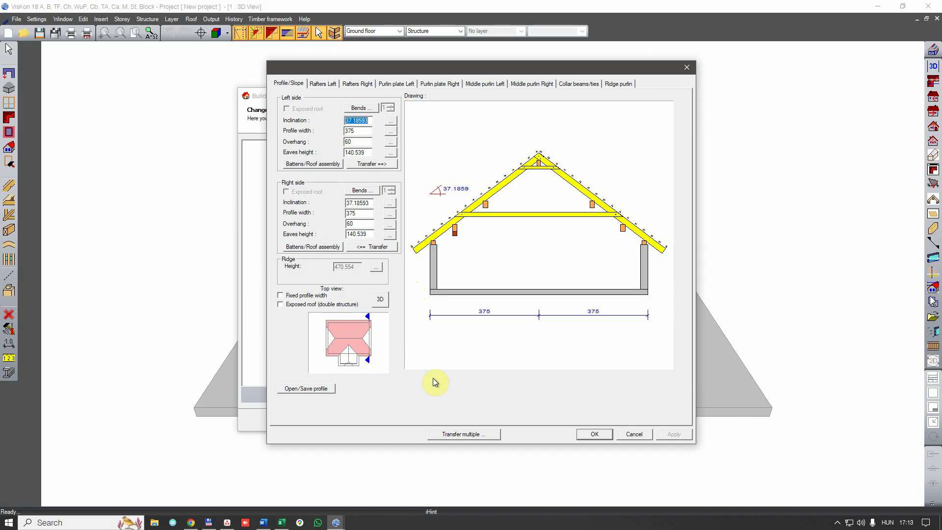
click(464, 435)
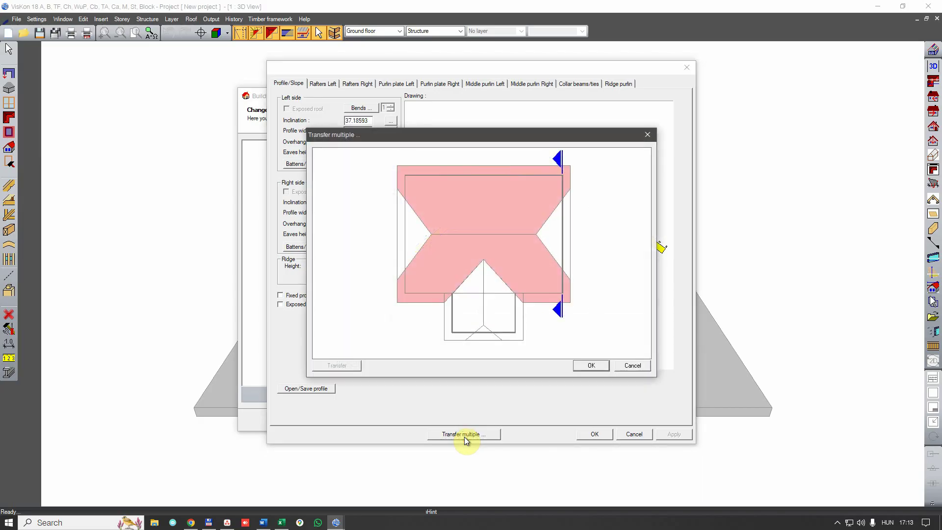
click(474, 311)
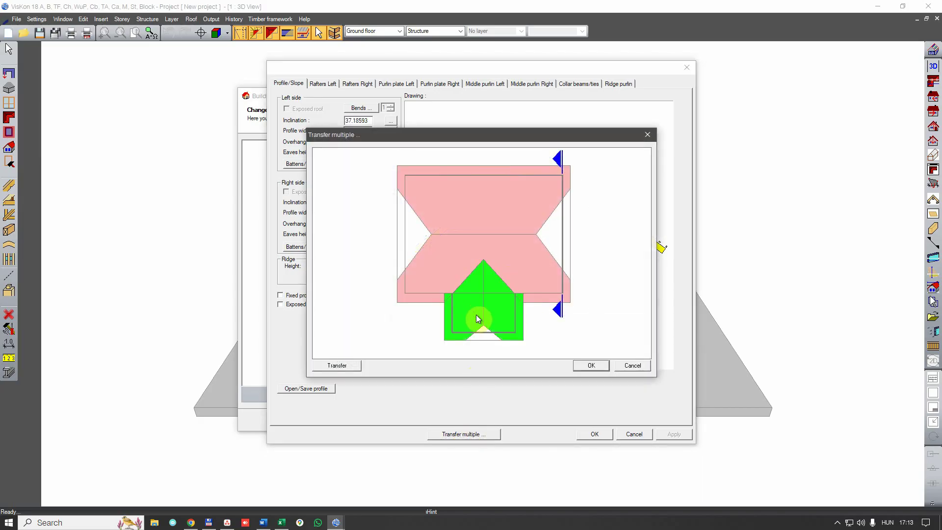
click(556, 241)
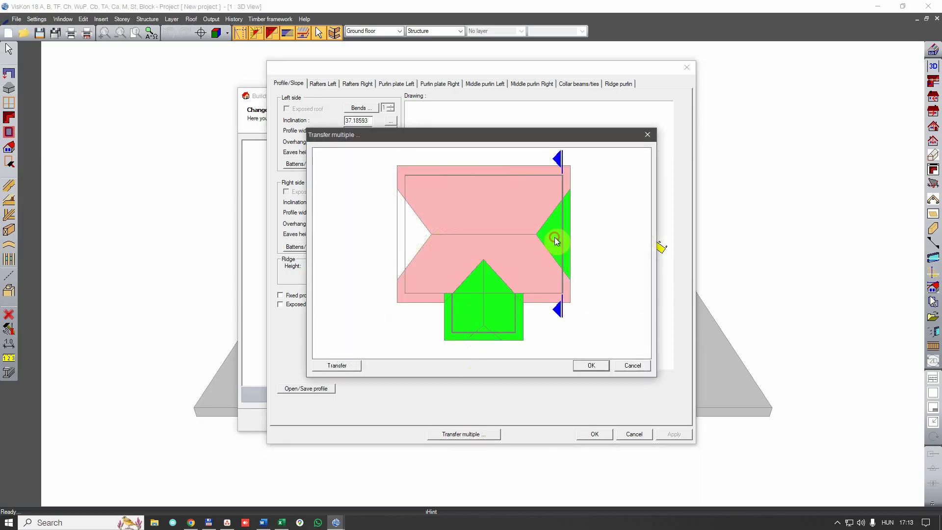
click(415, 235)
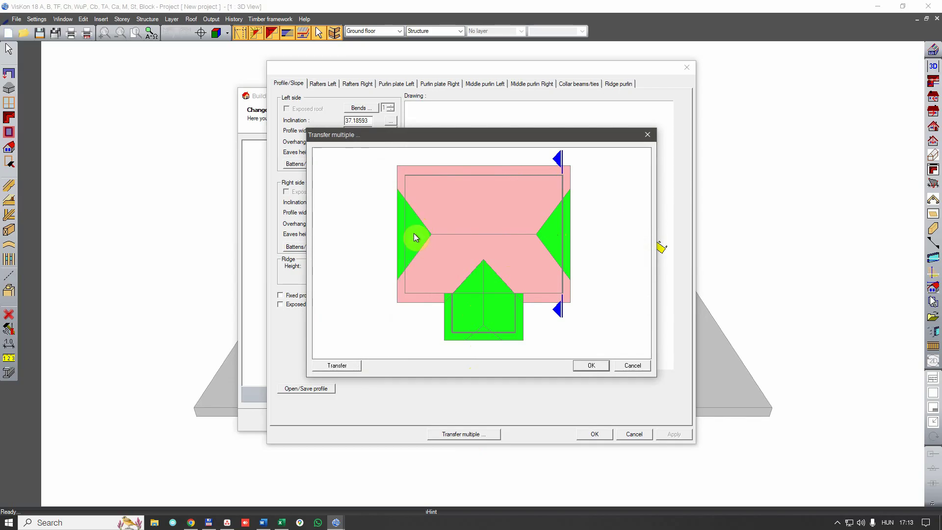
click(340, 367)
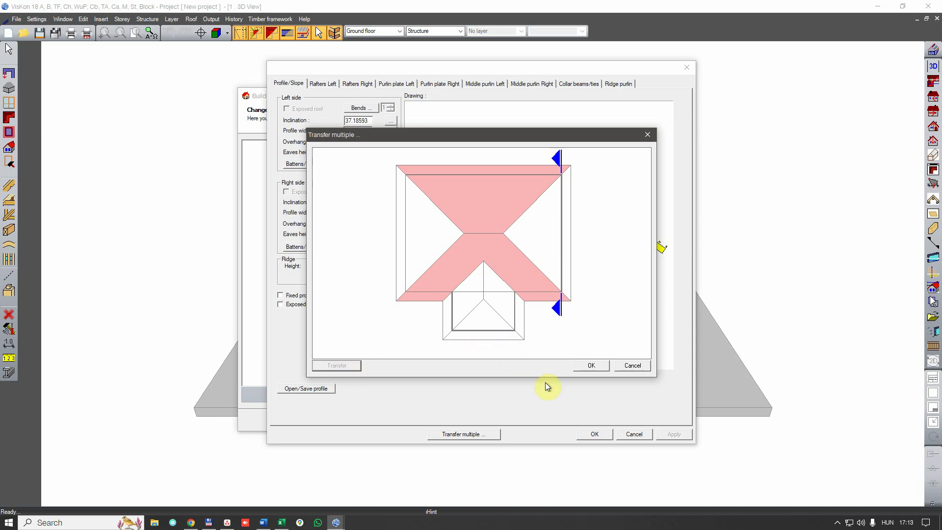
click(583, 366)
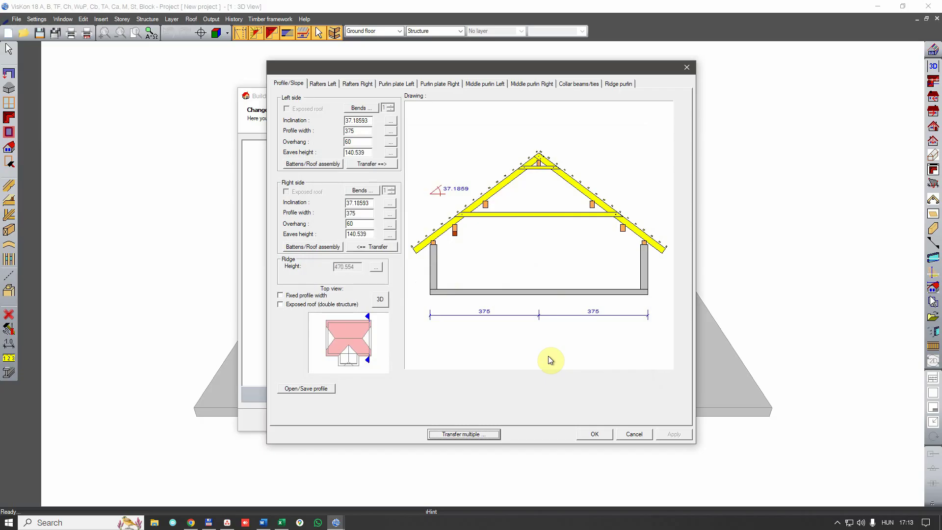
click(587, 434)
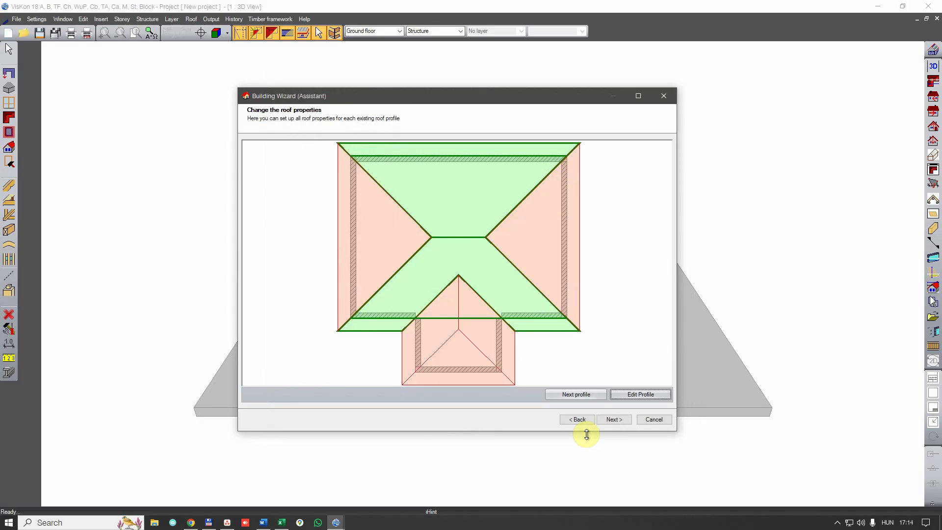
Step: Continue to the automatic rafters arrangement and try a maximum rafter distance of 90 cm
click(622, 420)
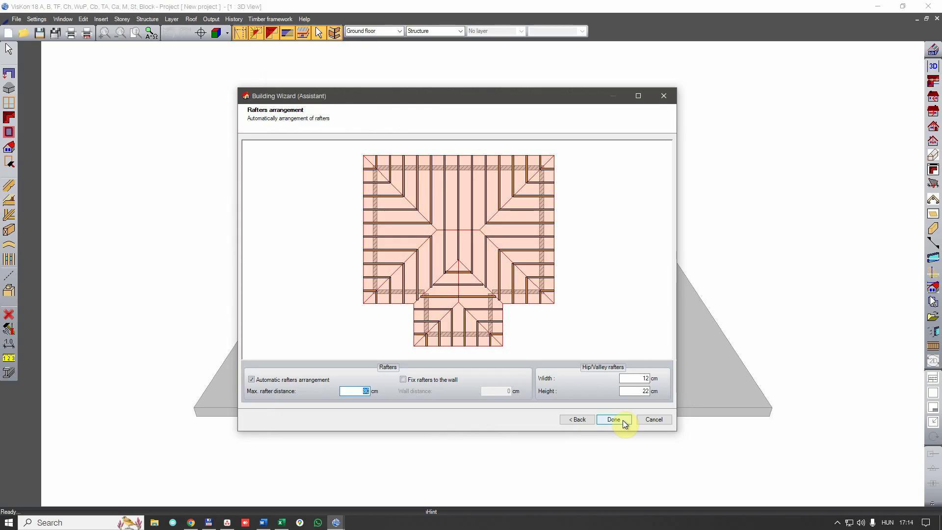
click(356, 390)
text(90)
key(Tab)
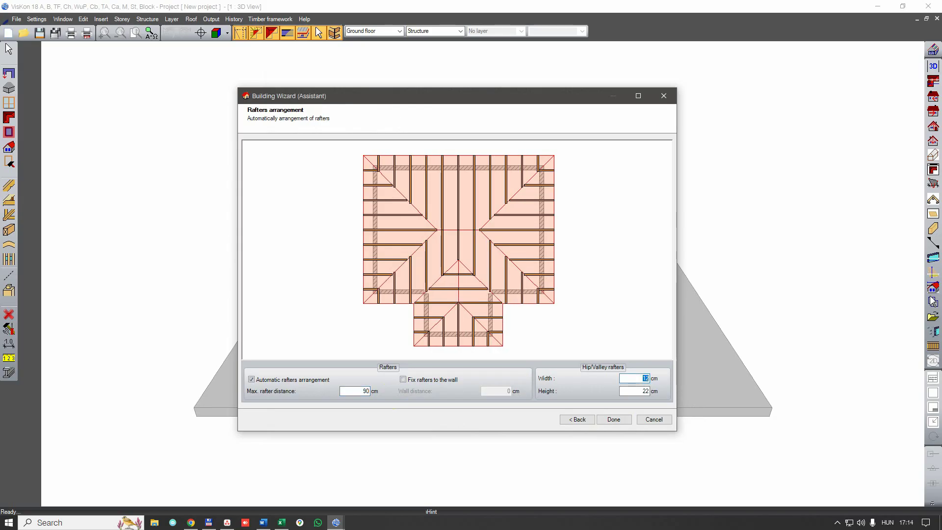
Step: Fix the rafters to the wall with a wall distance of -10 cm and a maximum rafter distance of 80 cm
click(409, 379)
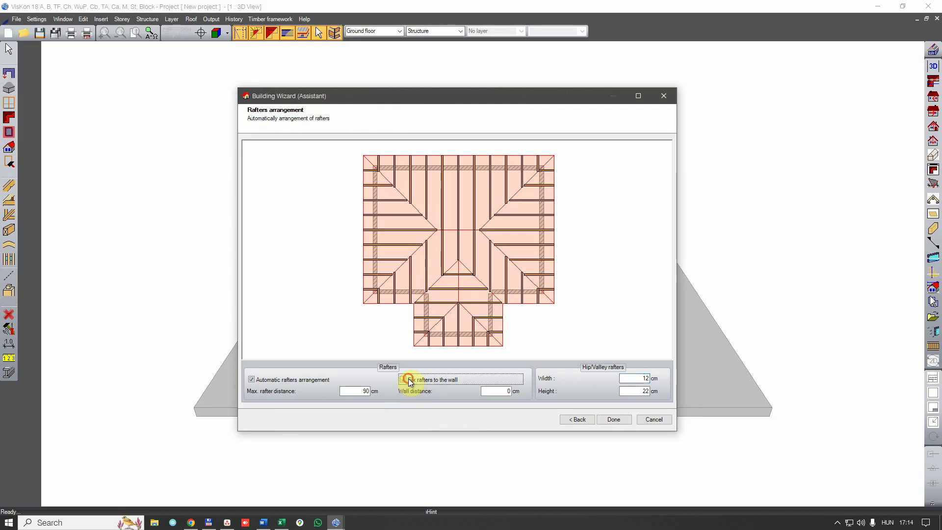
drag(498, 393, 510, 397)
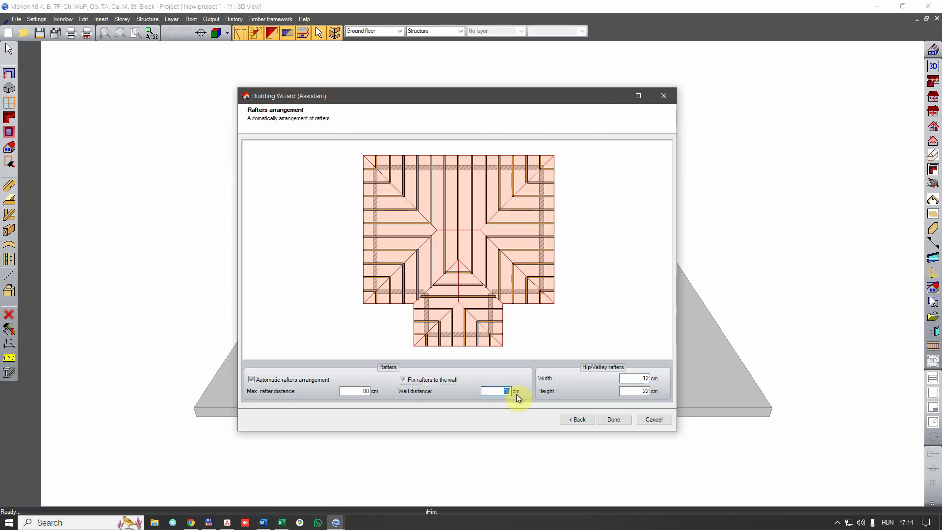
text(-10)
key(Tab)
click(493, 395)
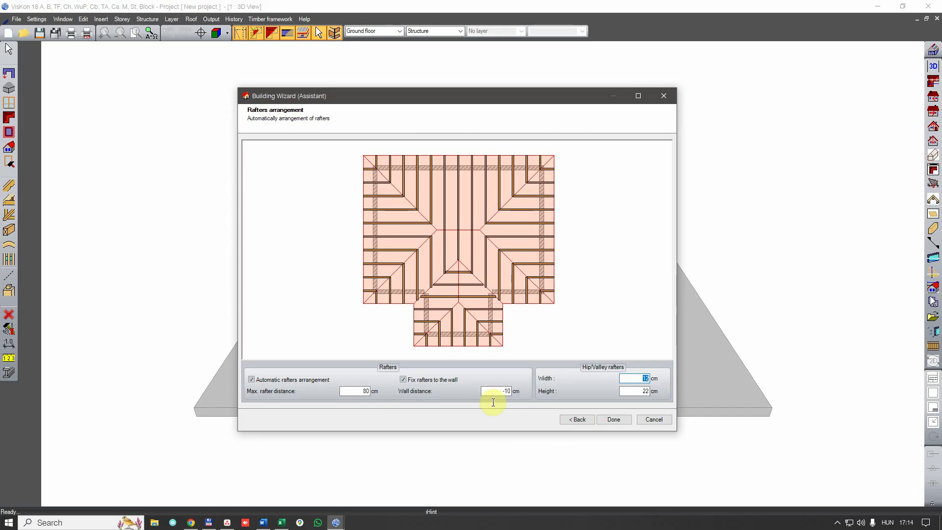
drag(358, 389, 380, 391)
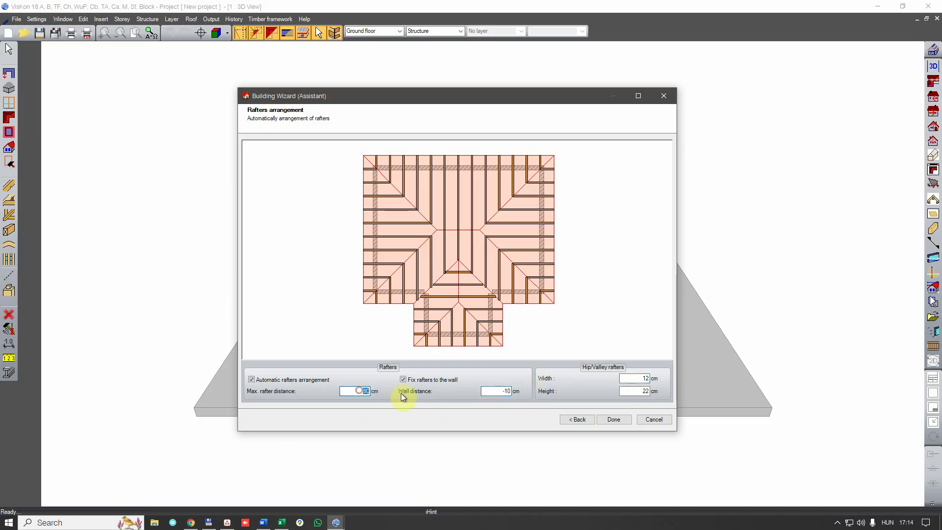
drag(500, 389, 518, 393)
Step: Set the hip/valley rafters' width to 15 cm and height to 20 cm
click(634, 379)
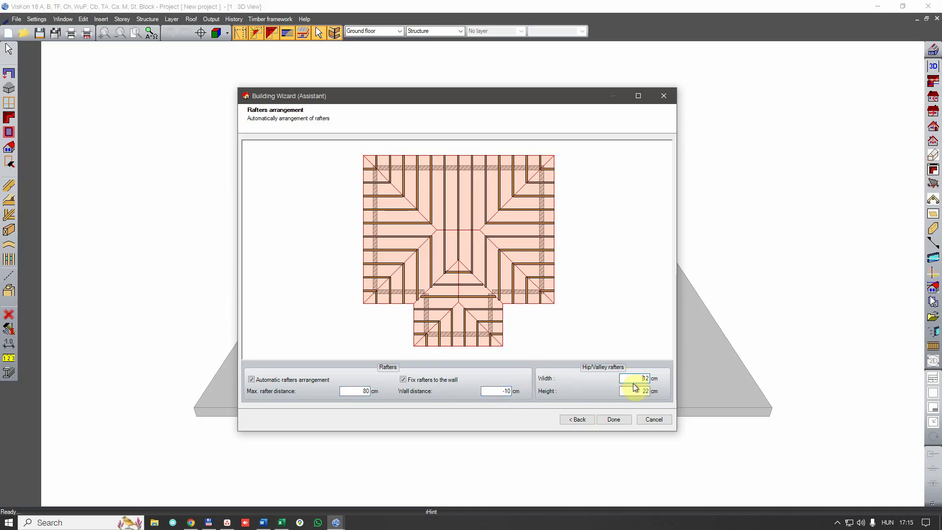
drag(635, 379, 661, 381)
text(15)
key(Tab)
text(20)
Step: Complete the Building Wizard and pick the building's target point on the left edge of the floor slab
click(624, 421)
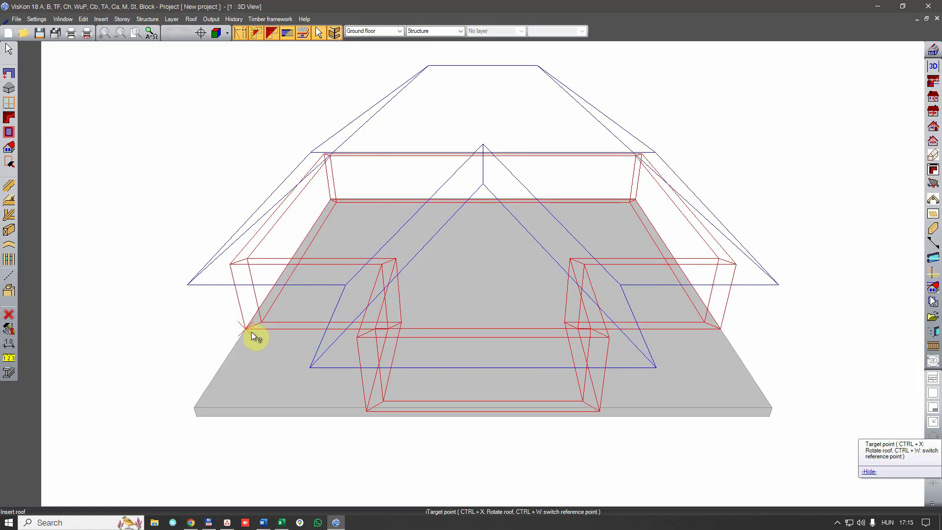
click(252, 326)
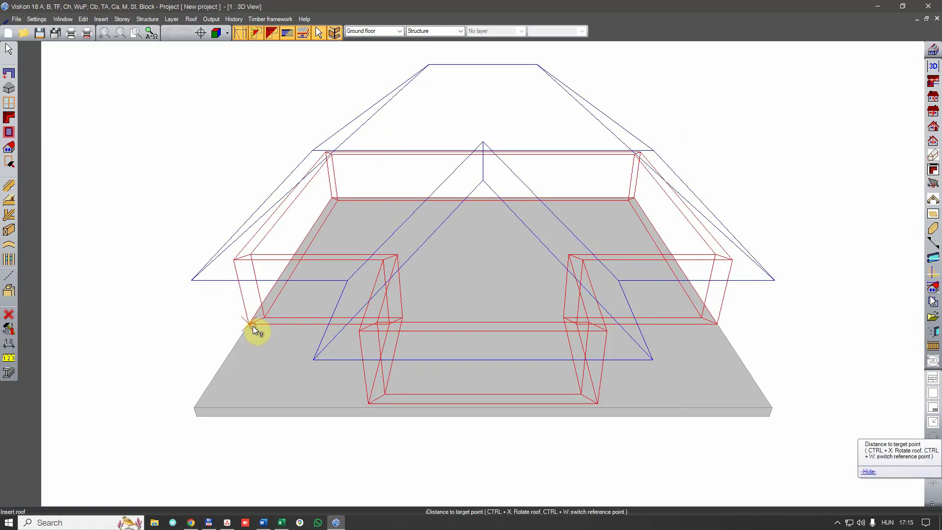
click(252, 326)
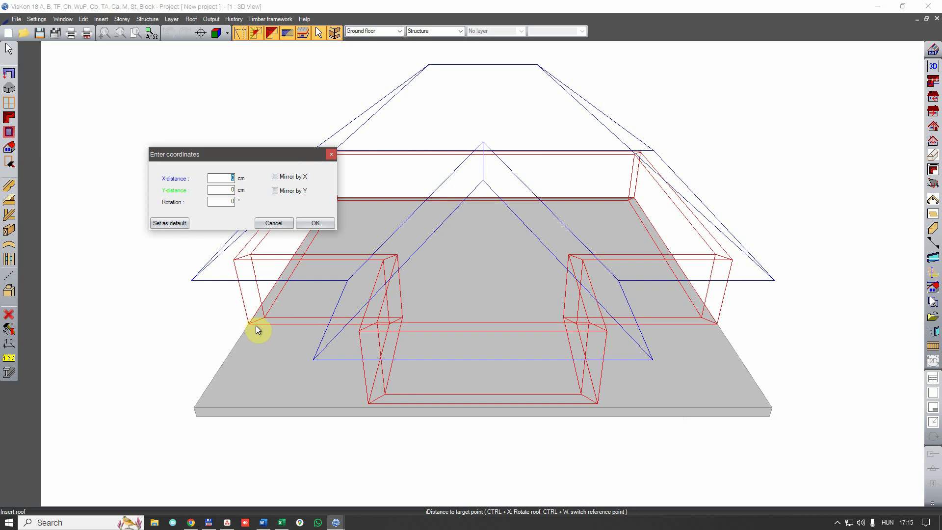
Step: Try offsetting the building by an X-distance of 20 cm and a Y-distance of -20 cm, and reset both to 0
text(20)
key(Tab)
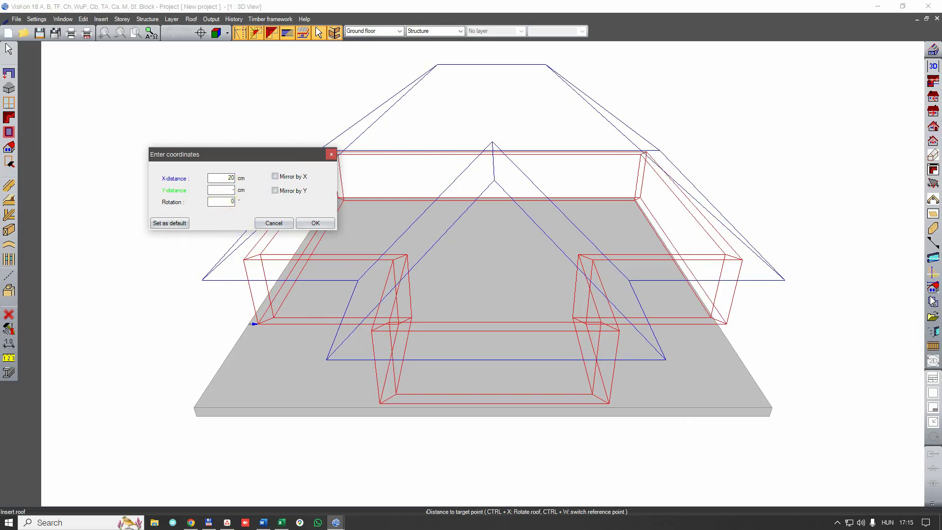
text(20)
click(224, 177)
click(224, 189)
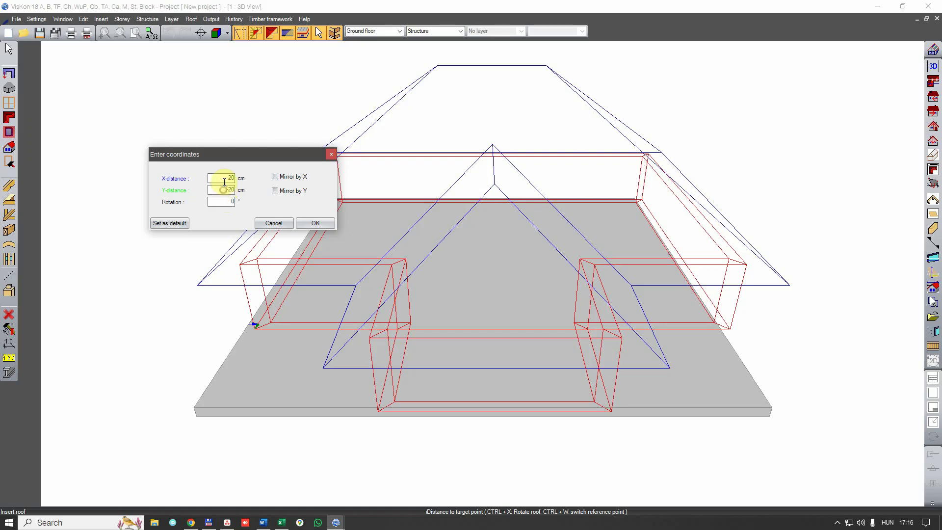
click(223, 180)
click(222, 190)
text(-)
drag(225, 180, 245, 194)
text(00)
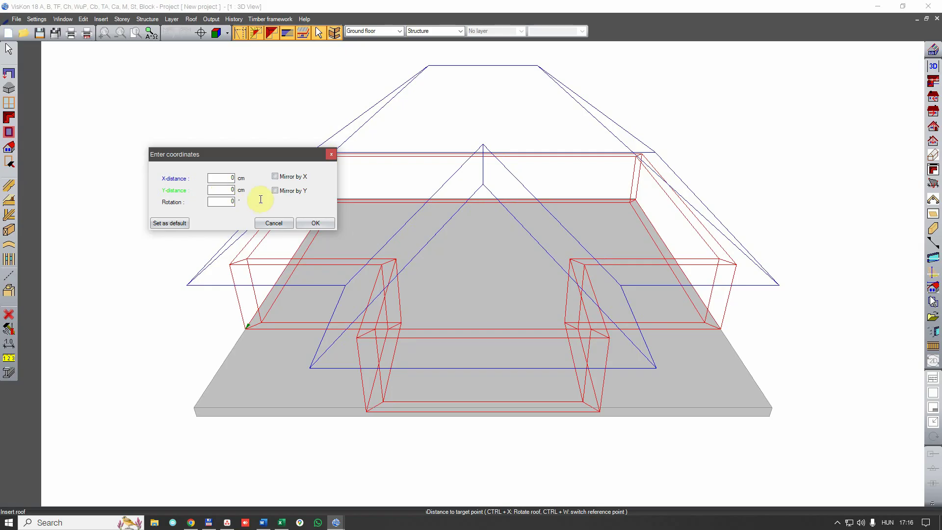
Step: Try mirroring the building by X and by Y, and switch both options off
click(225, 178)
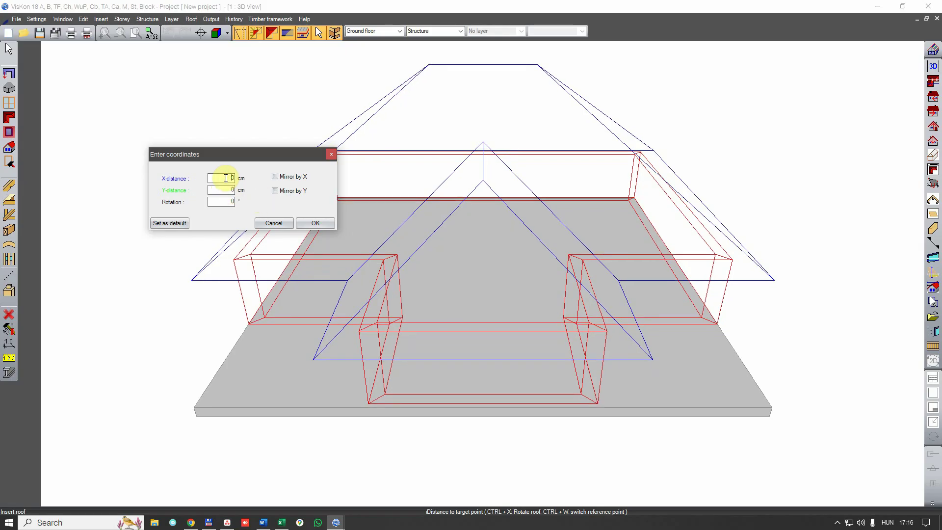
click(278, 177)
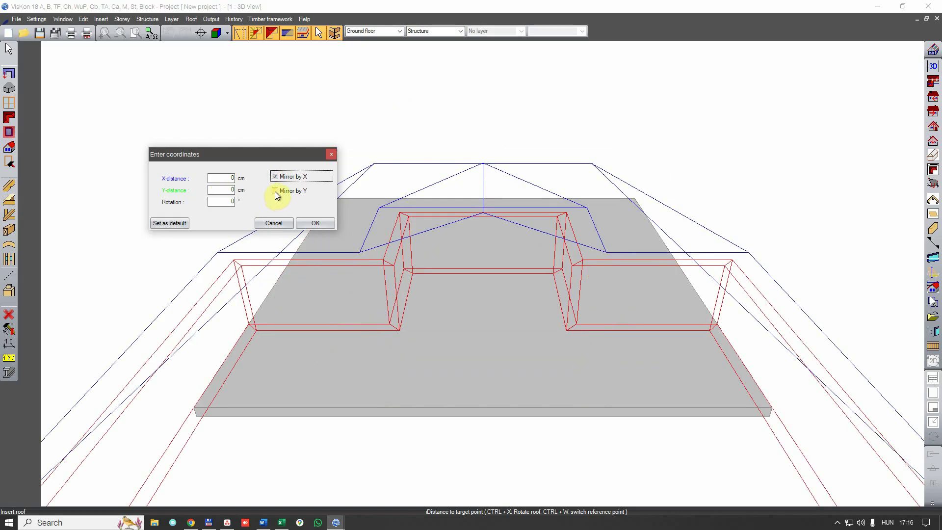
click(277, 192)
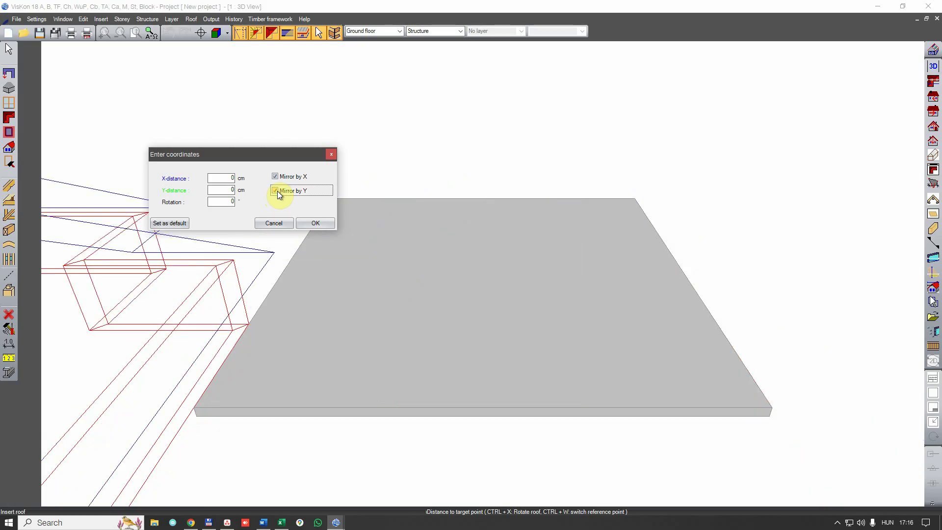
click(274, 189)
click(279, 177)
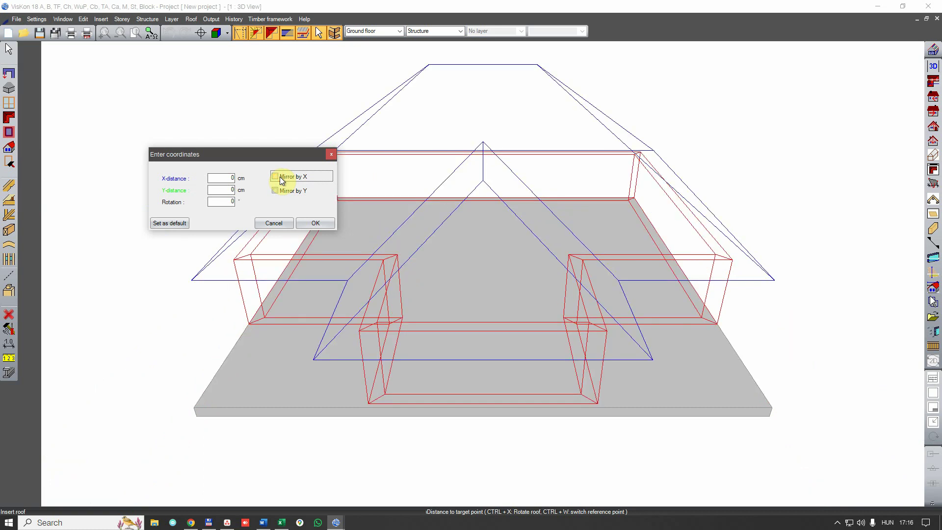
Step: Insert the building at the target point with X-distance, Y-distance and rotation of 0 and no mirroring
click(317, 224)
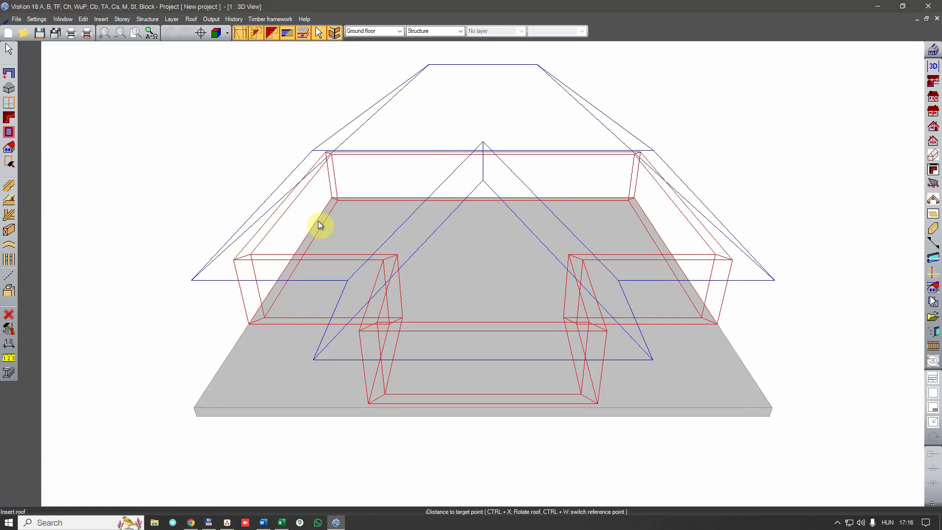
click(319, 226)
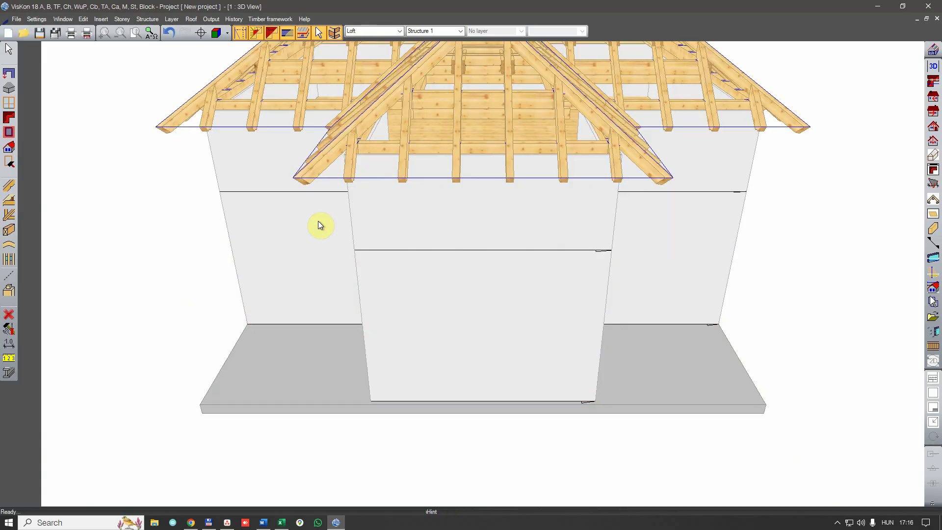
Step: Examine the generated building in 3D from several sides, including a close look at the roof framing
scroll(318, 222, down, 3)
drag(482, 299, 645, 288)
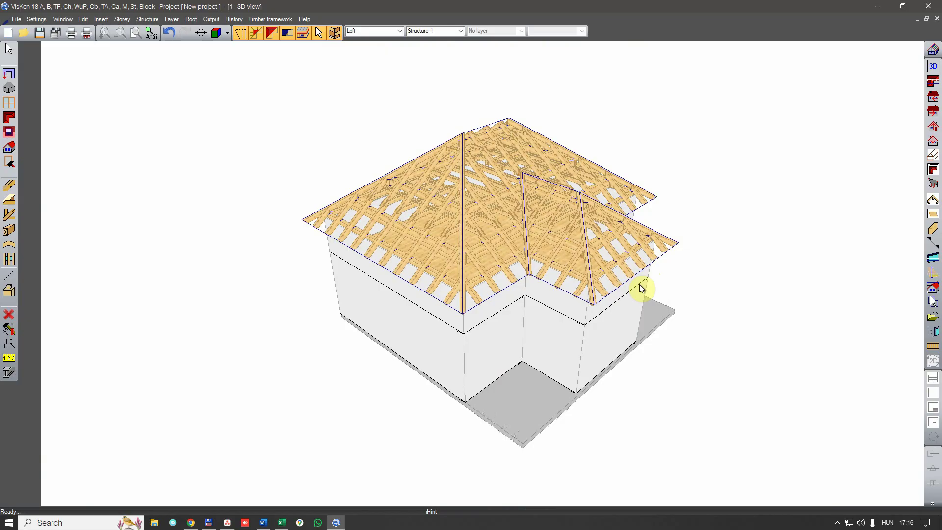
drag(647, 216, 305, 289)
scroll(448, 211, up, 4)
middle_drag(396, 202, 475, 340)
drag(435, 288, 481, 312)
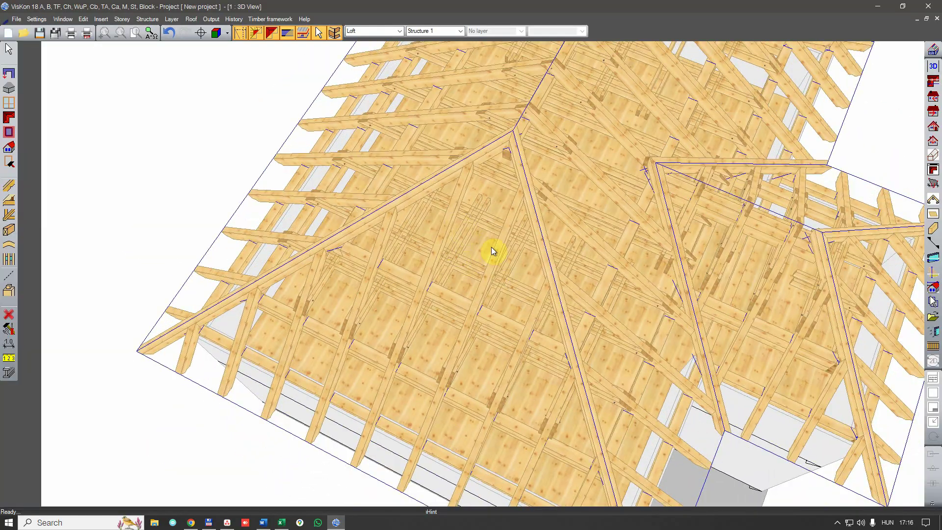
drag(560, 324, 552, 223)
scroll(481, 206, down, 4)
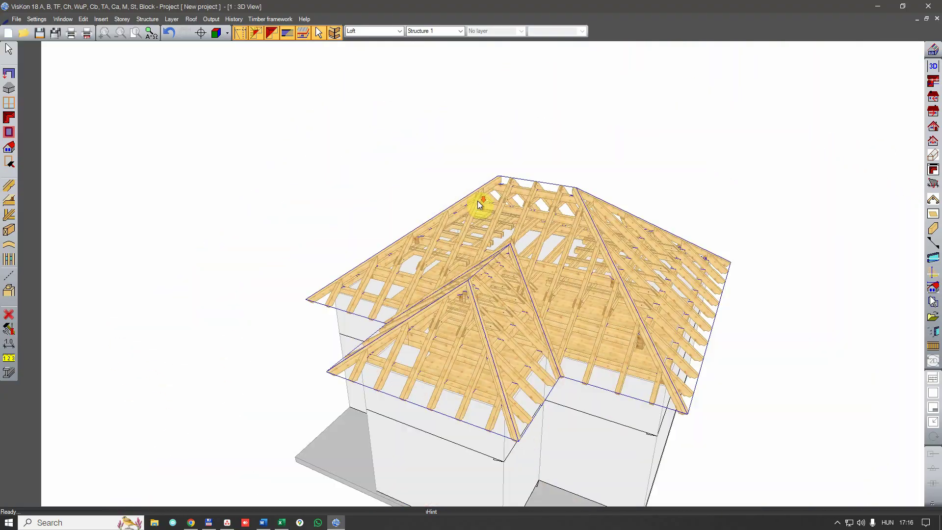
middle_drag(564, 303, 512, 193)
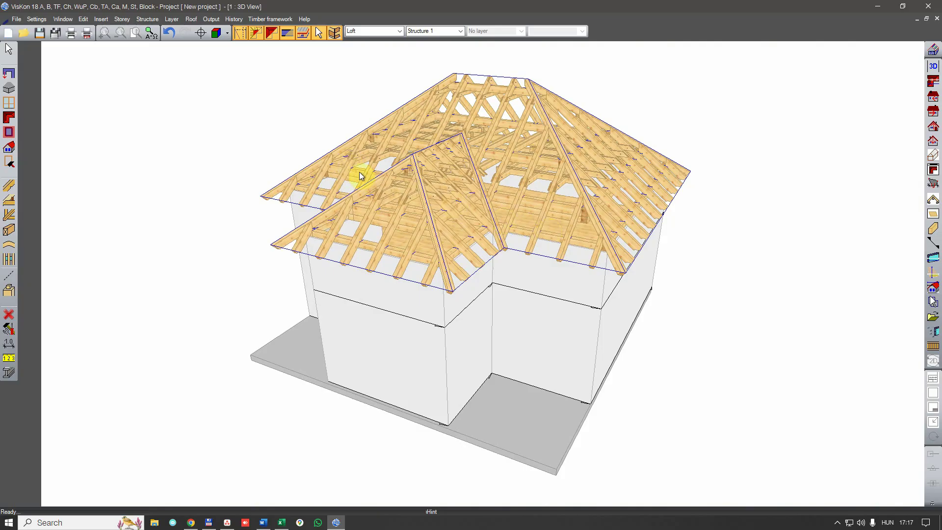
Step: Start the computation list output and save the project to the Desktop as an XML file named "test test 22"
click(212, 20)
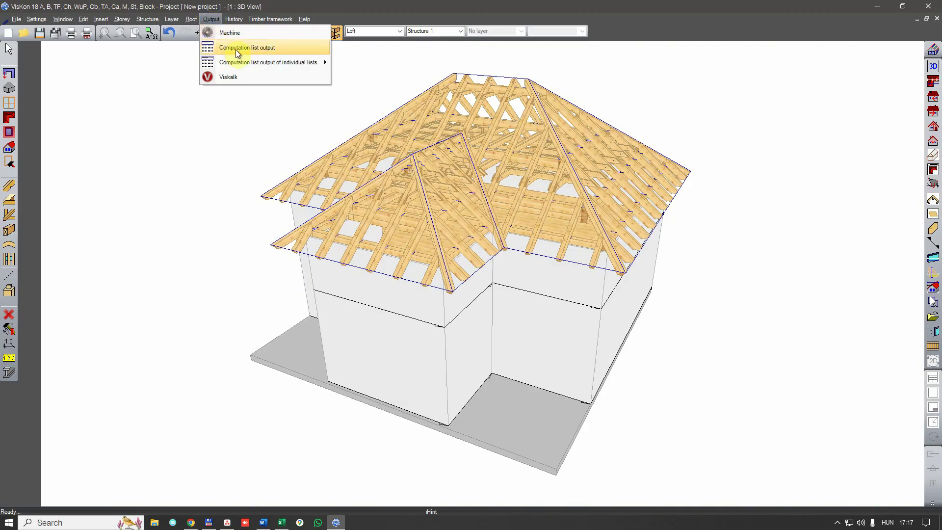
click(255, 51)
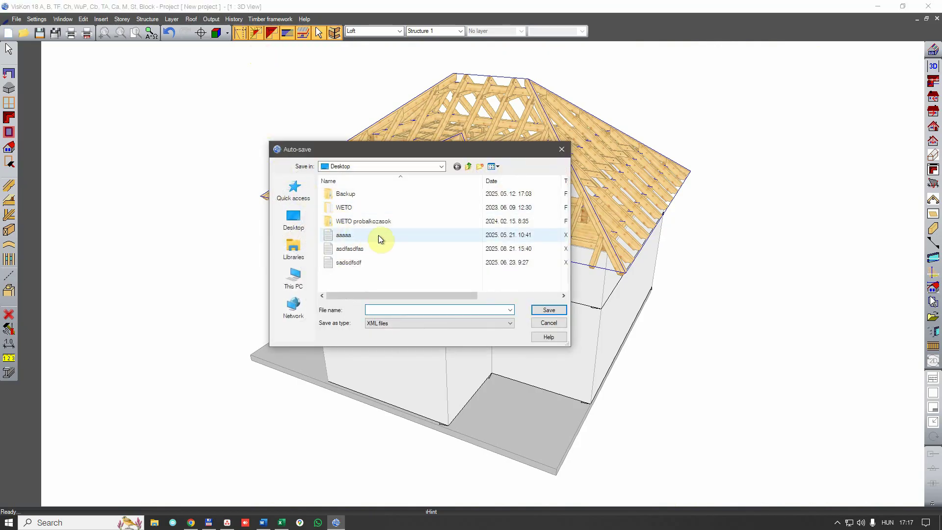
click(294, 221)
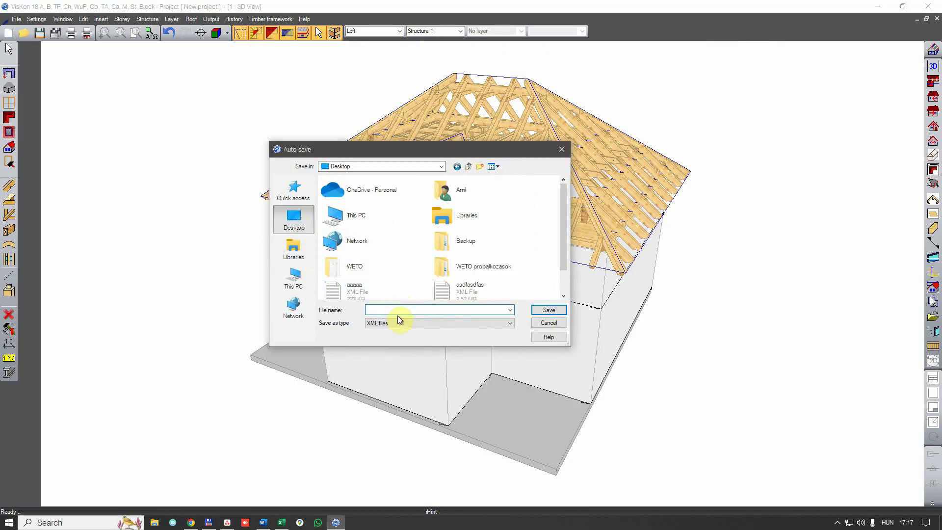
text(test test 22)
click(548, 312)
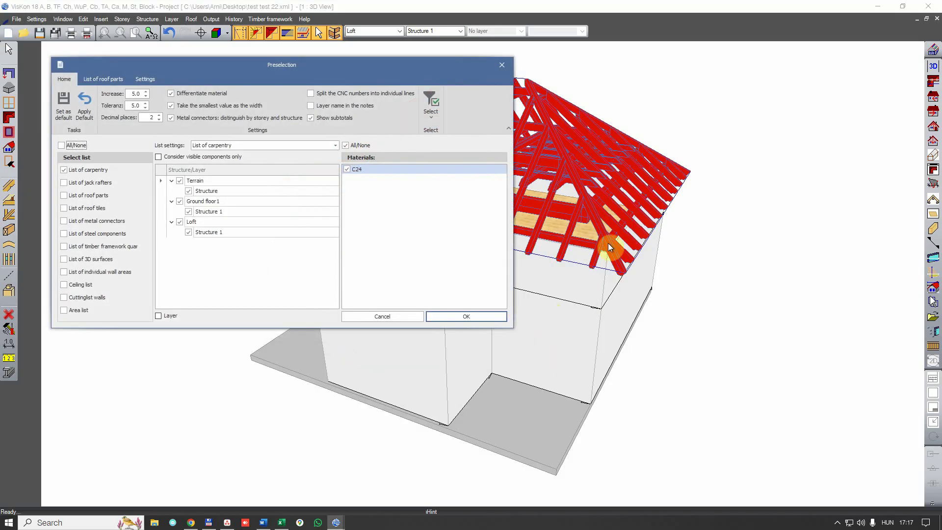
Step: Generate the List of carpentry for all storeys with material C24 and review its entries down to the totals
drag(392, 64, 564, 88)
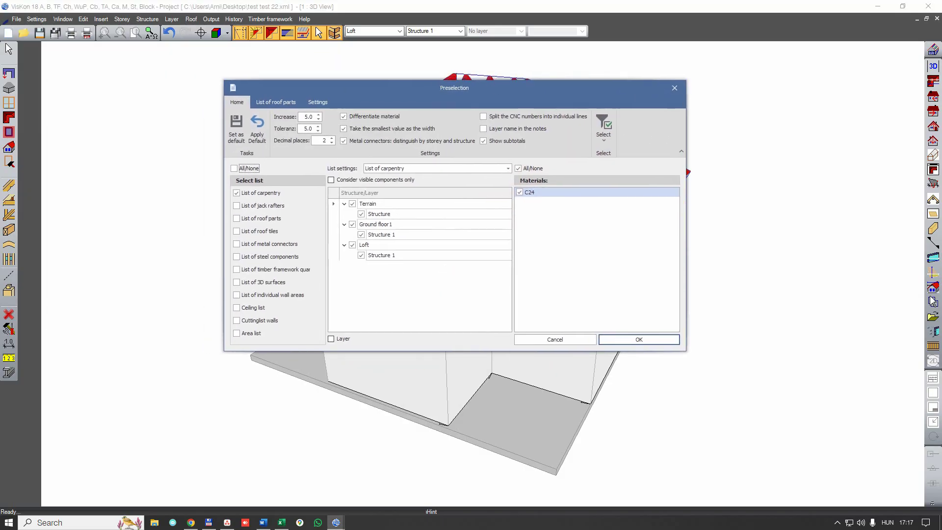
click(627, 339)
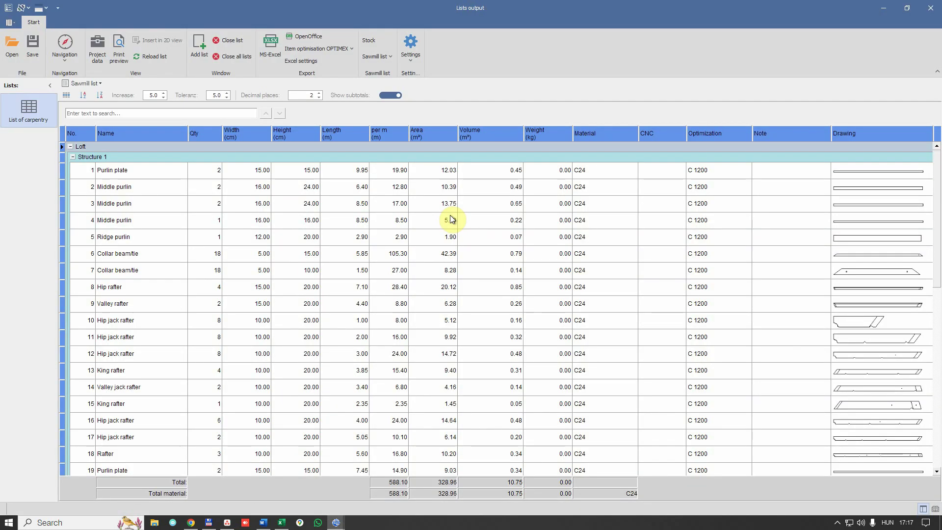
scroll(564, 294, down, 7)
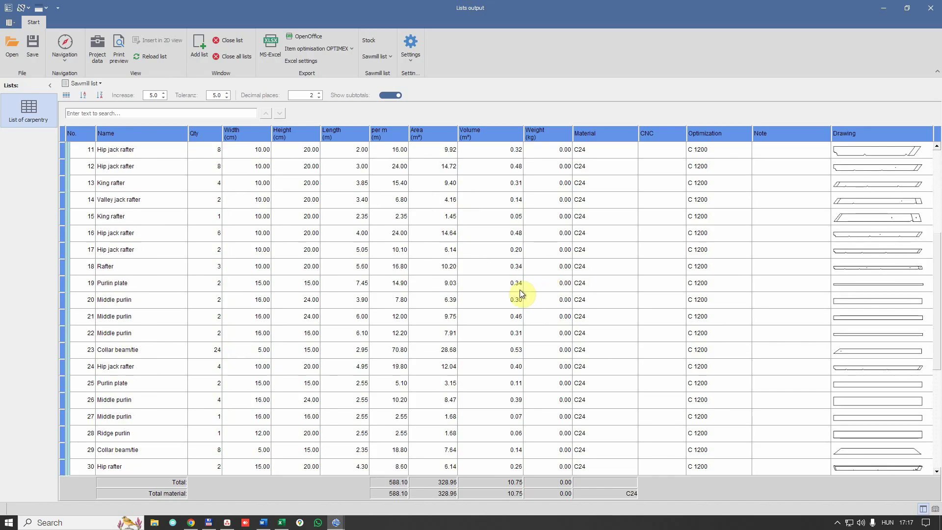
scroll(520, 293, down, 3)
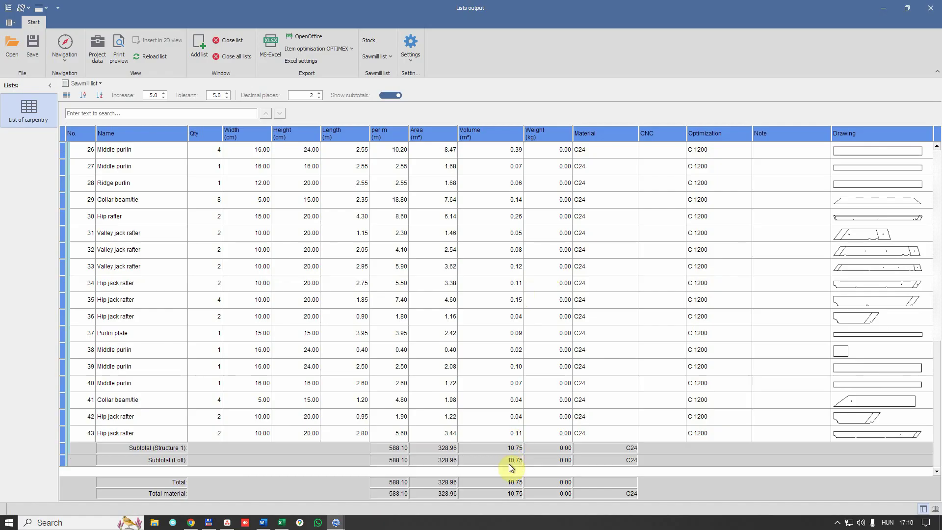
scroll(523, 377, up, 10)
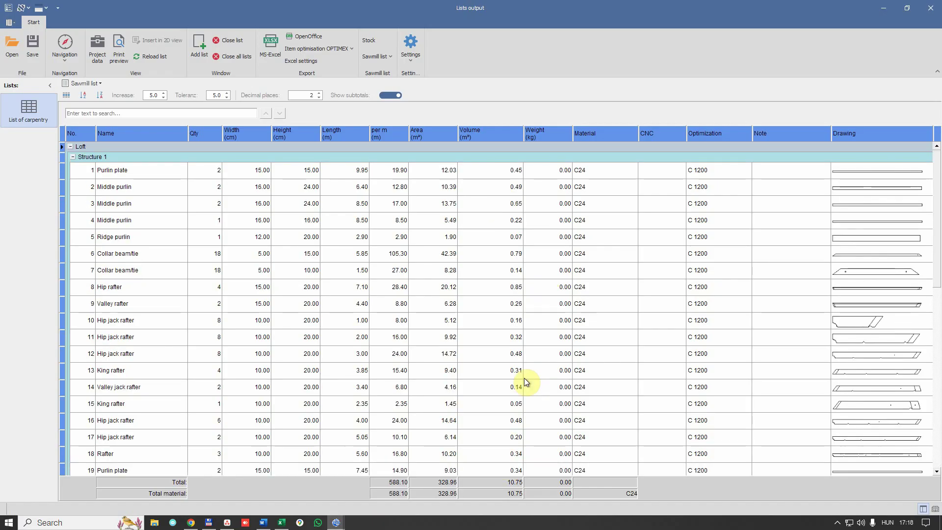
Step: Export the carpentry list to MS-Excel and check the exported rows through to the final totals
click(274, 51)
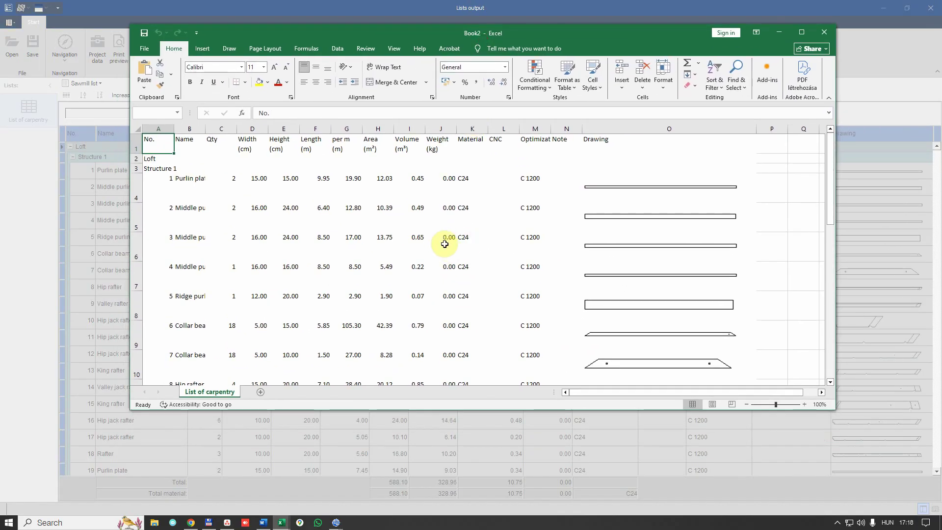
scroll(457, 260, down, 12)
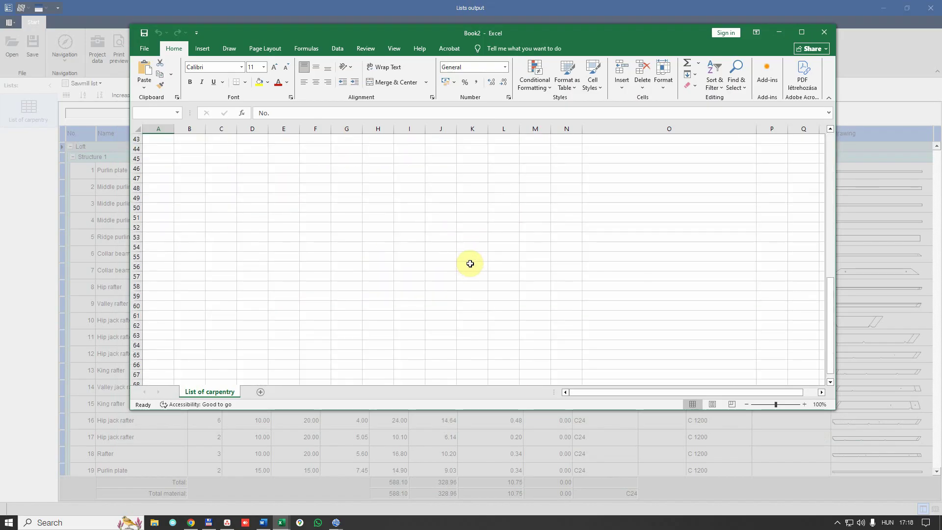
scroll(471, 263, up, 5)
scroll(470, 264, down, 3)
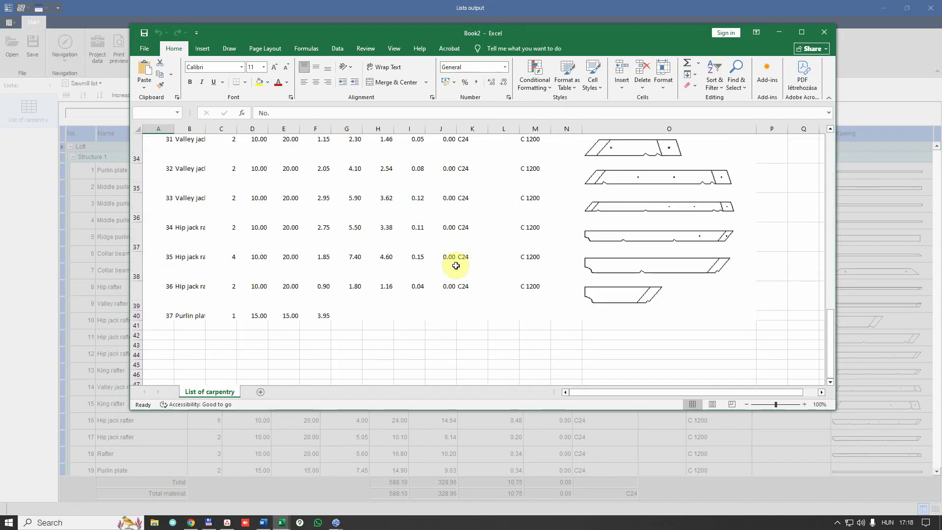
scroll(454, 265, down, 2)
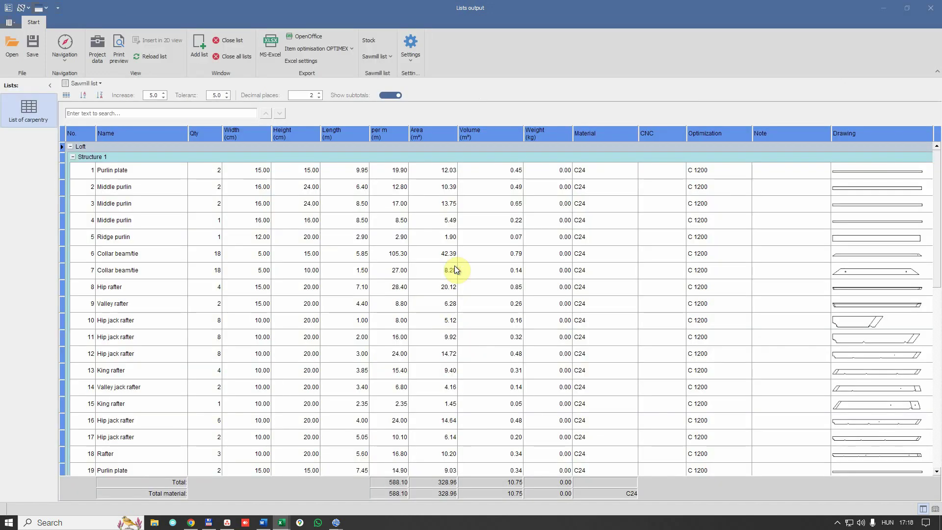
scroll(456, 269, down, 1)
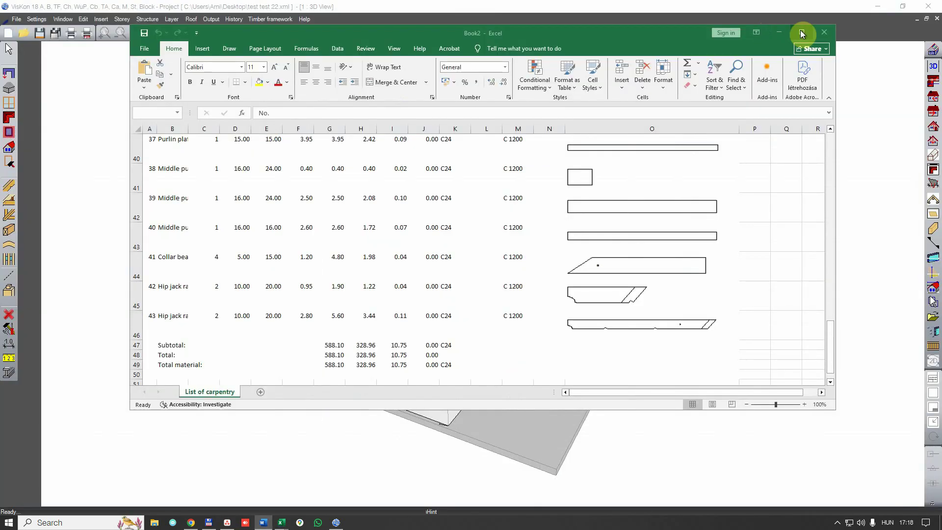
Step: Examine the full exported carpentry list with its part drawings in an enlarged Excel window, and return to the VisKon 3D model
click(802, 33)
scroll(318, 345, up, 2)
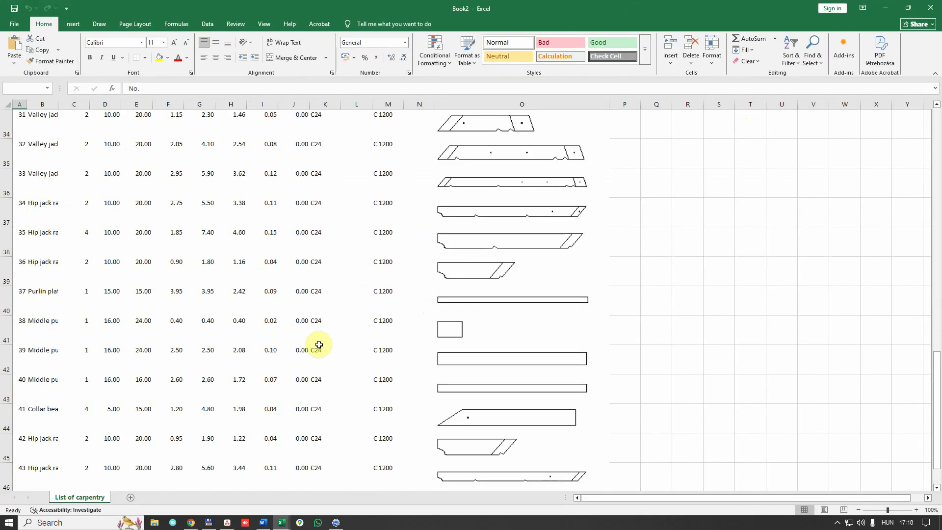
scroll(316, 343, down, 3)
scroll(304, 342, up, 15)
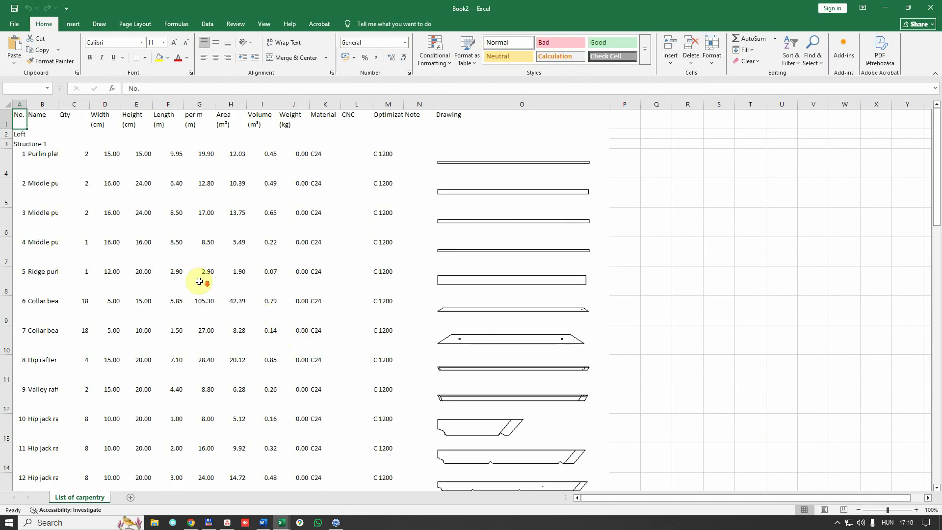
scroll(199, 281, down, 16)
scroll(229, 300, up, 5)
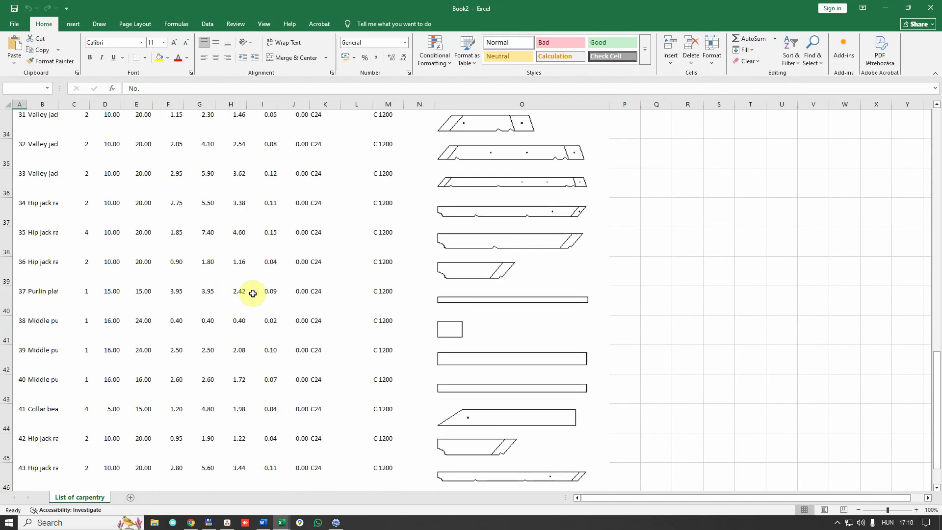
click(884, 7)
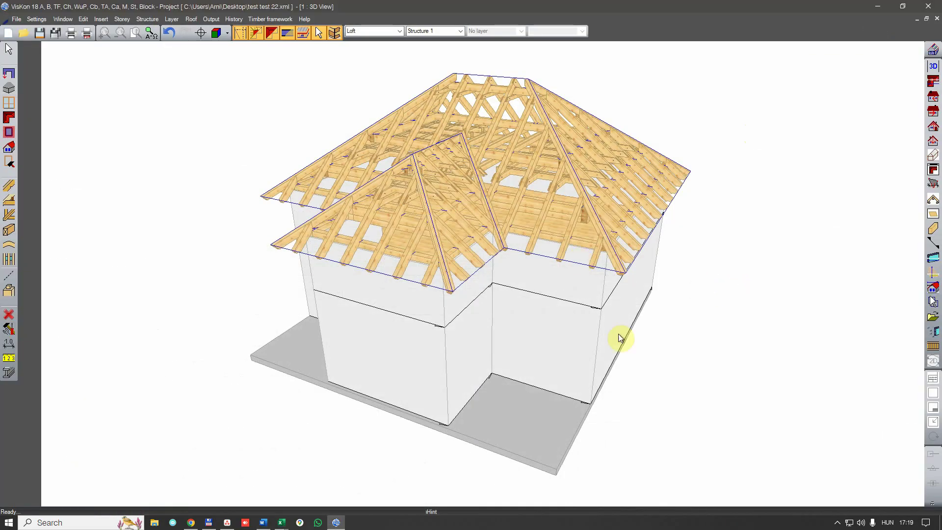
key(Left)
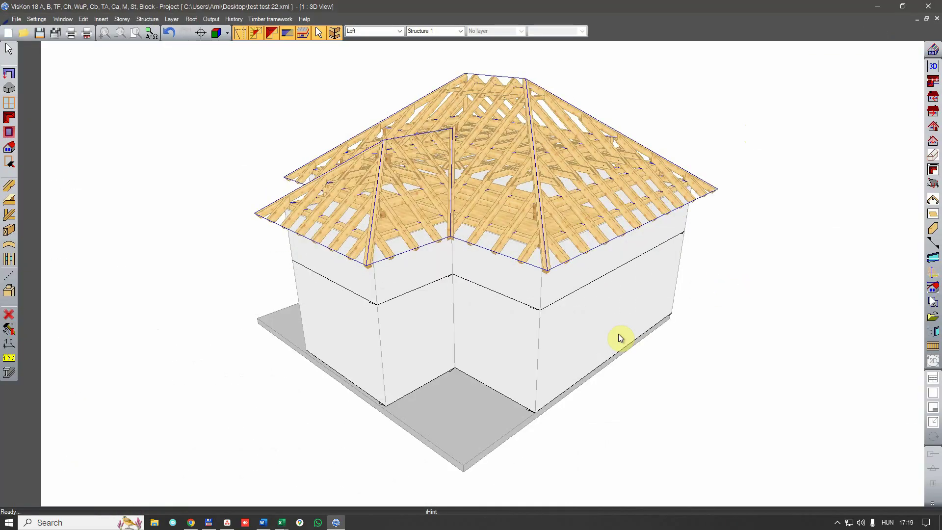